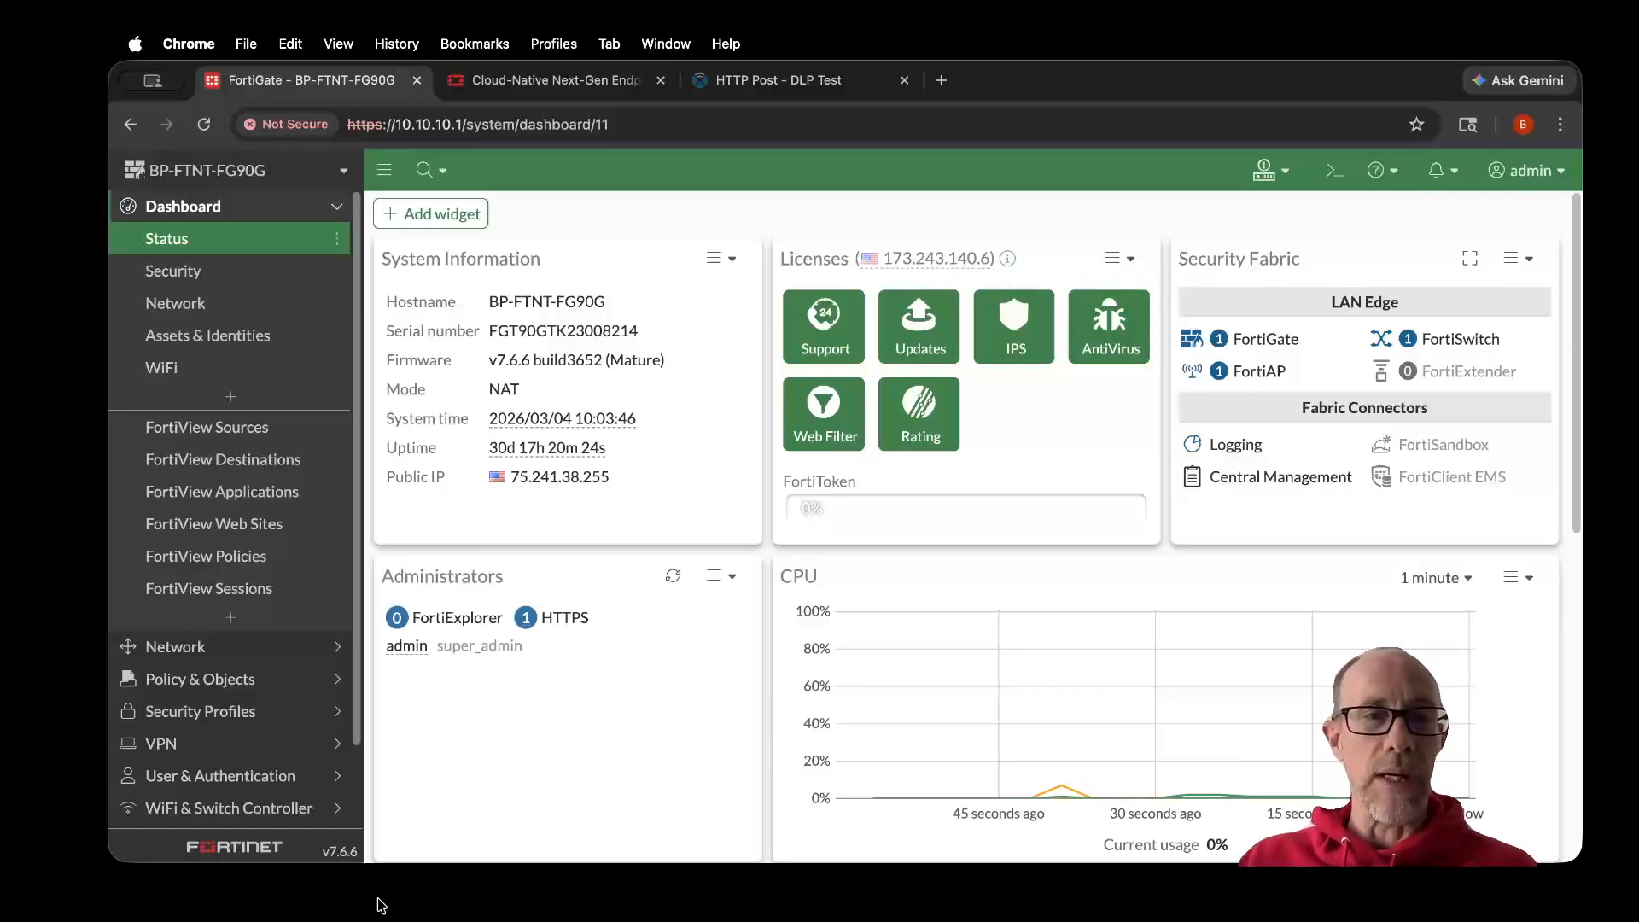
- View the FortiDLP product page, then return to the FortiGate dashboard
click(536, 82)
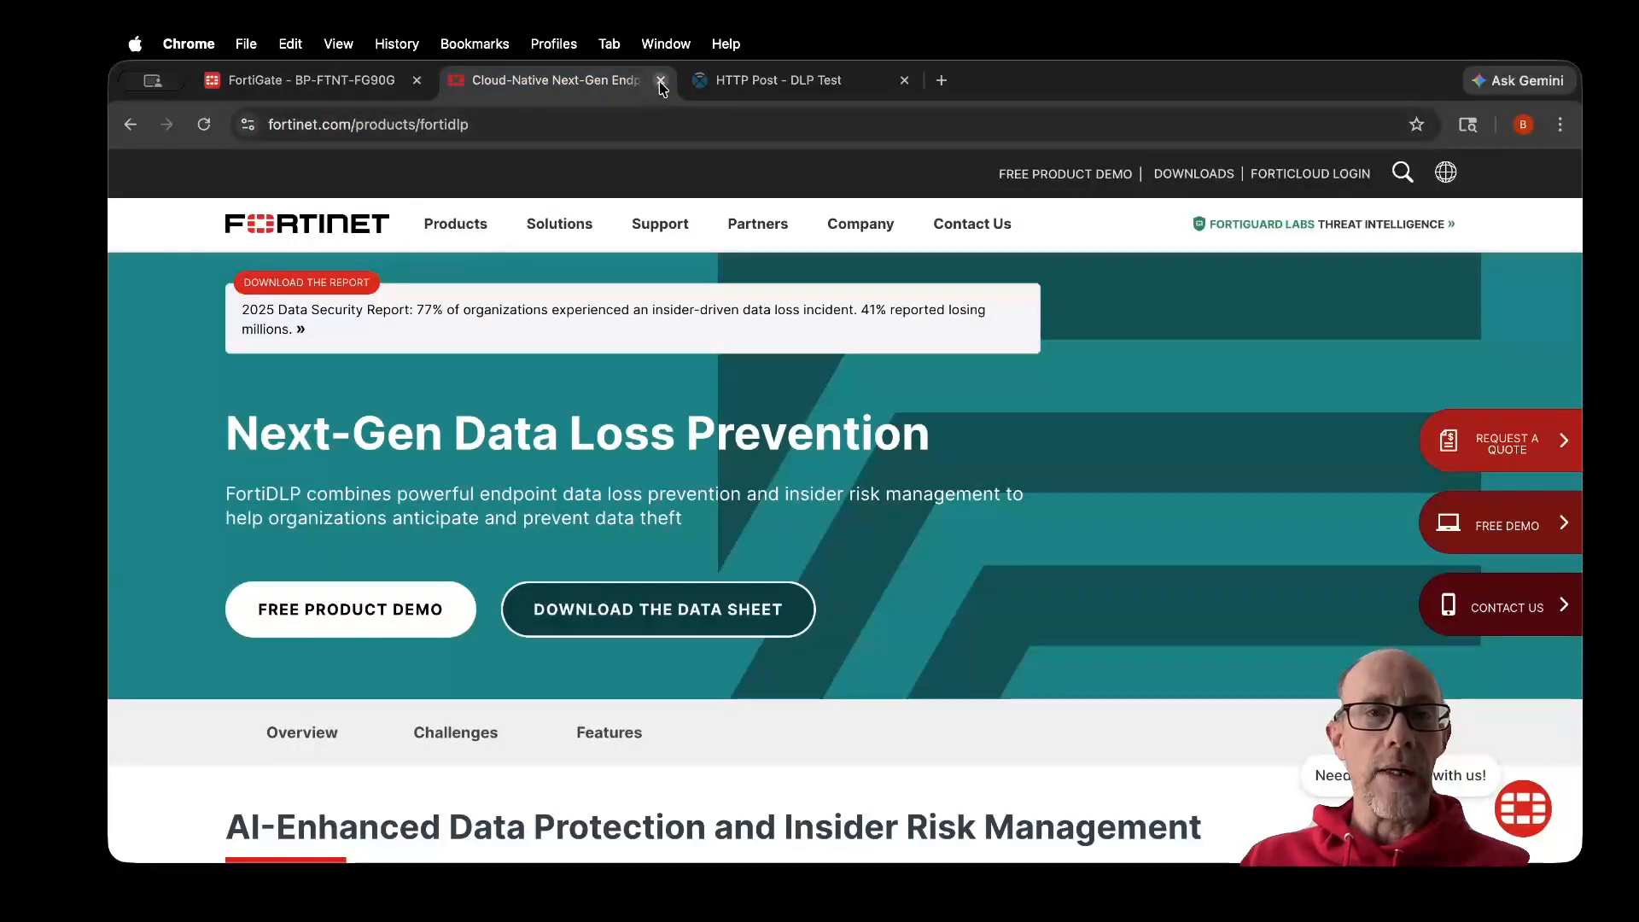
click(344, 85)
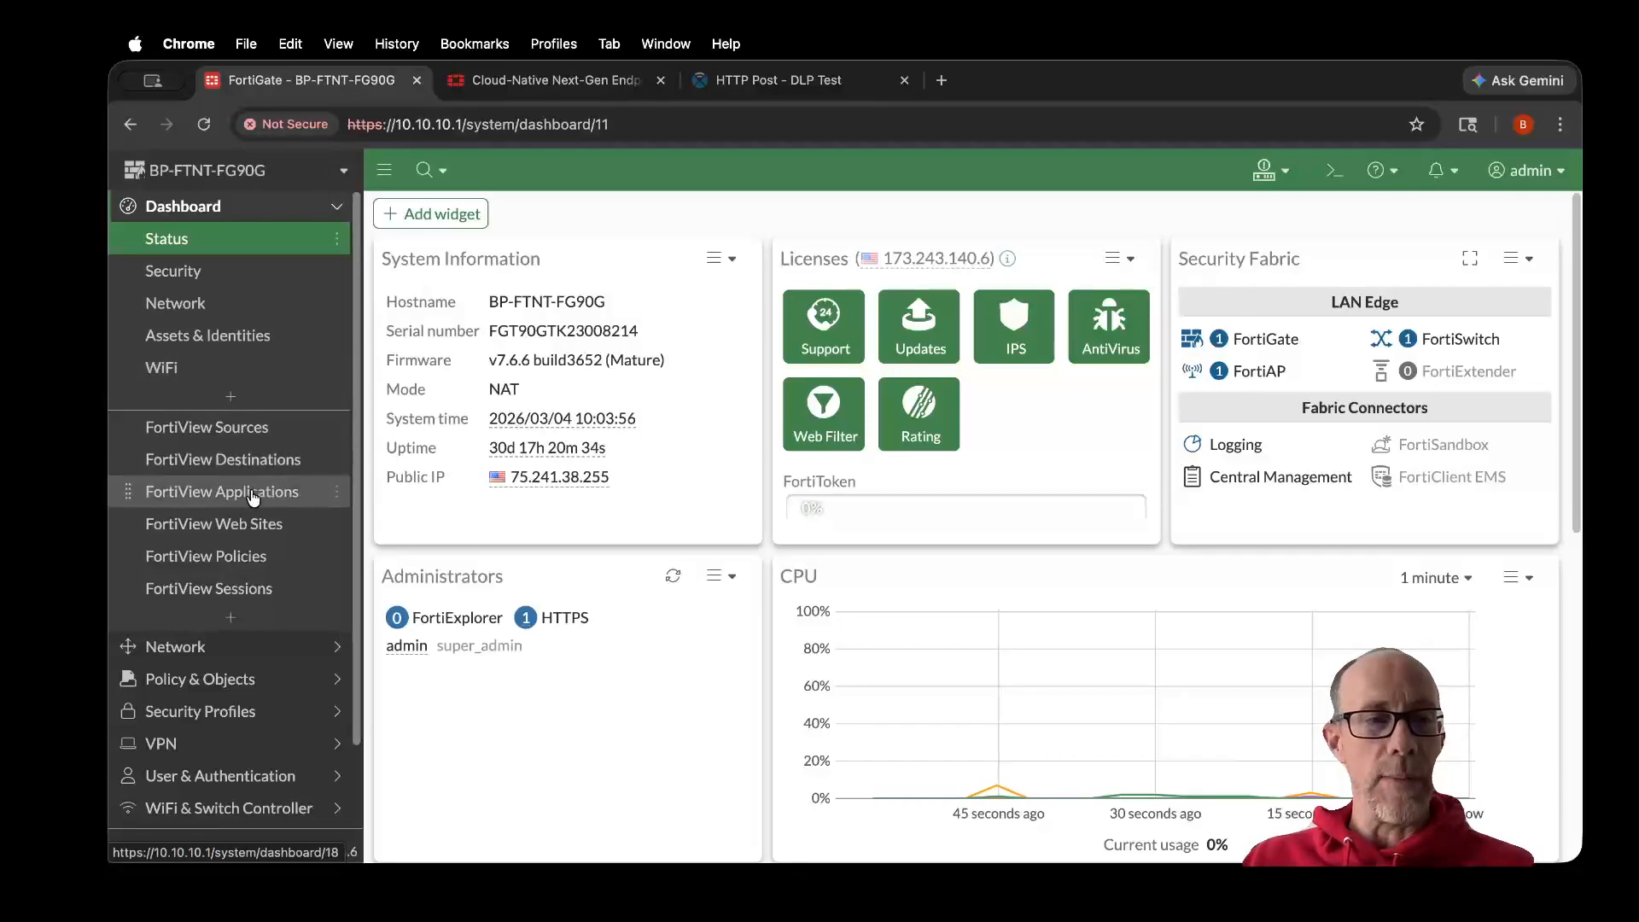
- Check in the system's Feature Visibility settings whether Data Loss Prevention is enabled
scroll(253, 497, down, 2)
scroll(253, 497, down, 1)
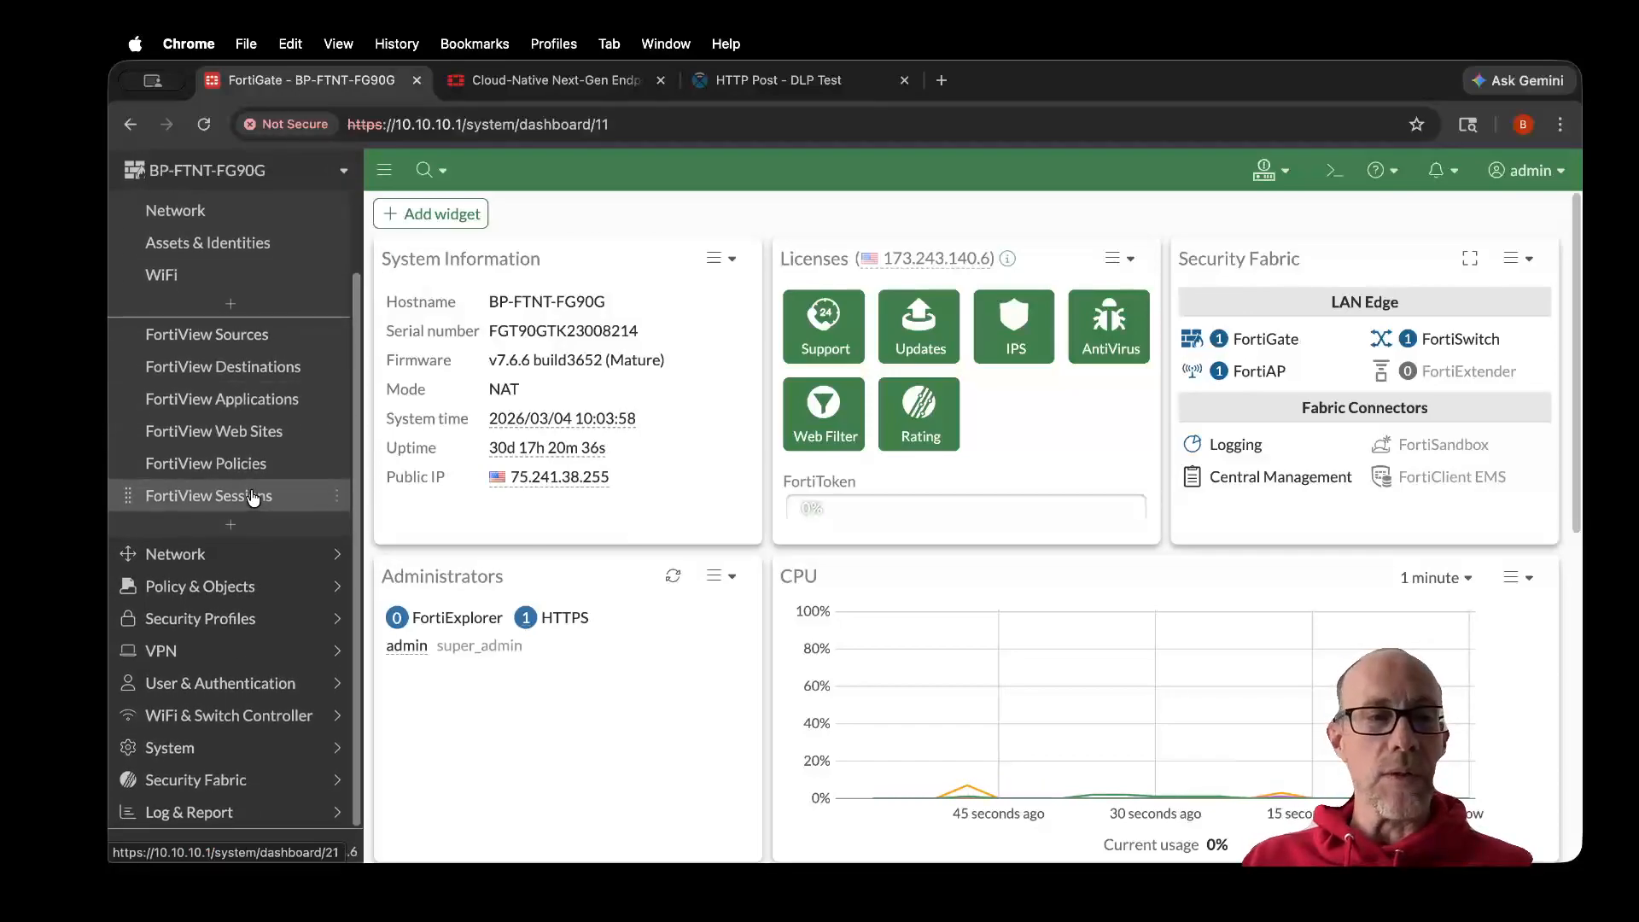
click(205, 626)
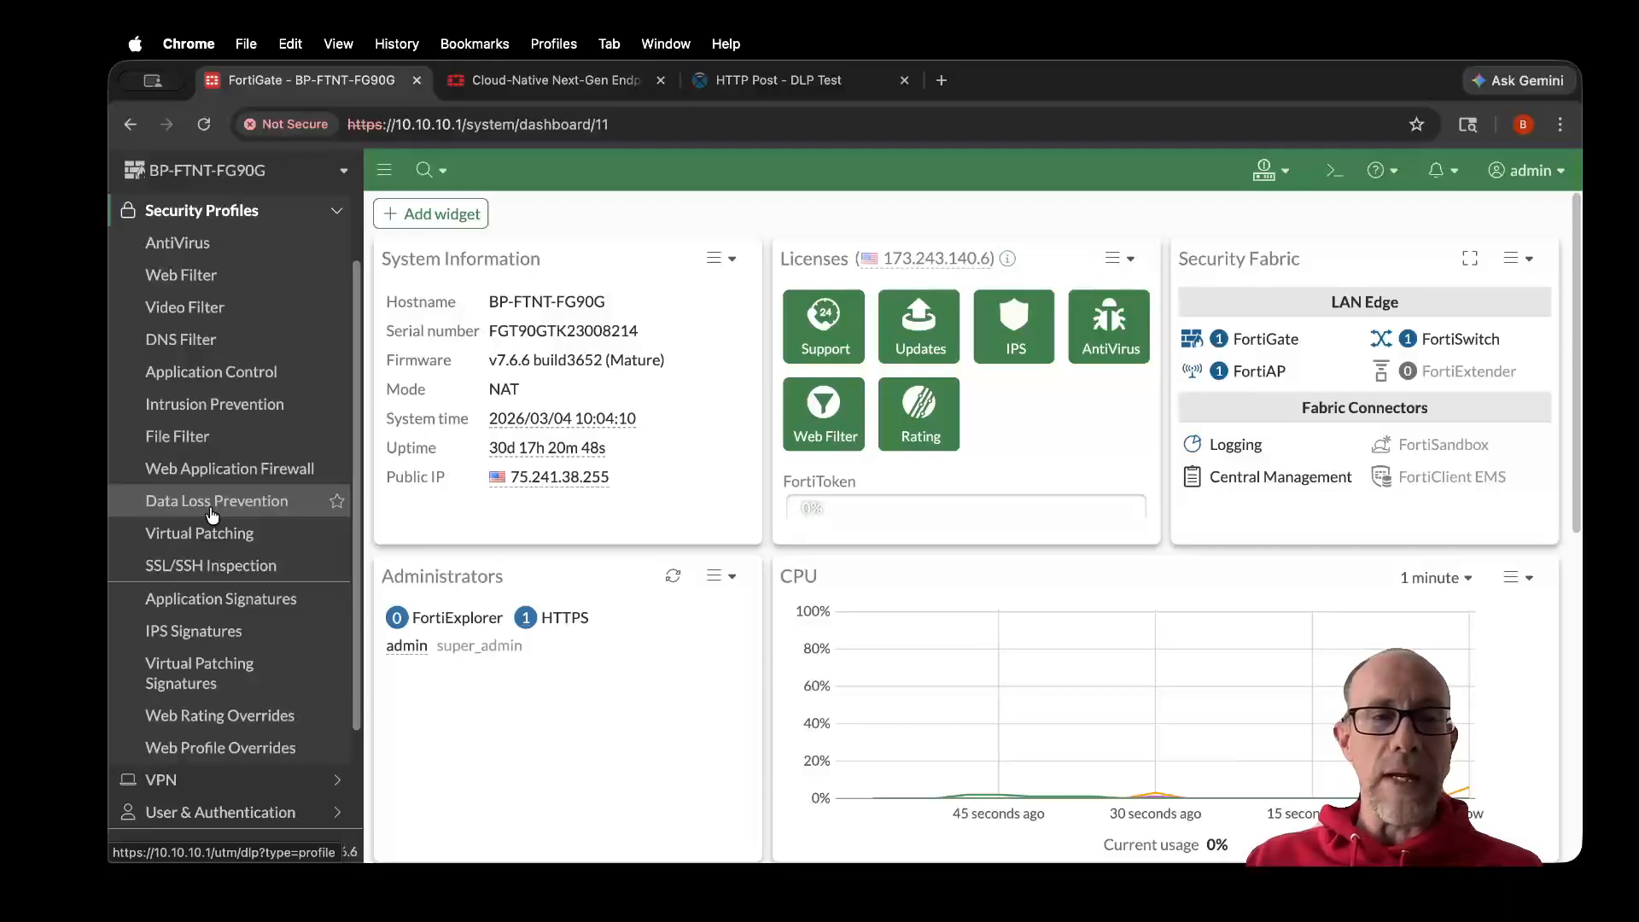
scroll(212, 520, down, 3)
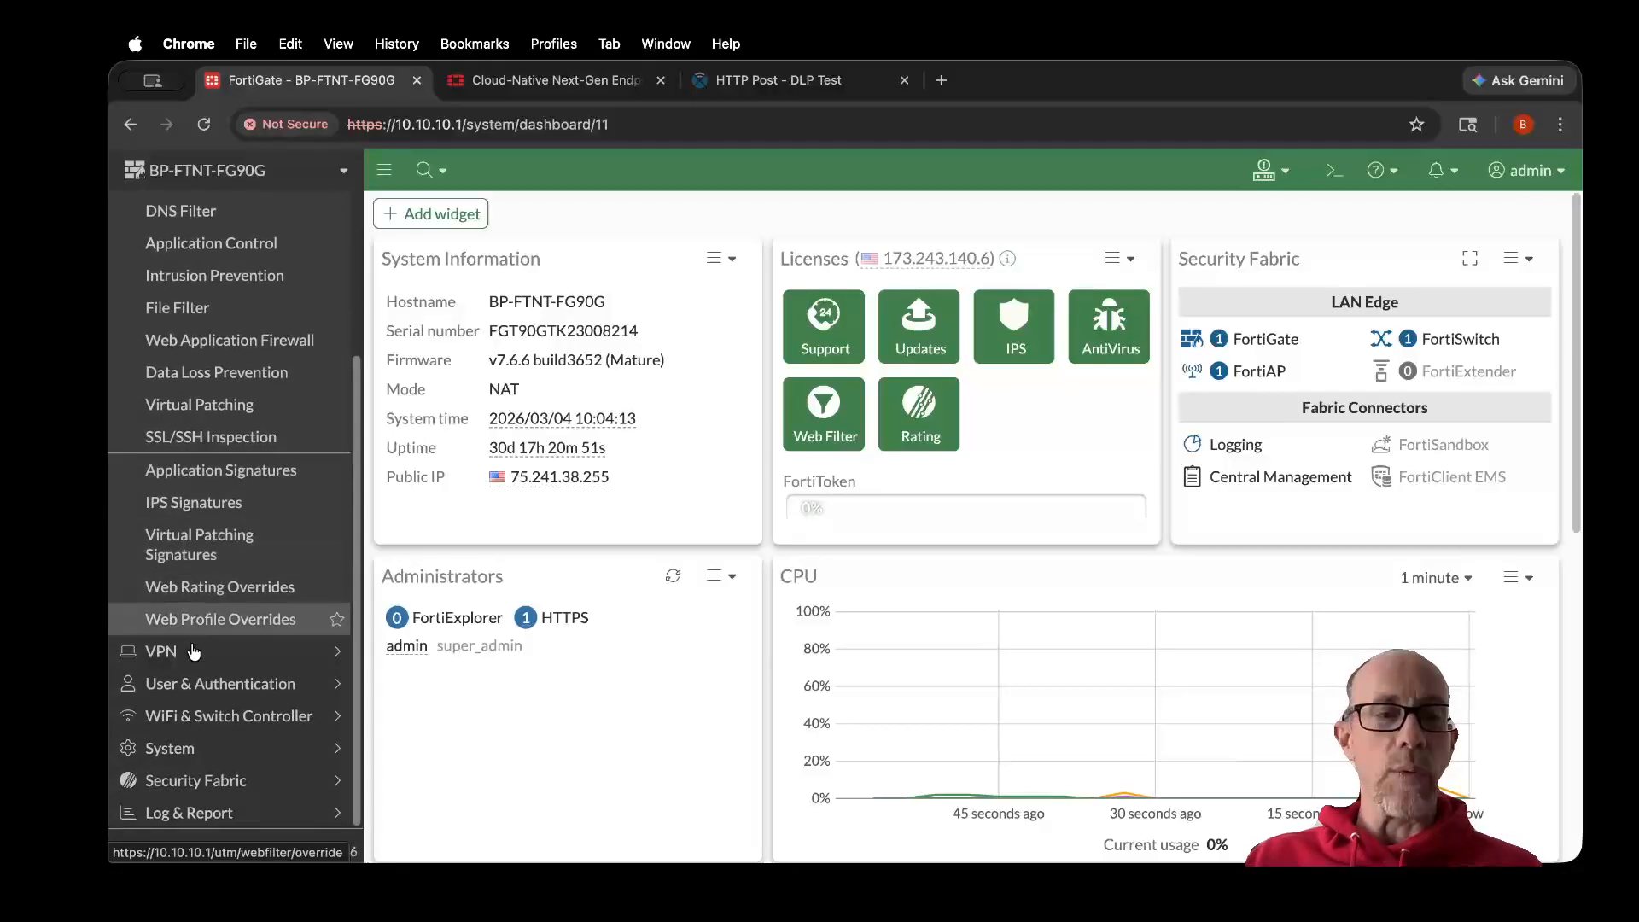
click(171, 745)
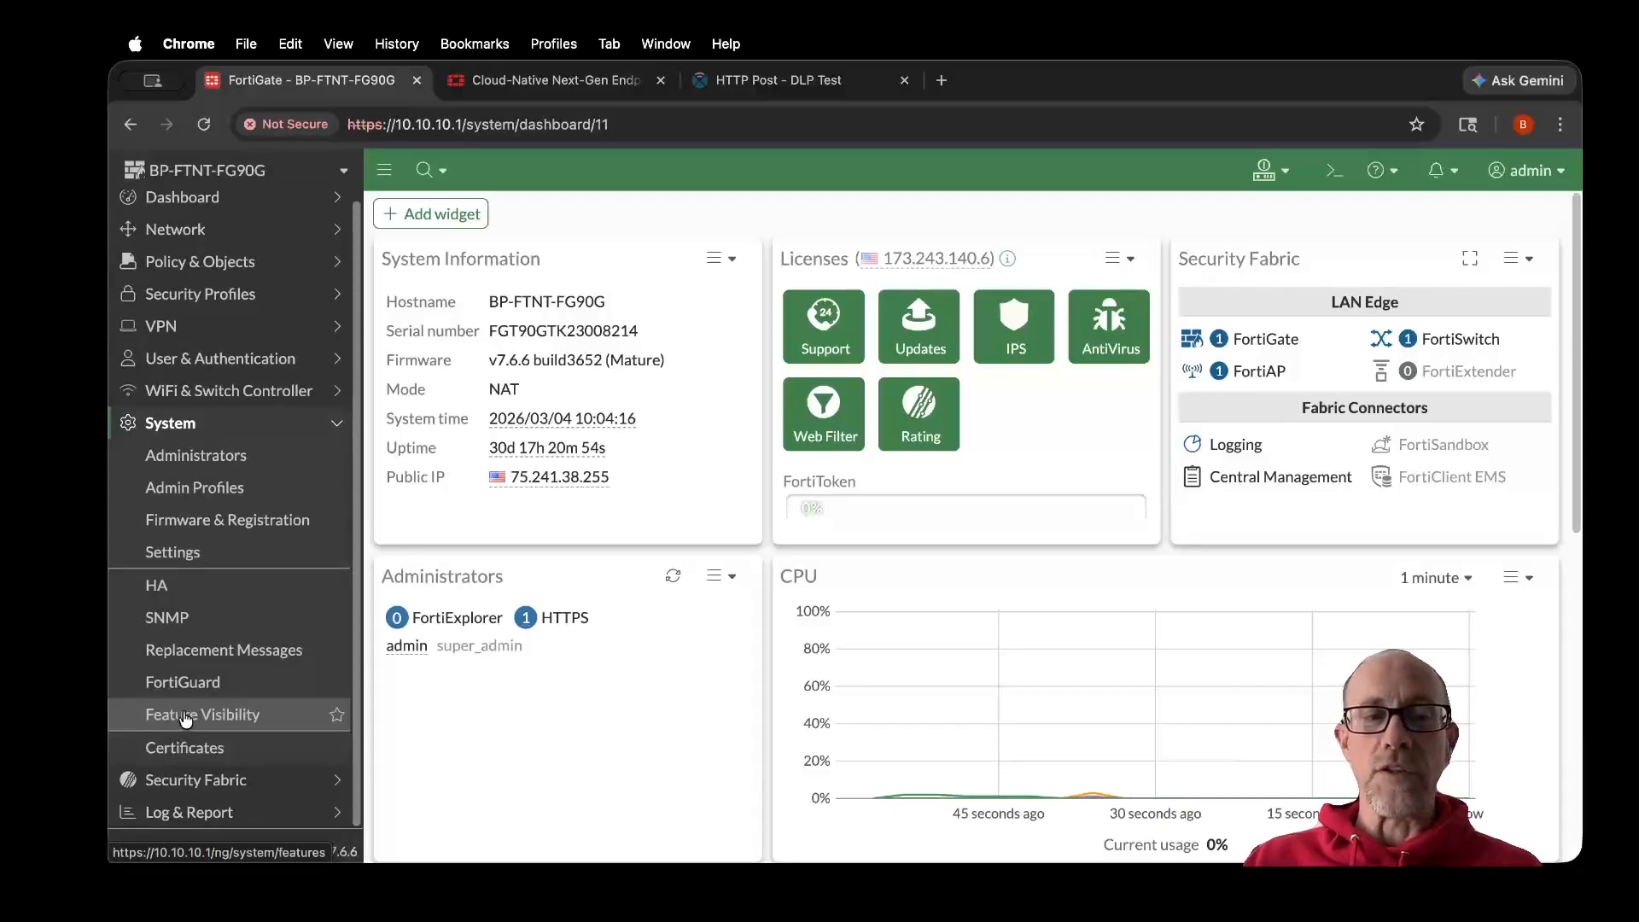
click(185, 715)
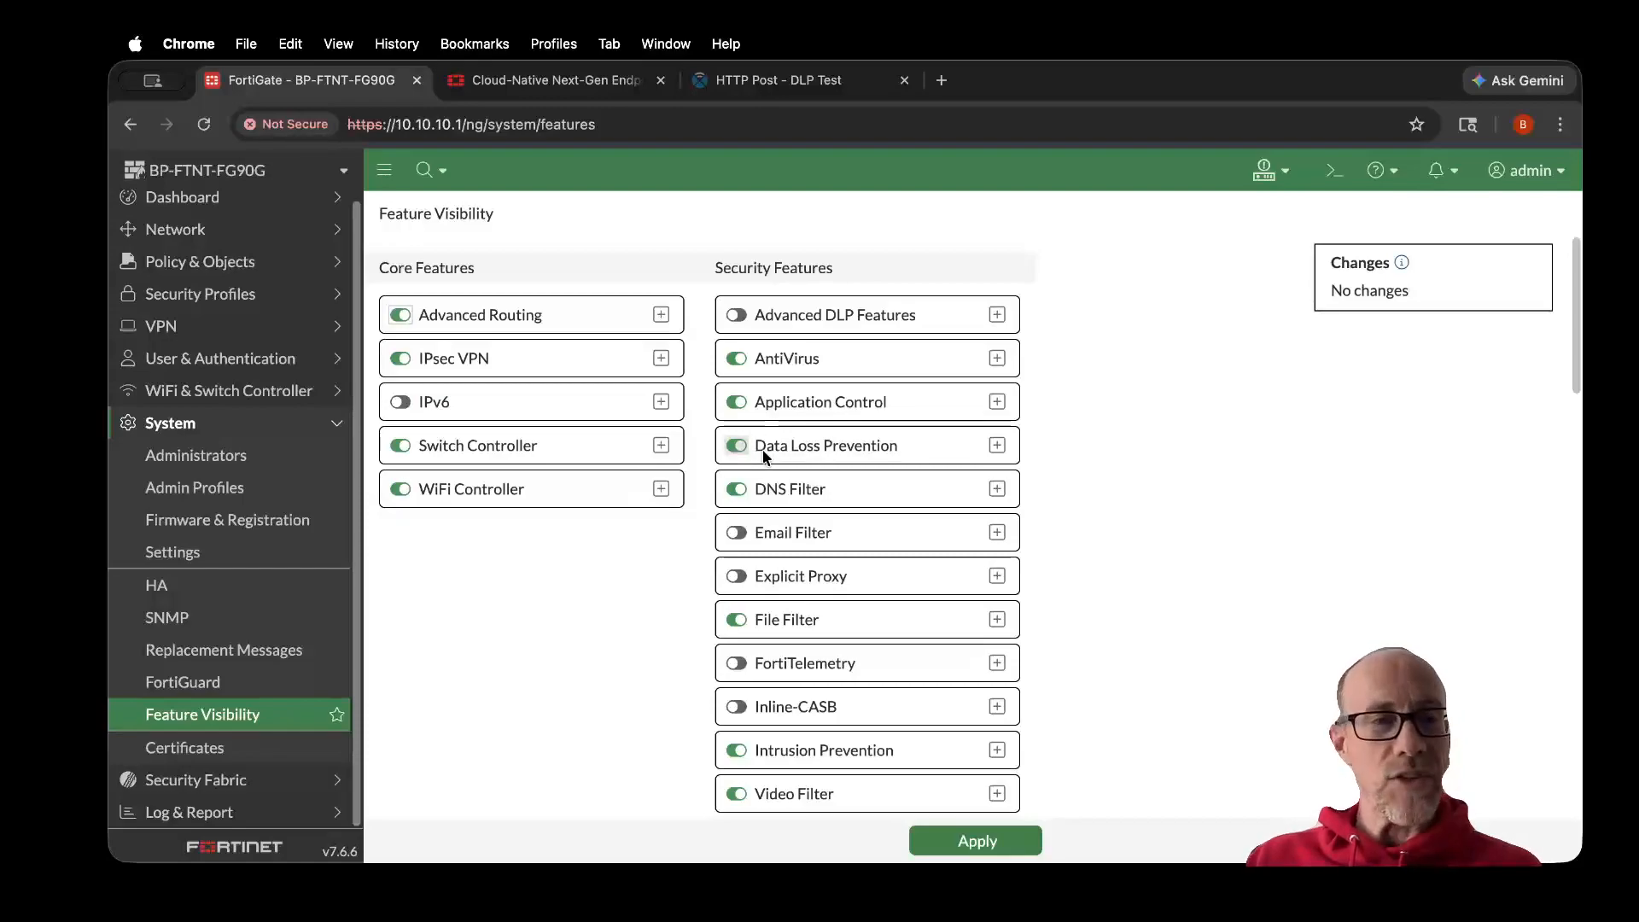
- Start a new Data Loss Prevention dictionary named Profanity-Dictionary
click(164, 305)
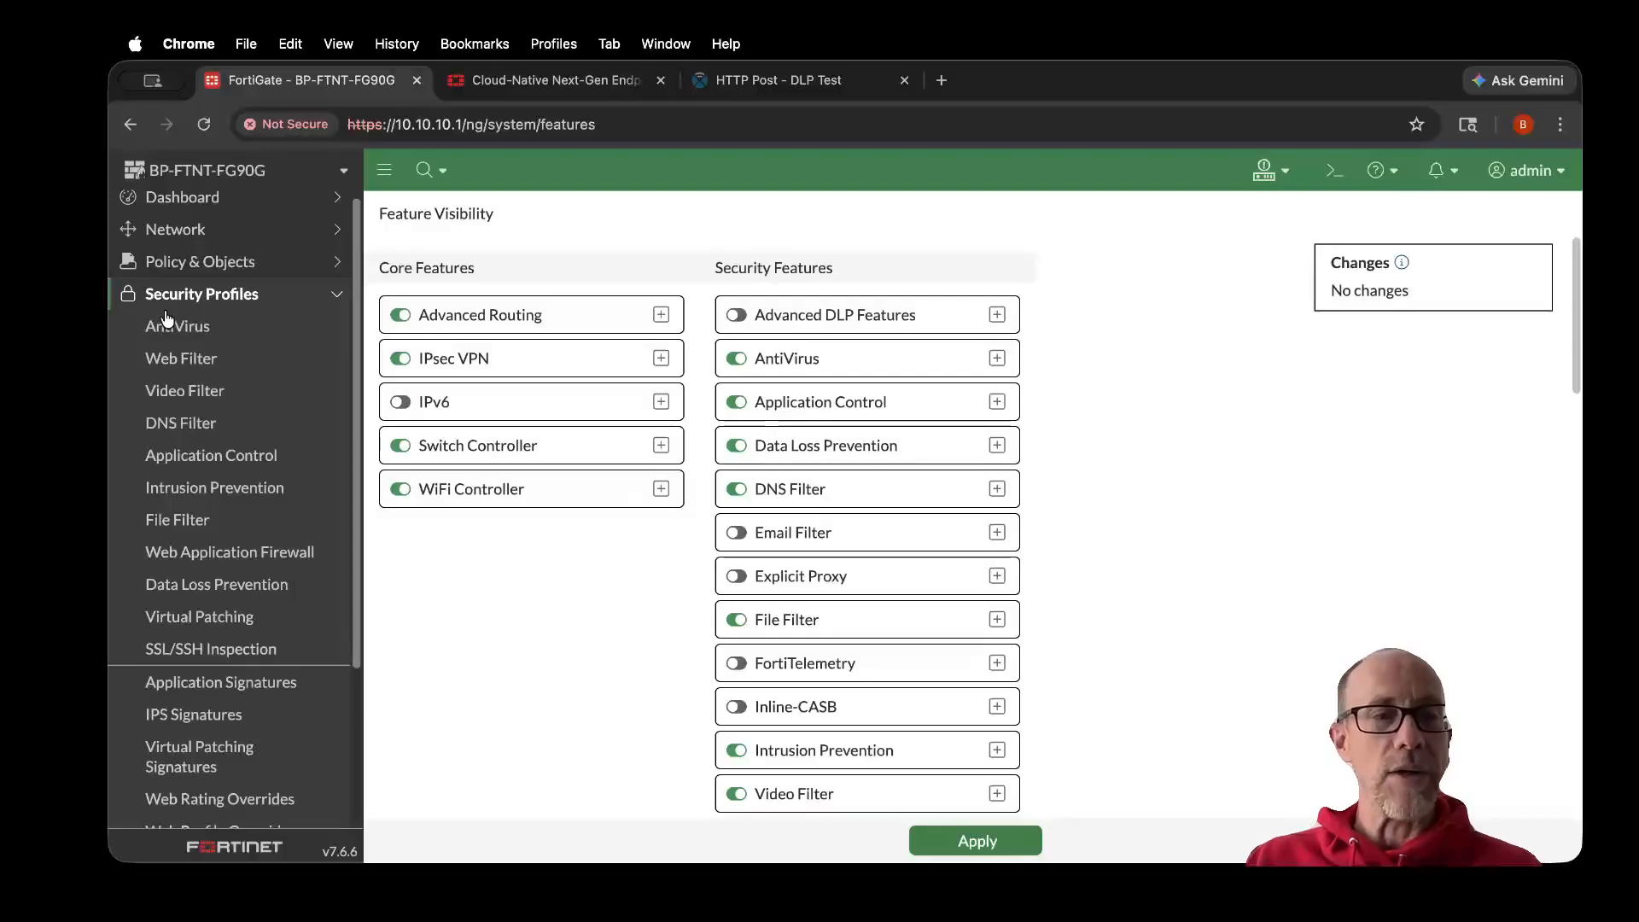
click(247, 591)
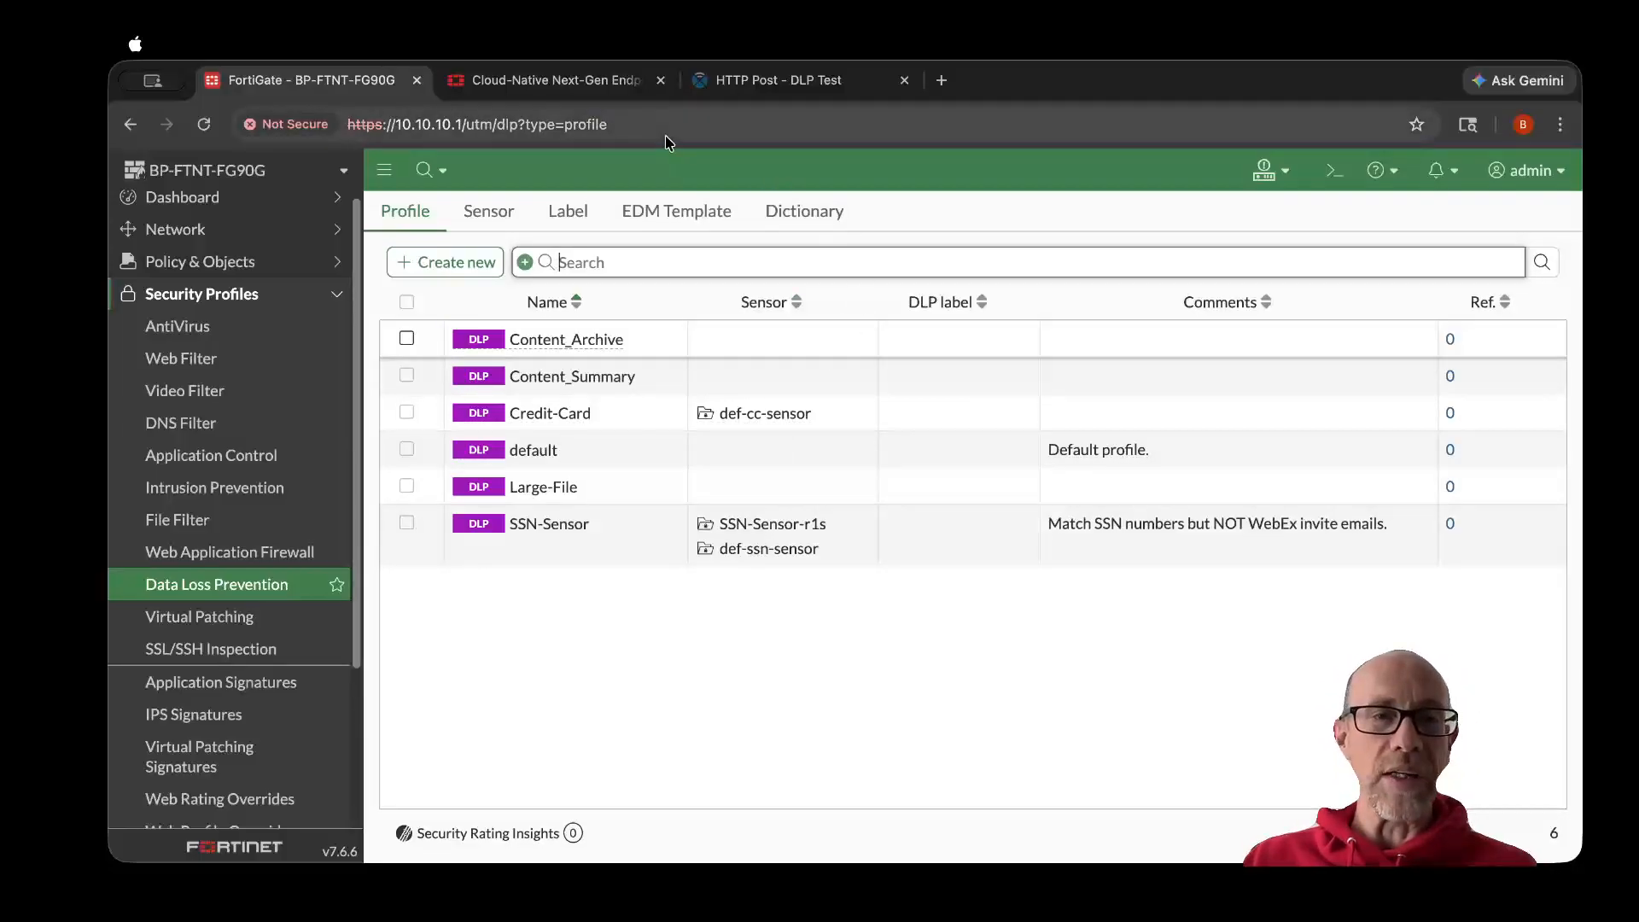
click(803, 215)
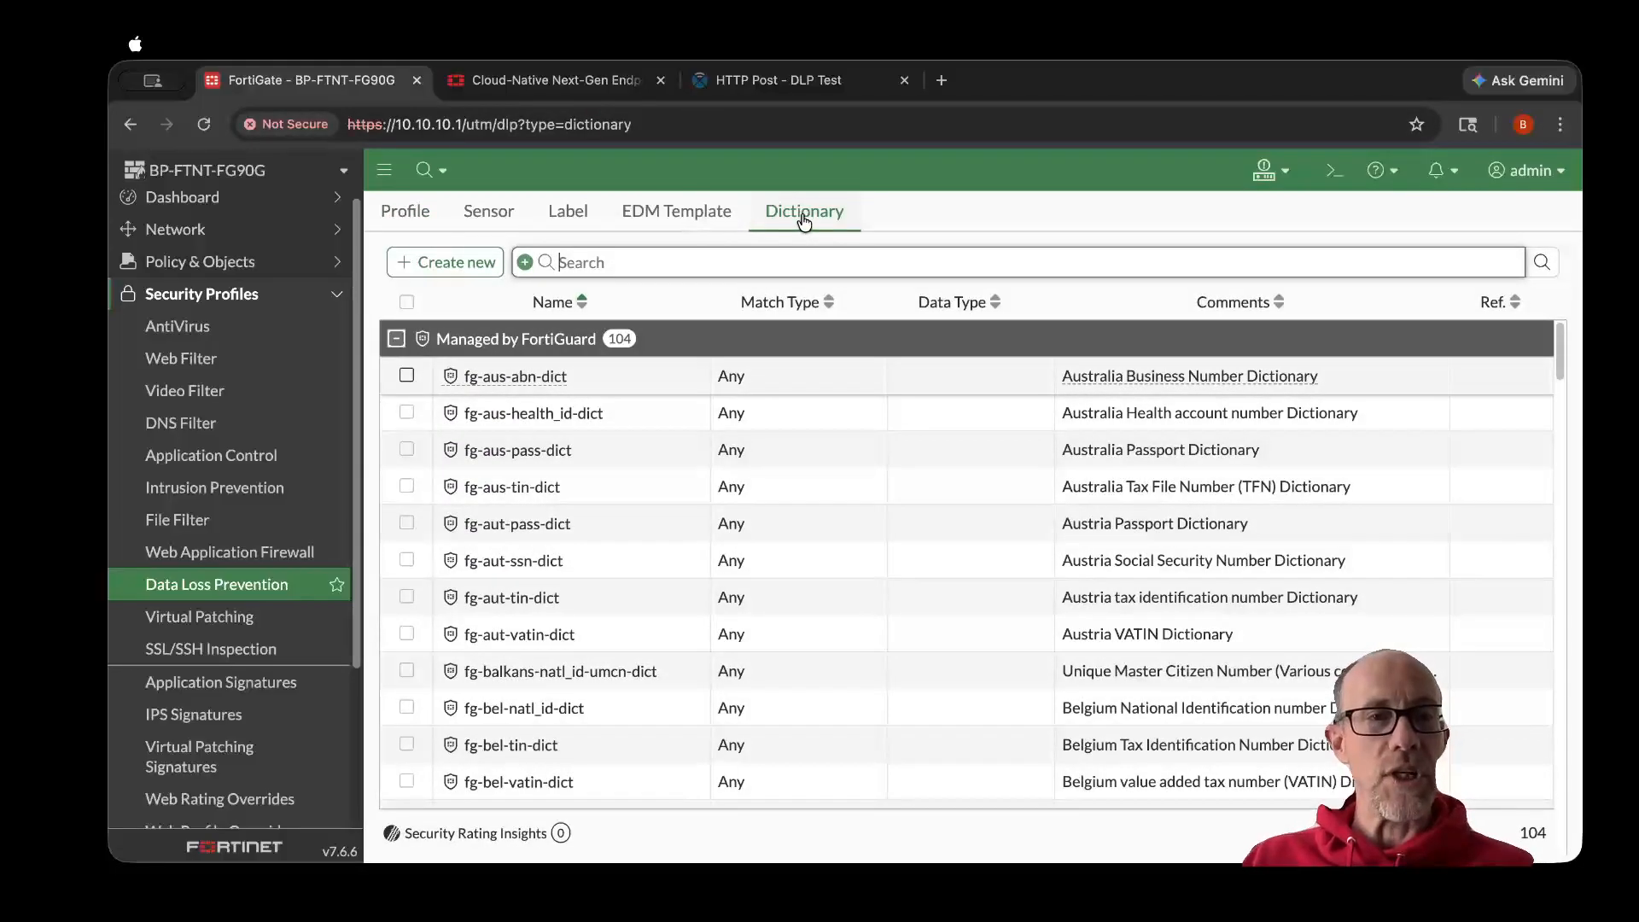
click(458, 263)
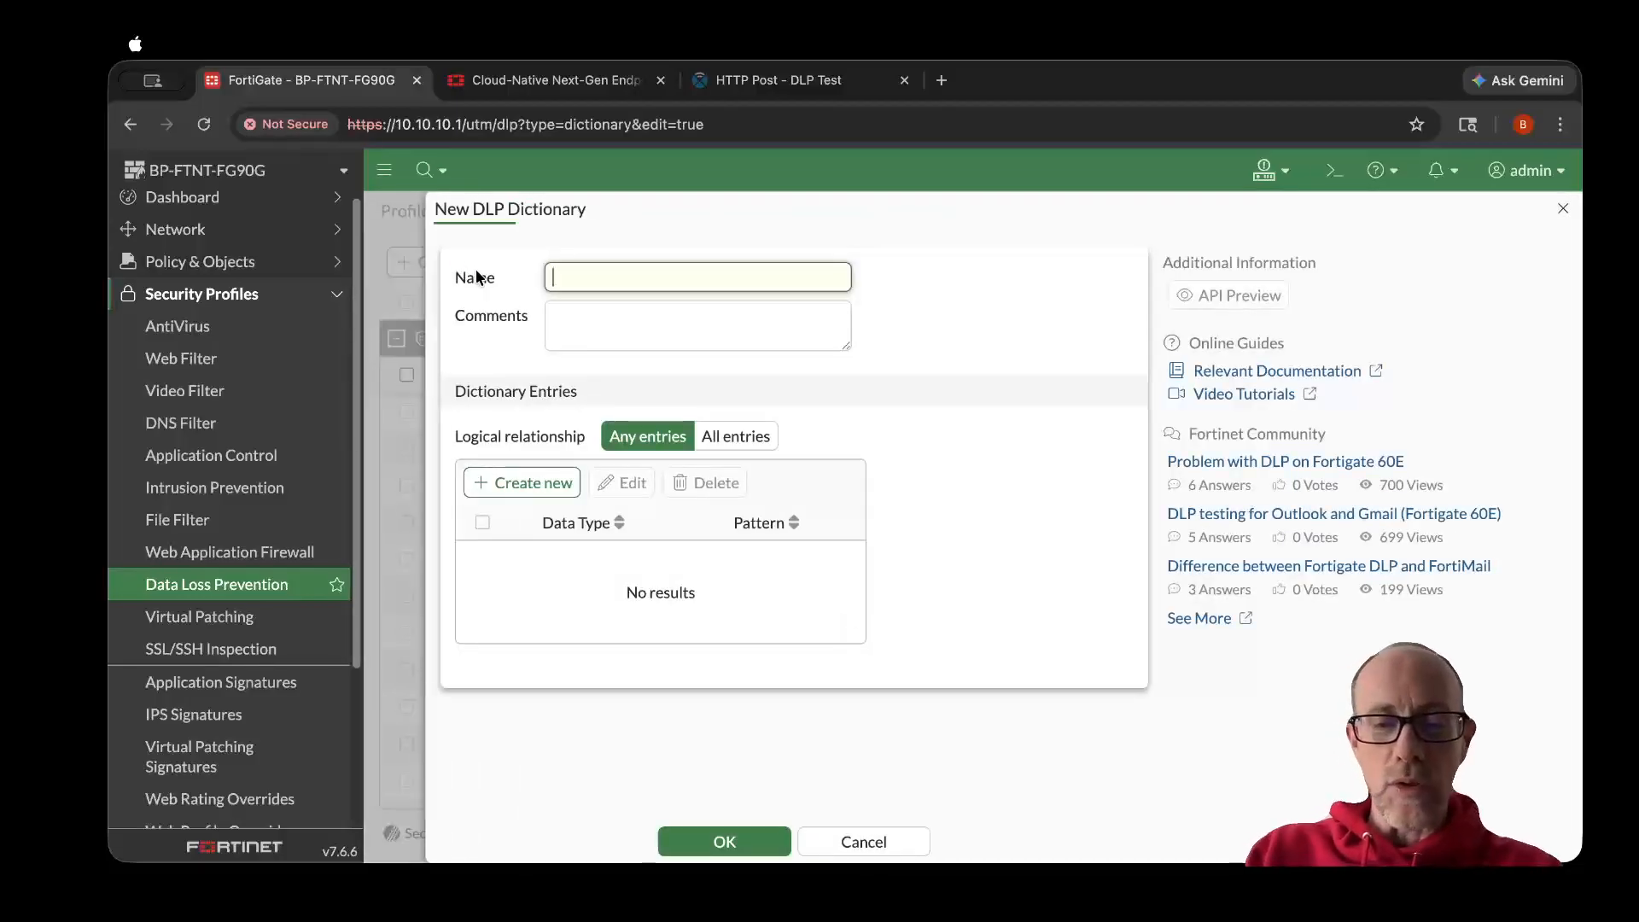
text(Profanity-Dictionary)
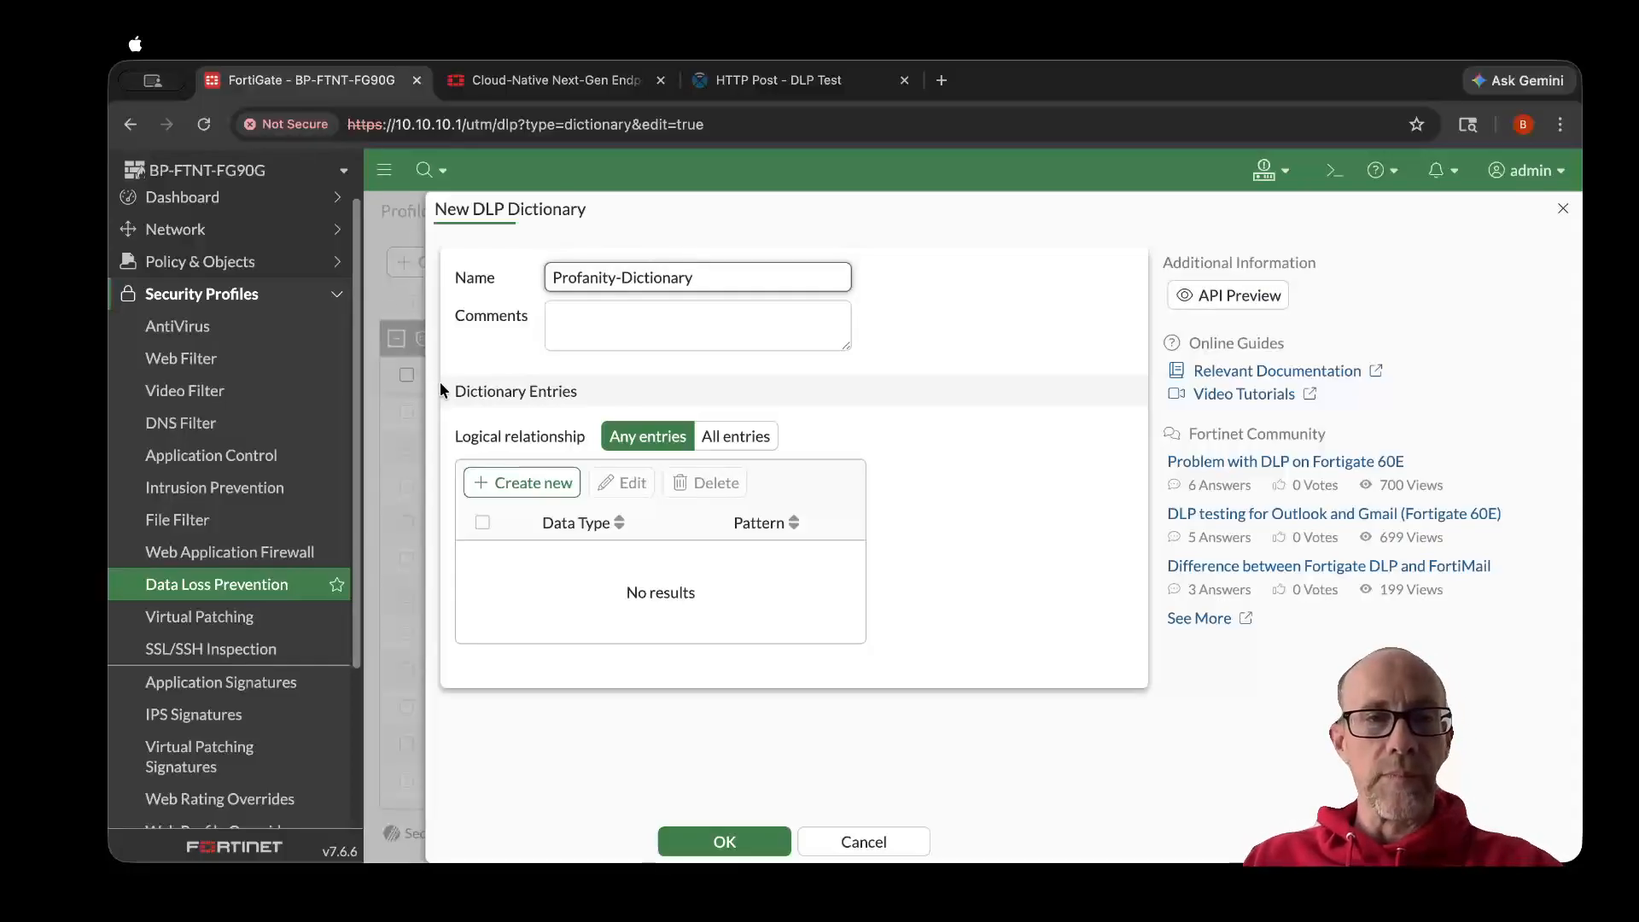
- Add a keyword entry with the pattern jerkface, leaving case sensitivity off, and save the dictionary
click(529, 483)
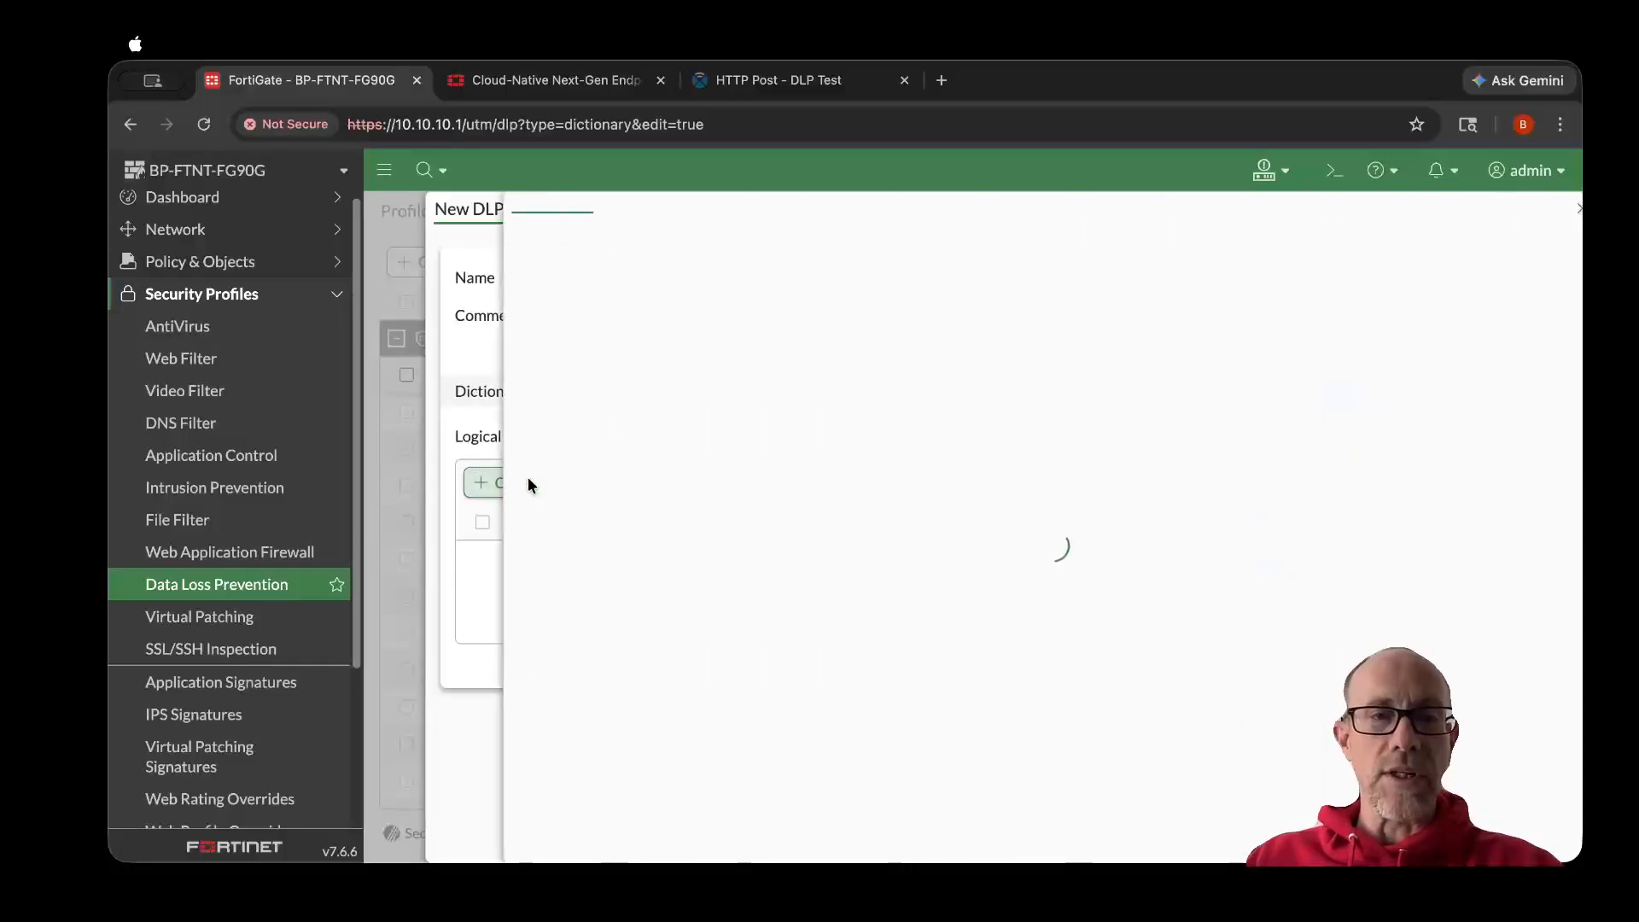
click(612, 262)
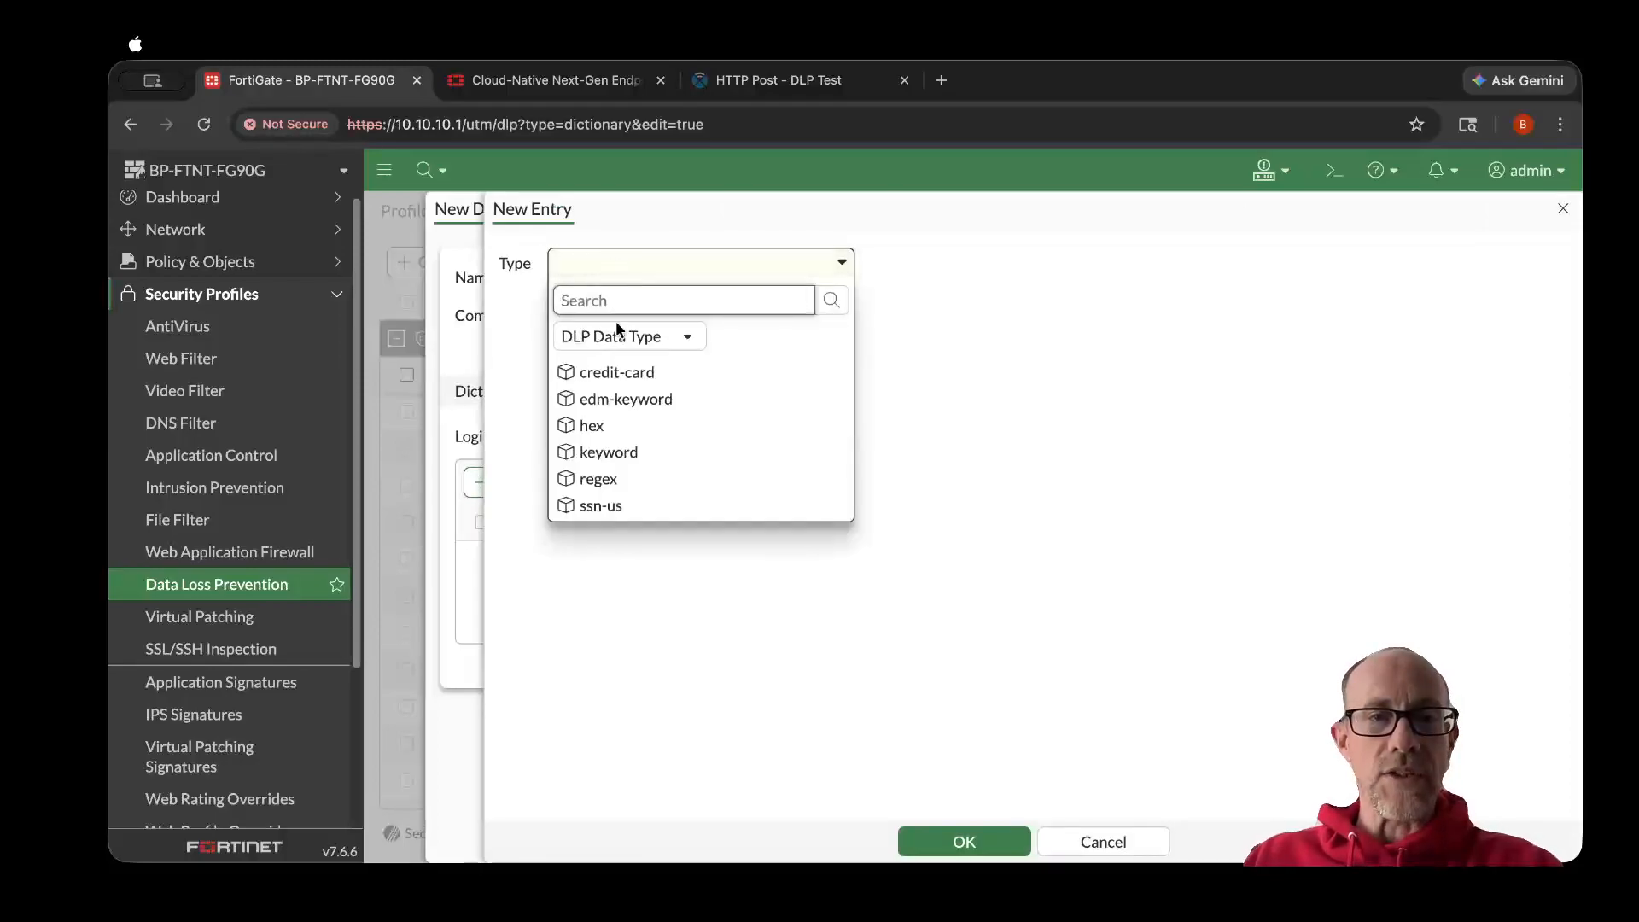
click(620, 450)
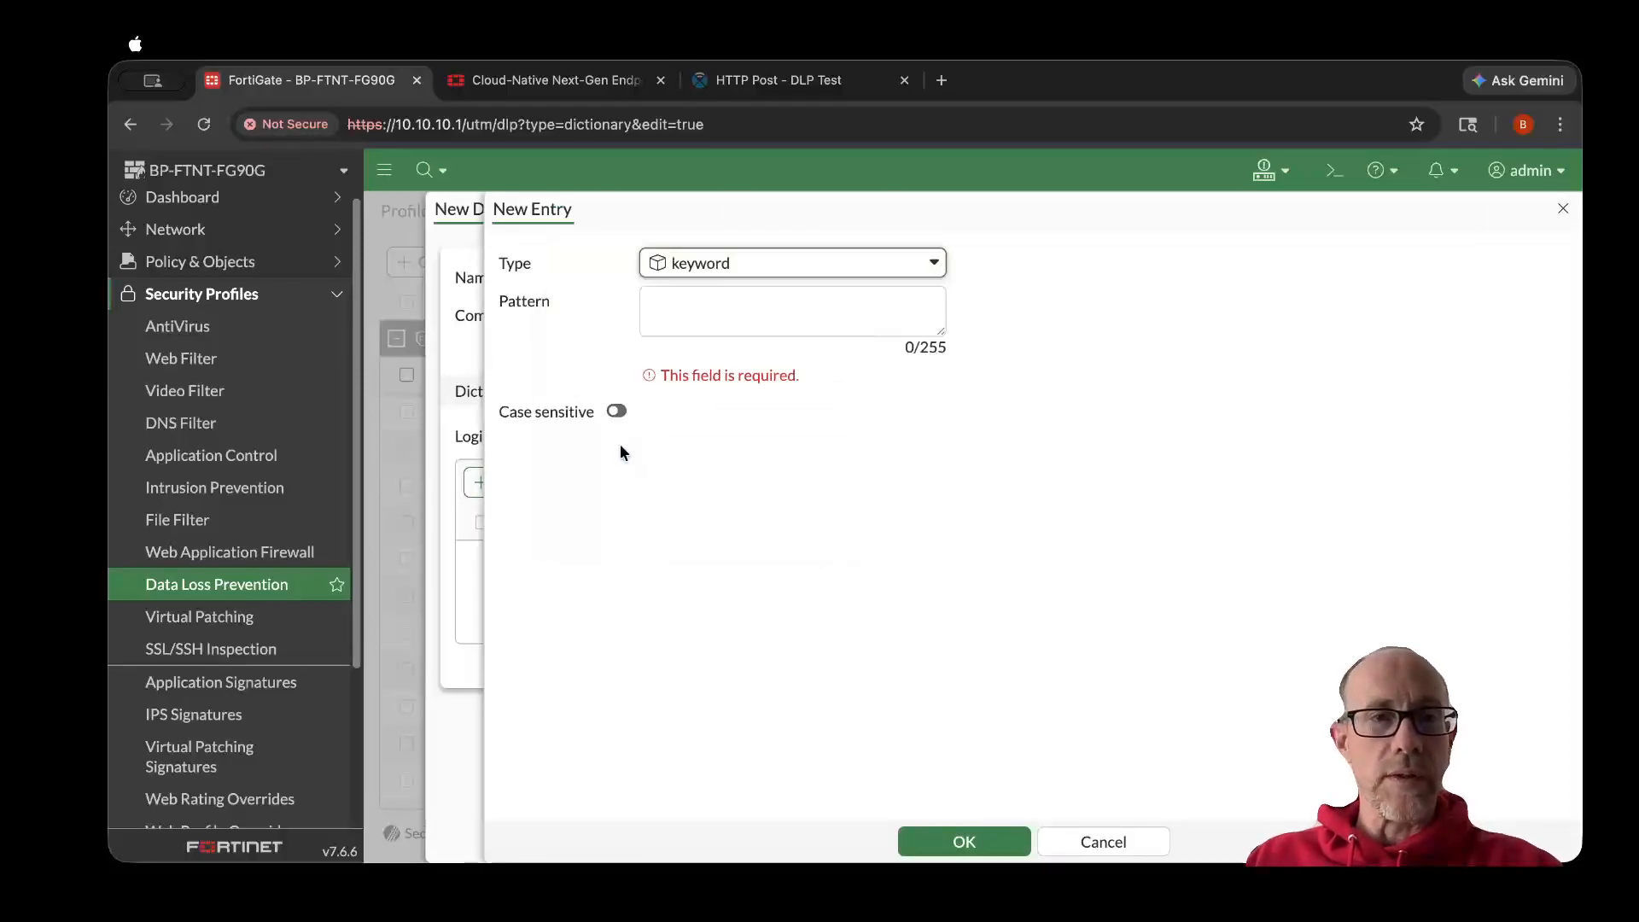
click(686, 313)
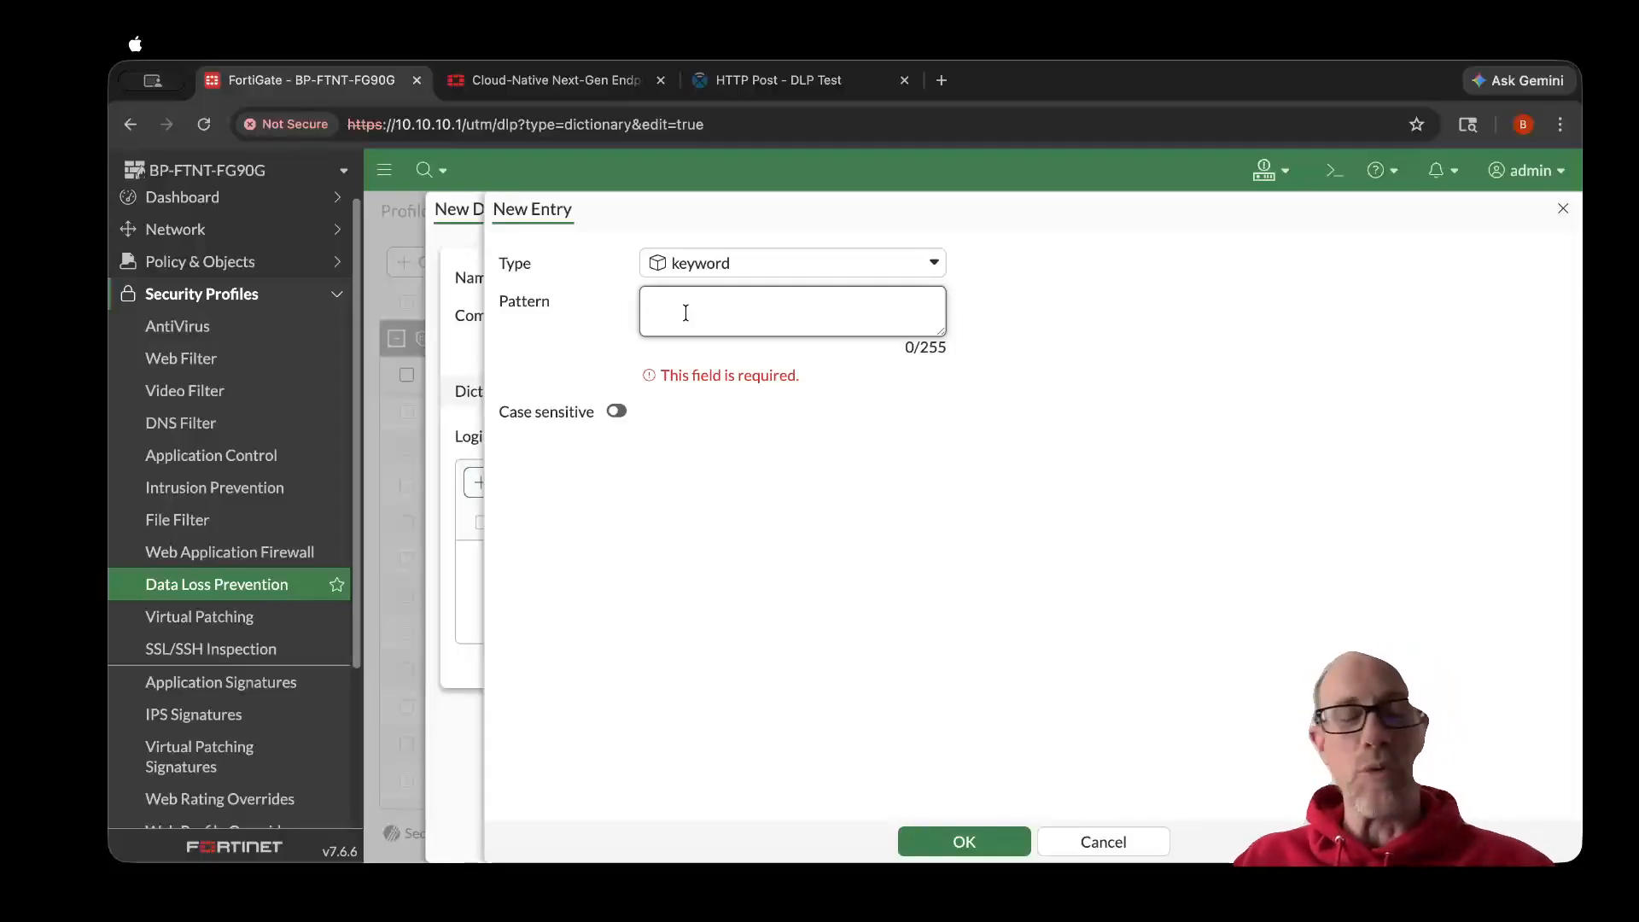
text(jerkface)
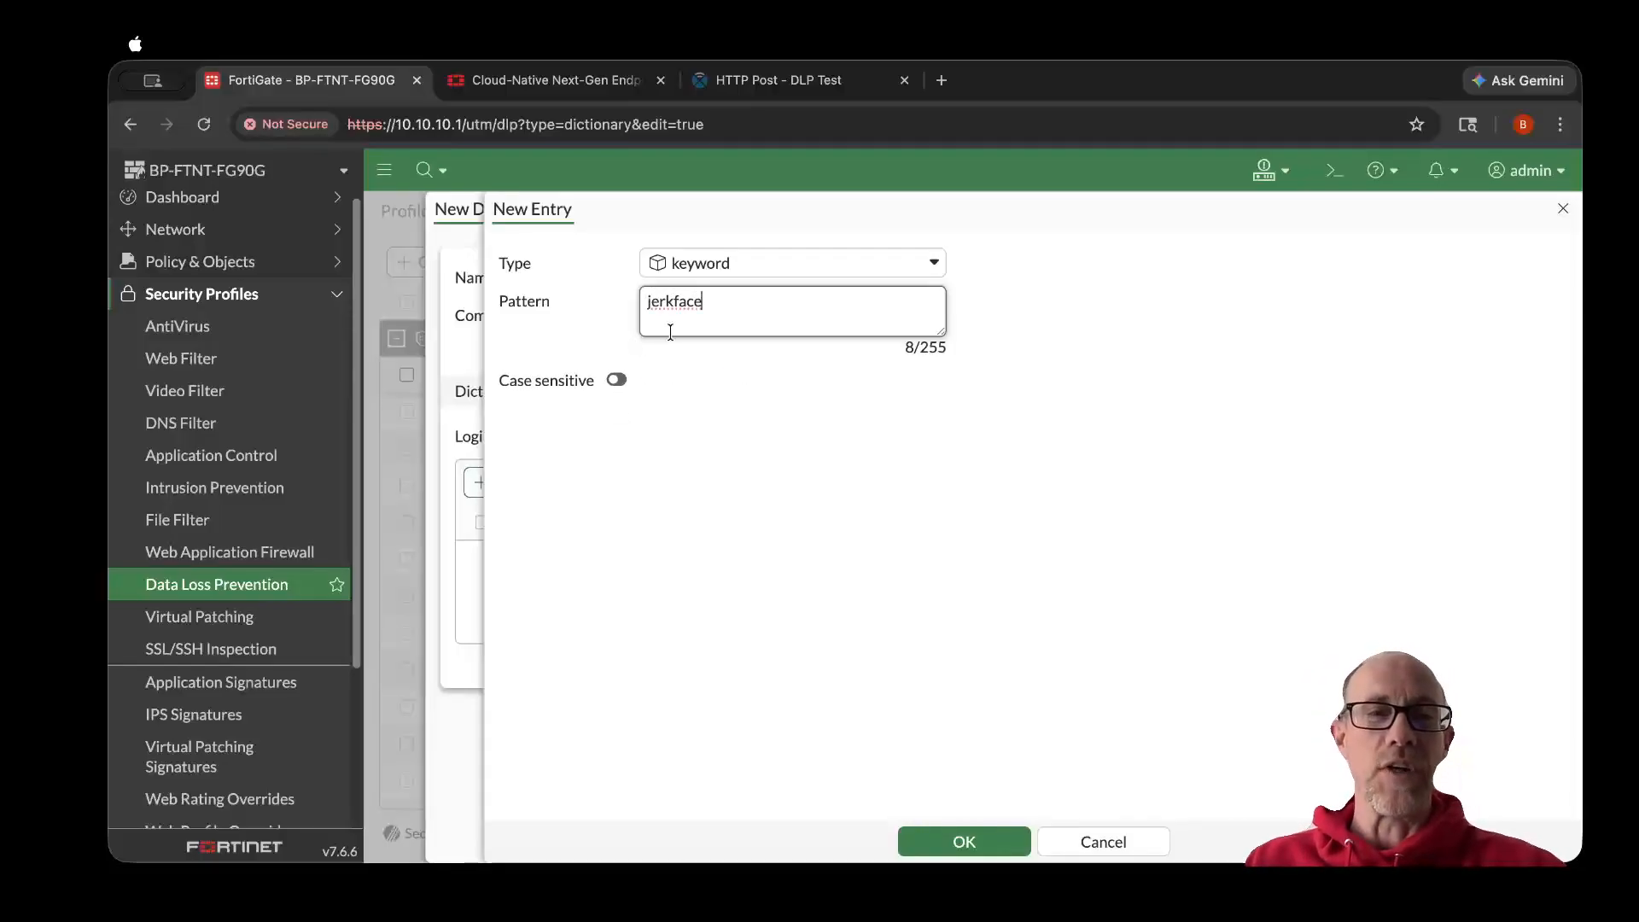
click(617, 382)
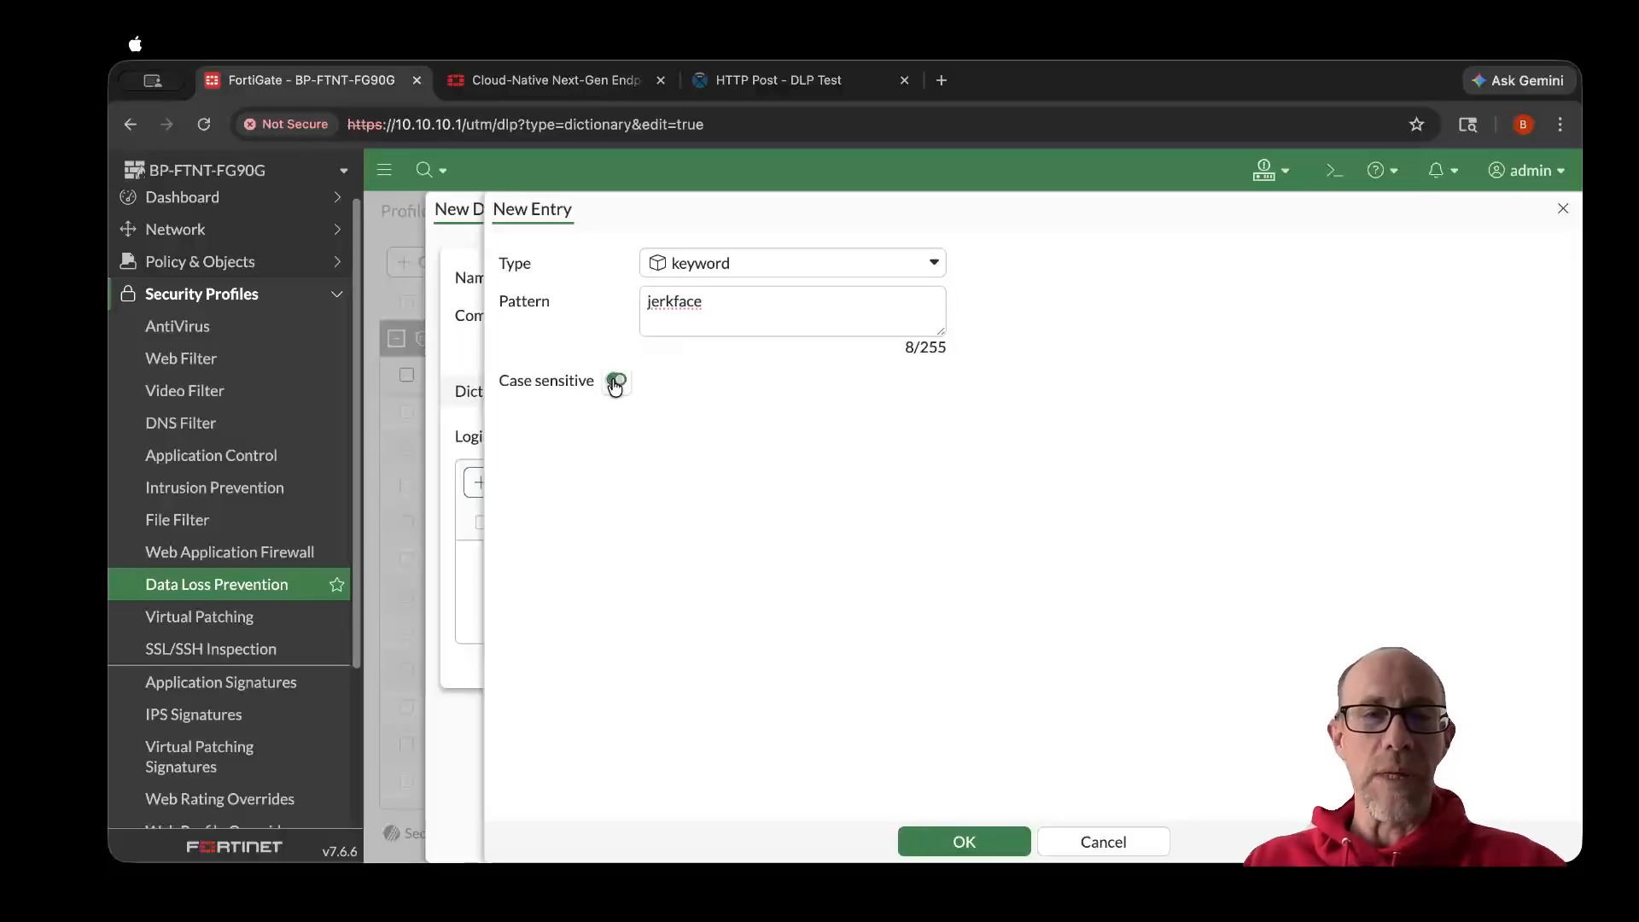
click(618, 383)
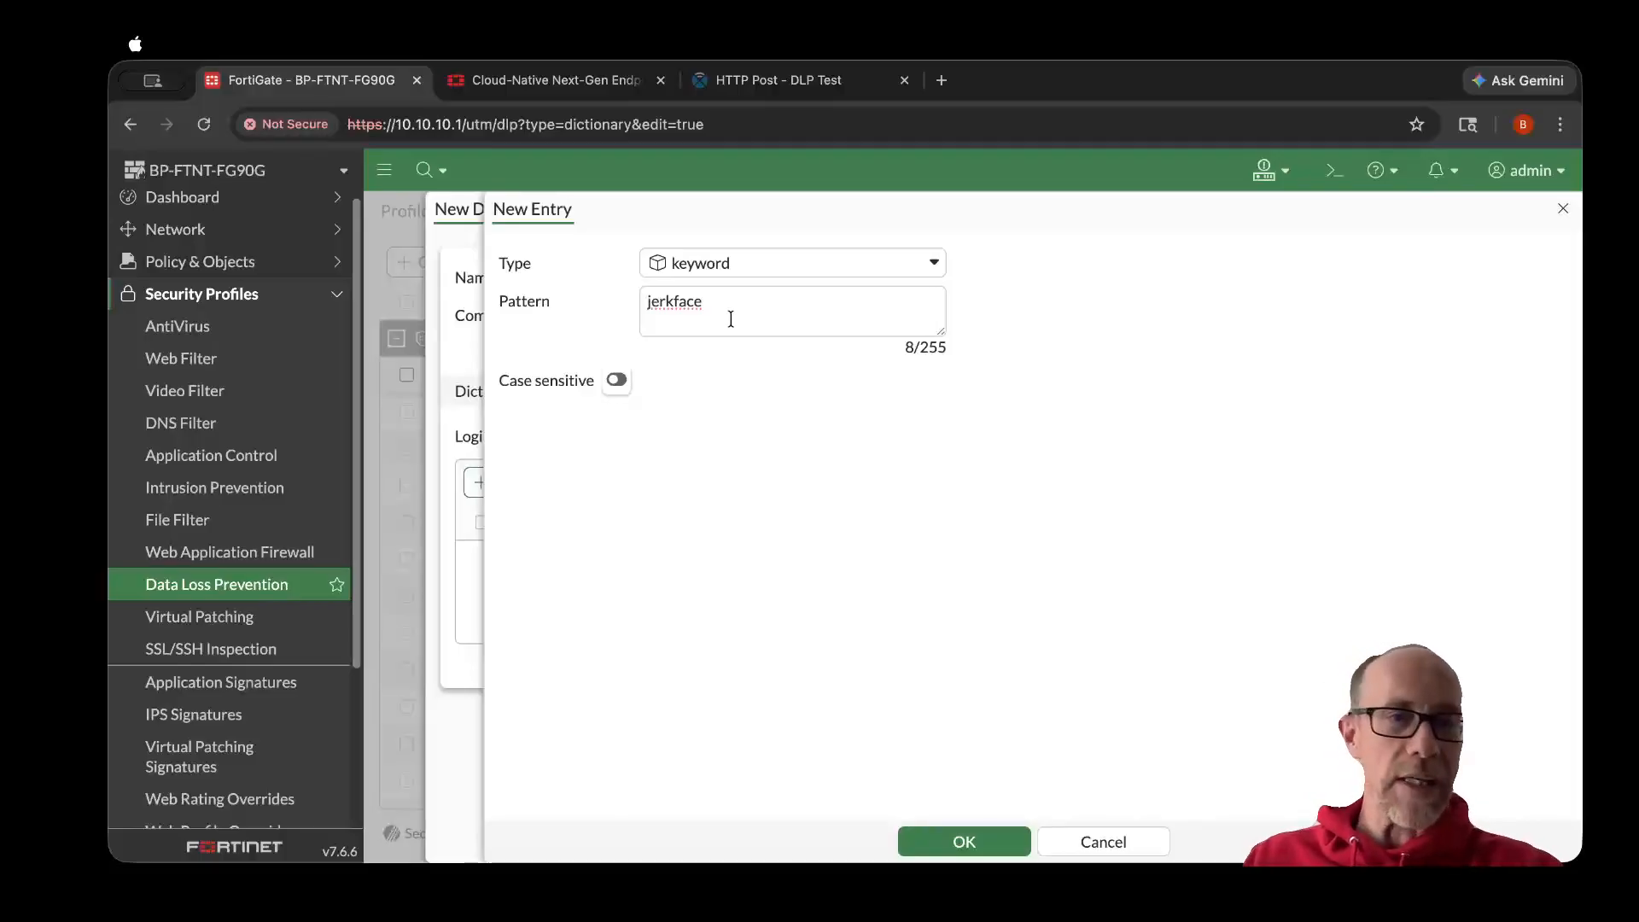
click(948, 842)
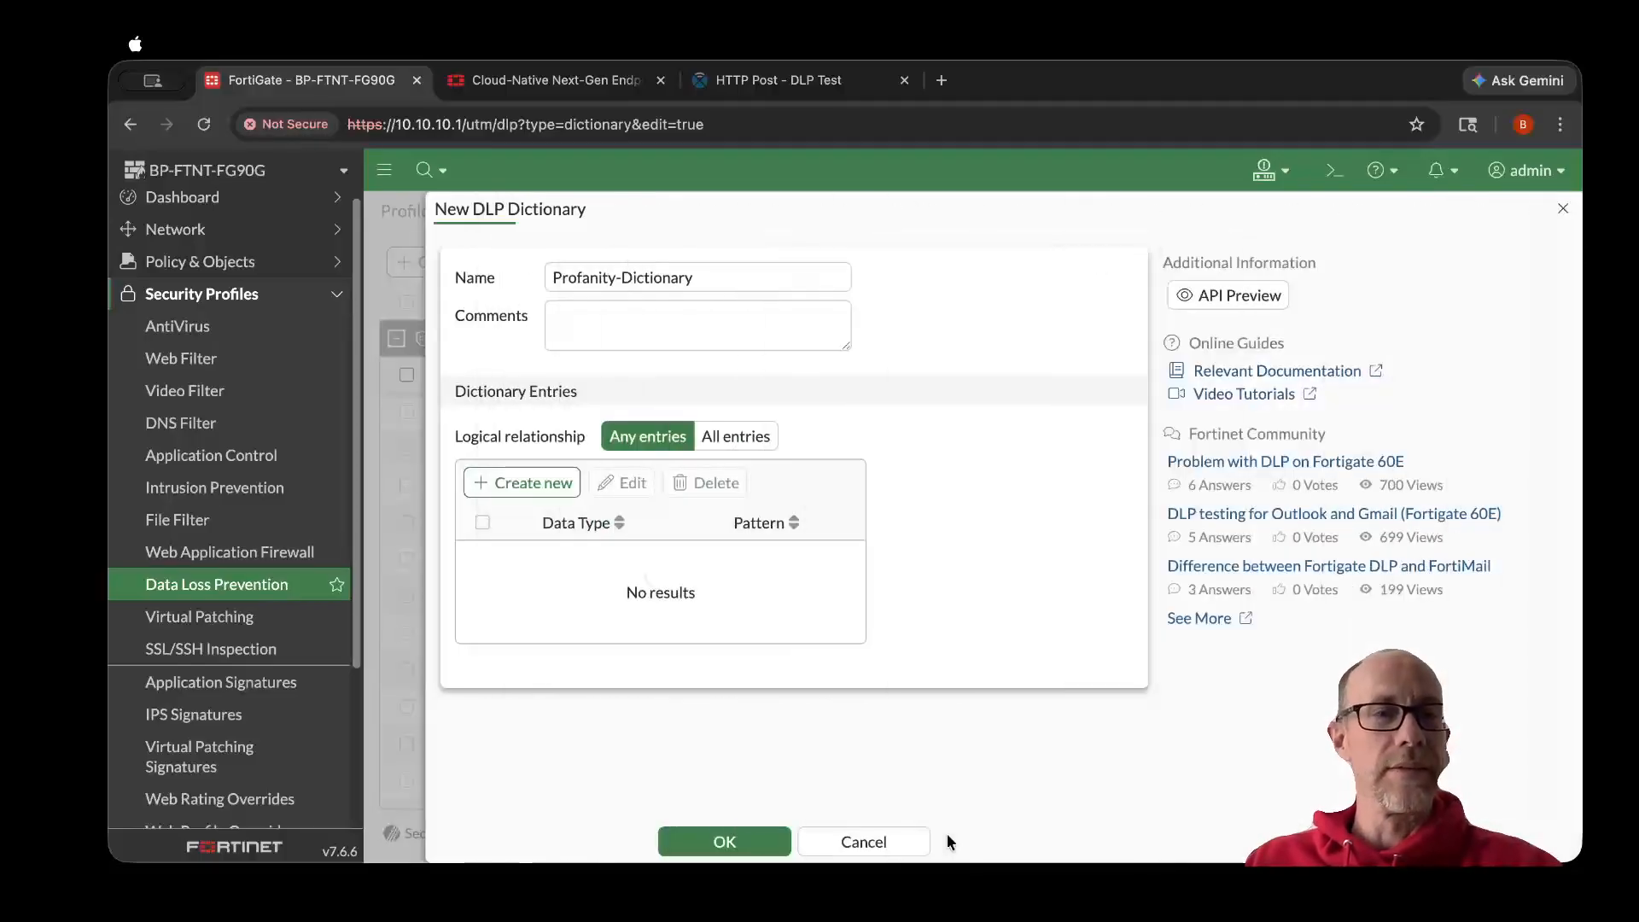
click(724, 840)
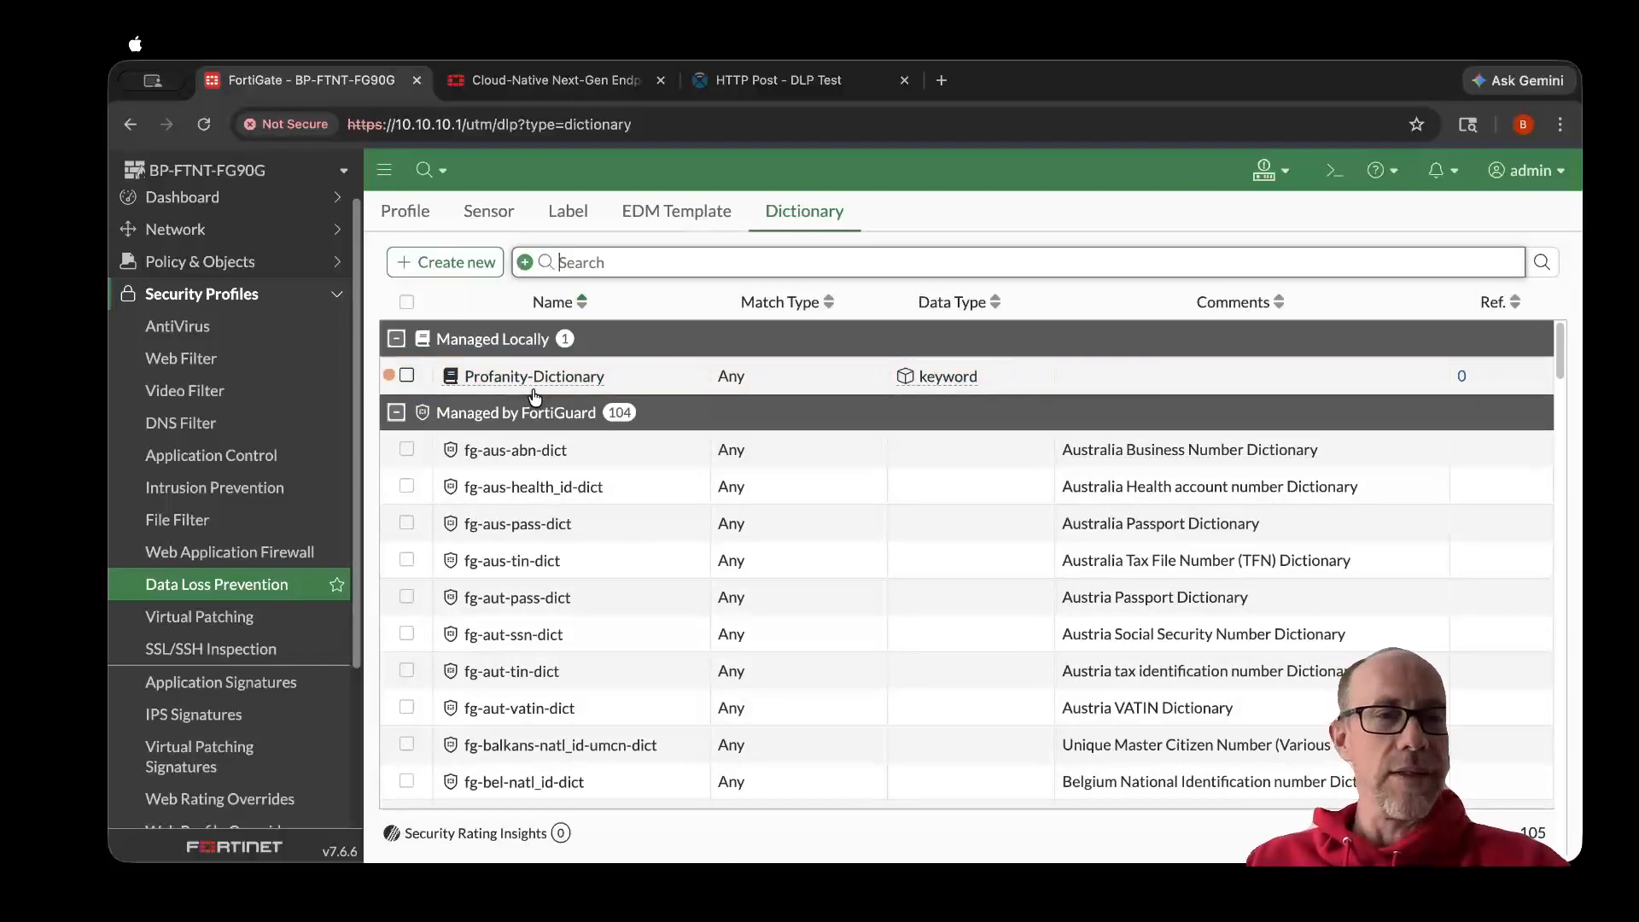
- Start a new DLP sensor named Profanity-Sensor
click(496, 222)
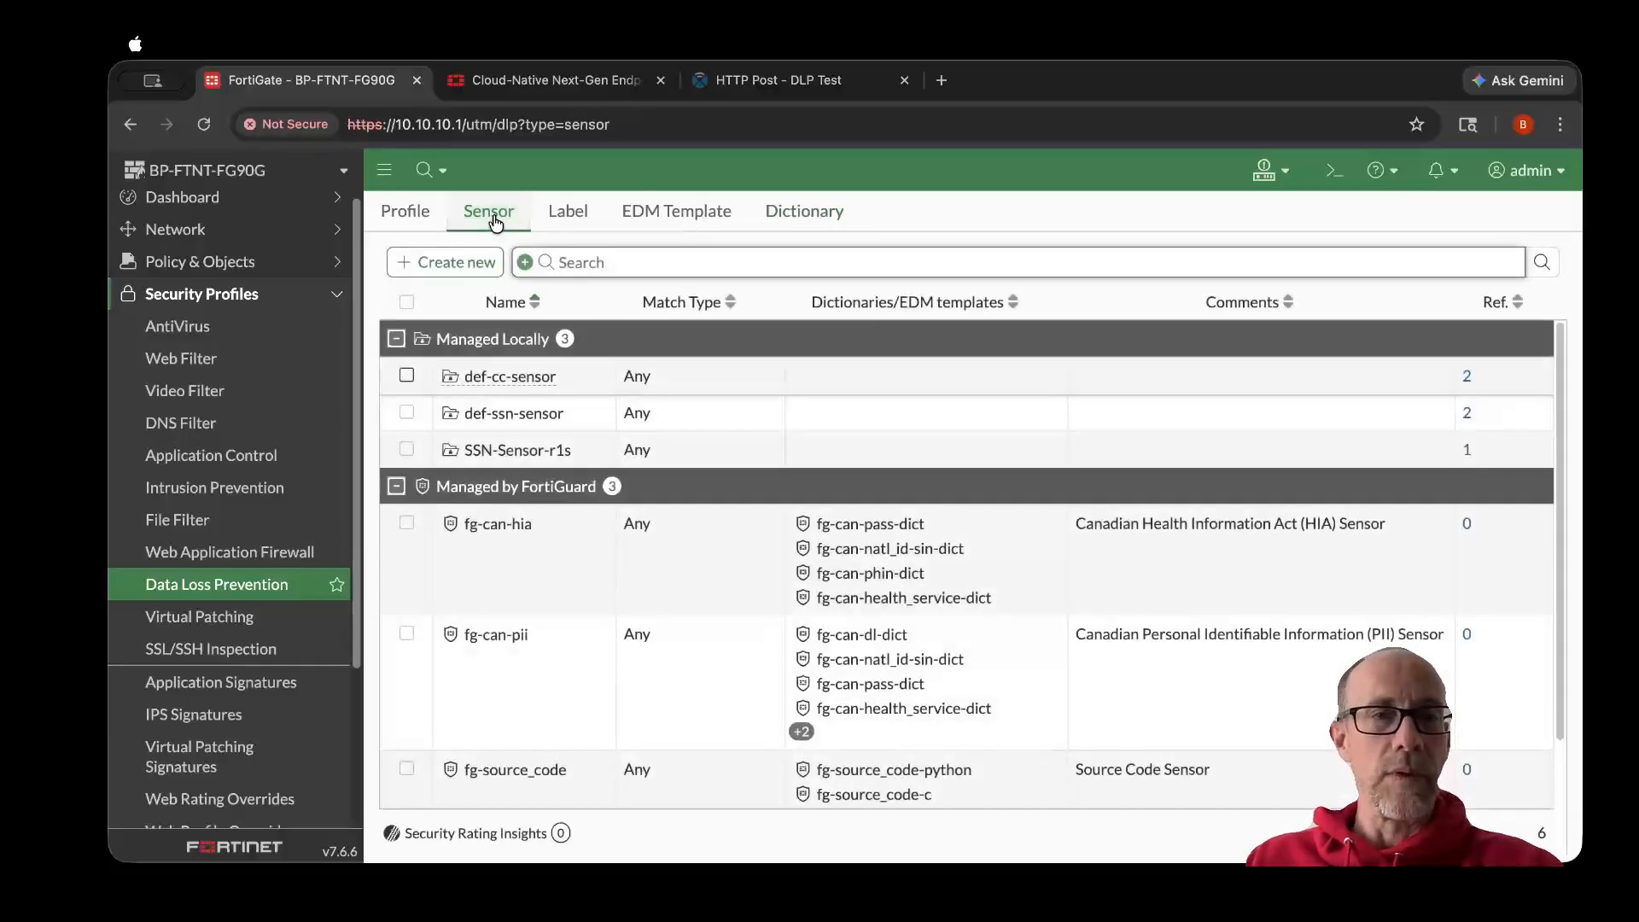
click(466, 261)
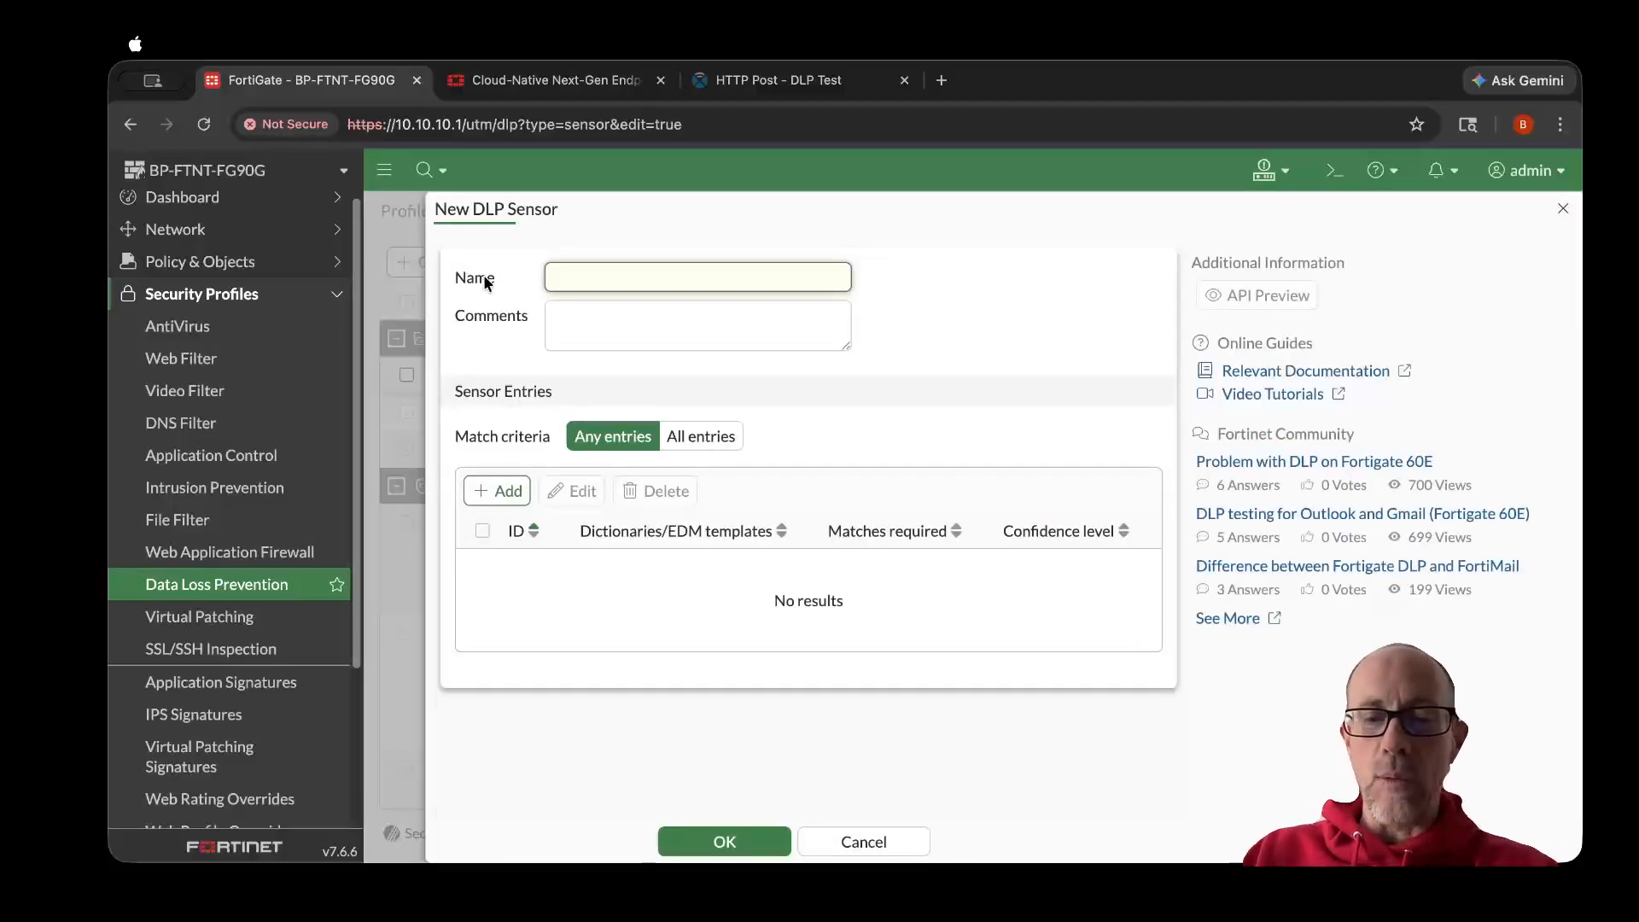
text(Po)
text(rofanity)
text(-Sensor)
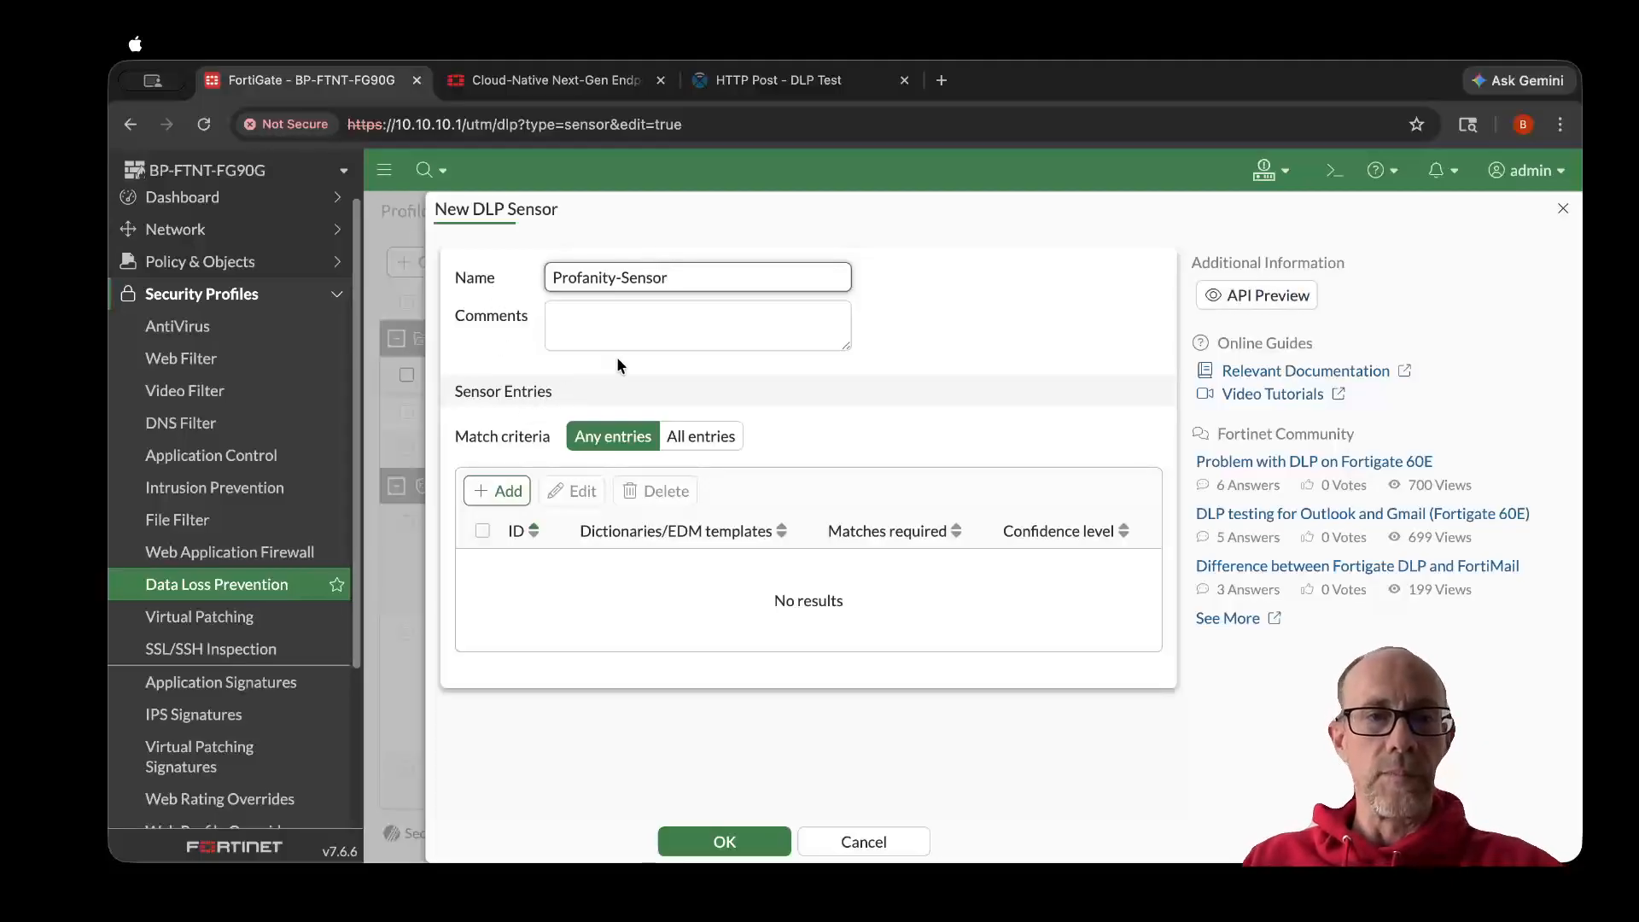
- Add the locally managed Profanity-Dictionary to the sensor's entries and save the sensor
click(493, 500)
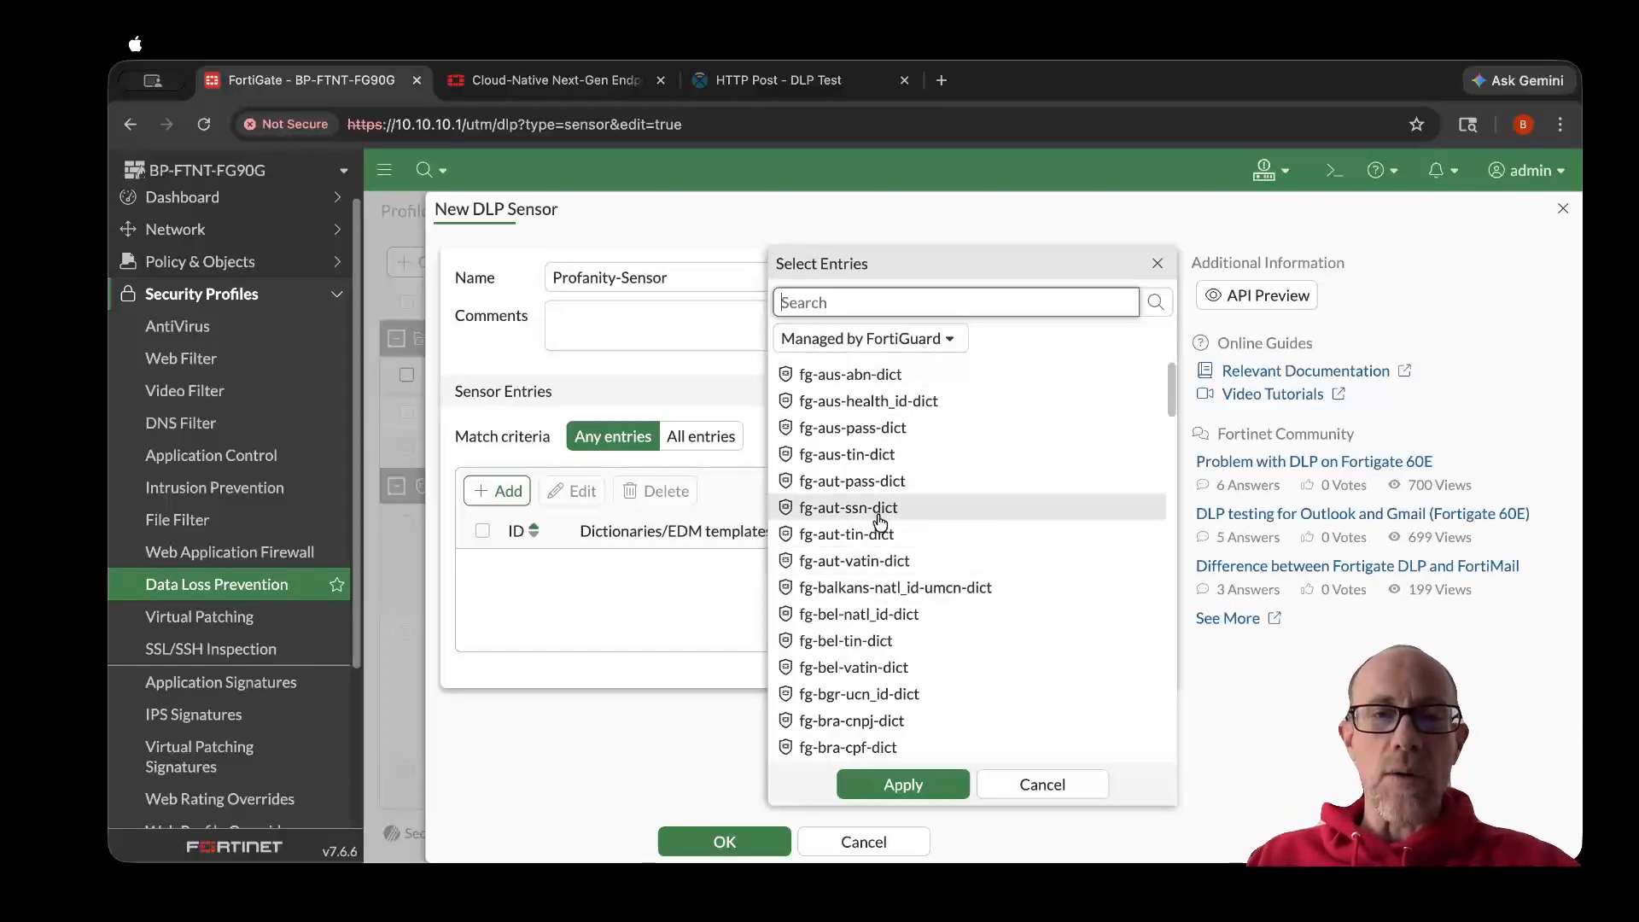
click(893, 346)
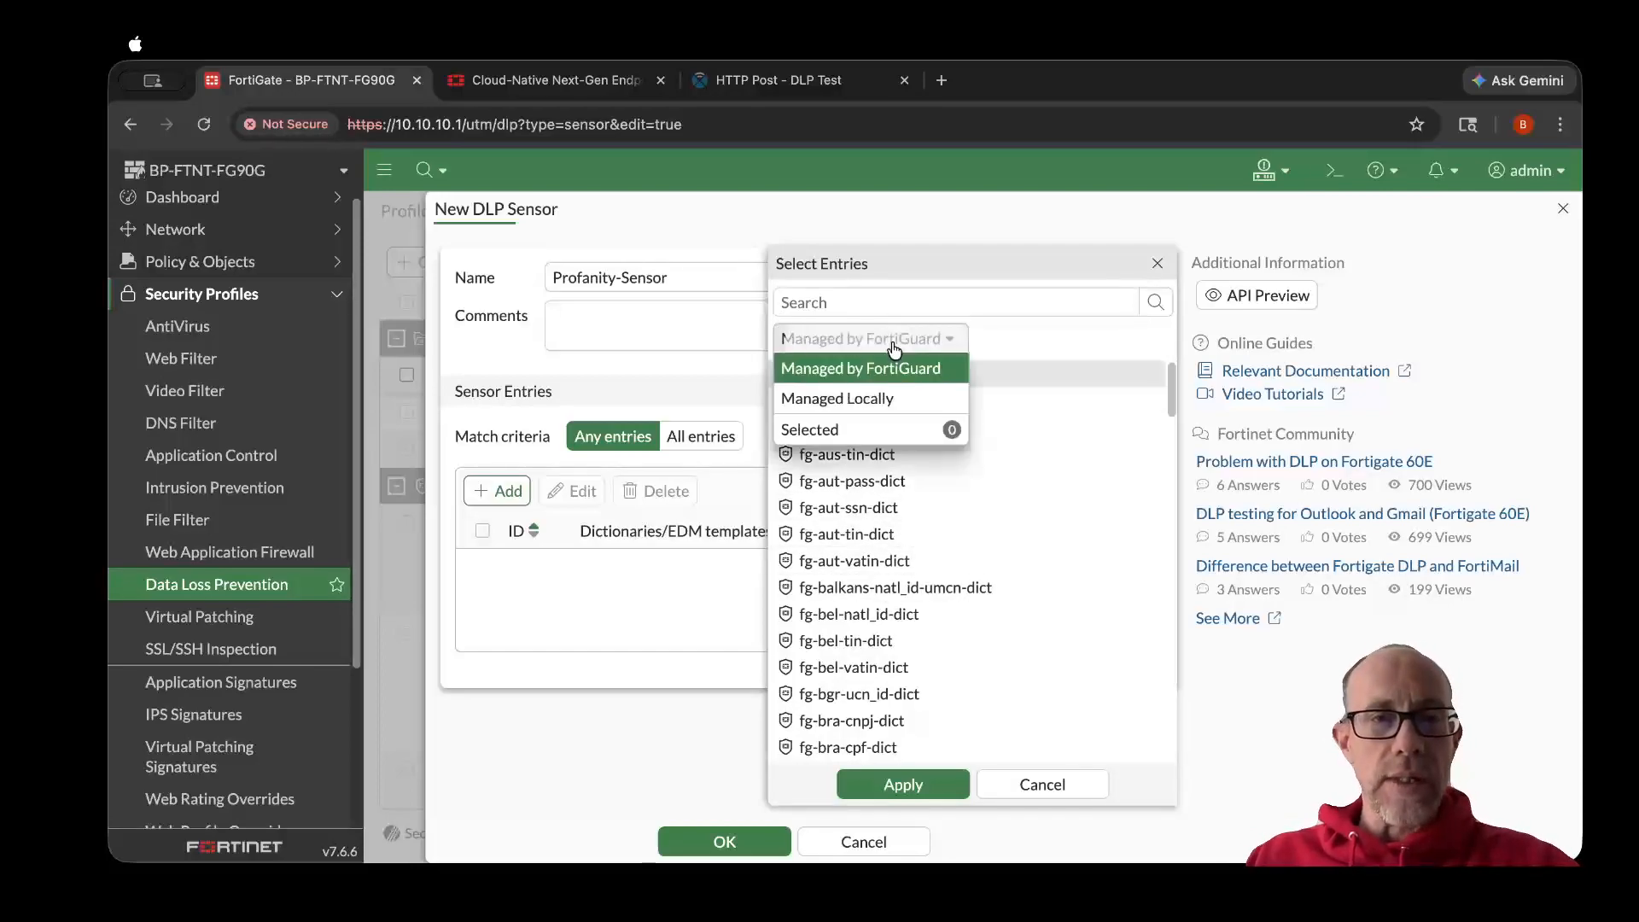
click(851, 402)
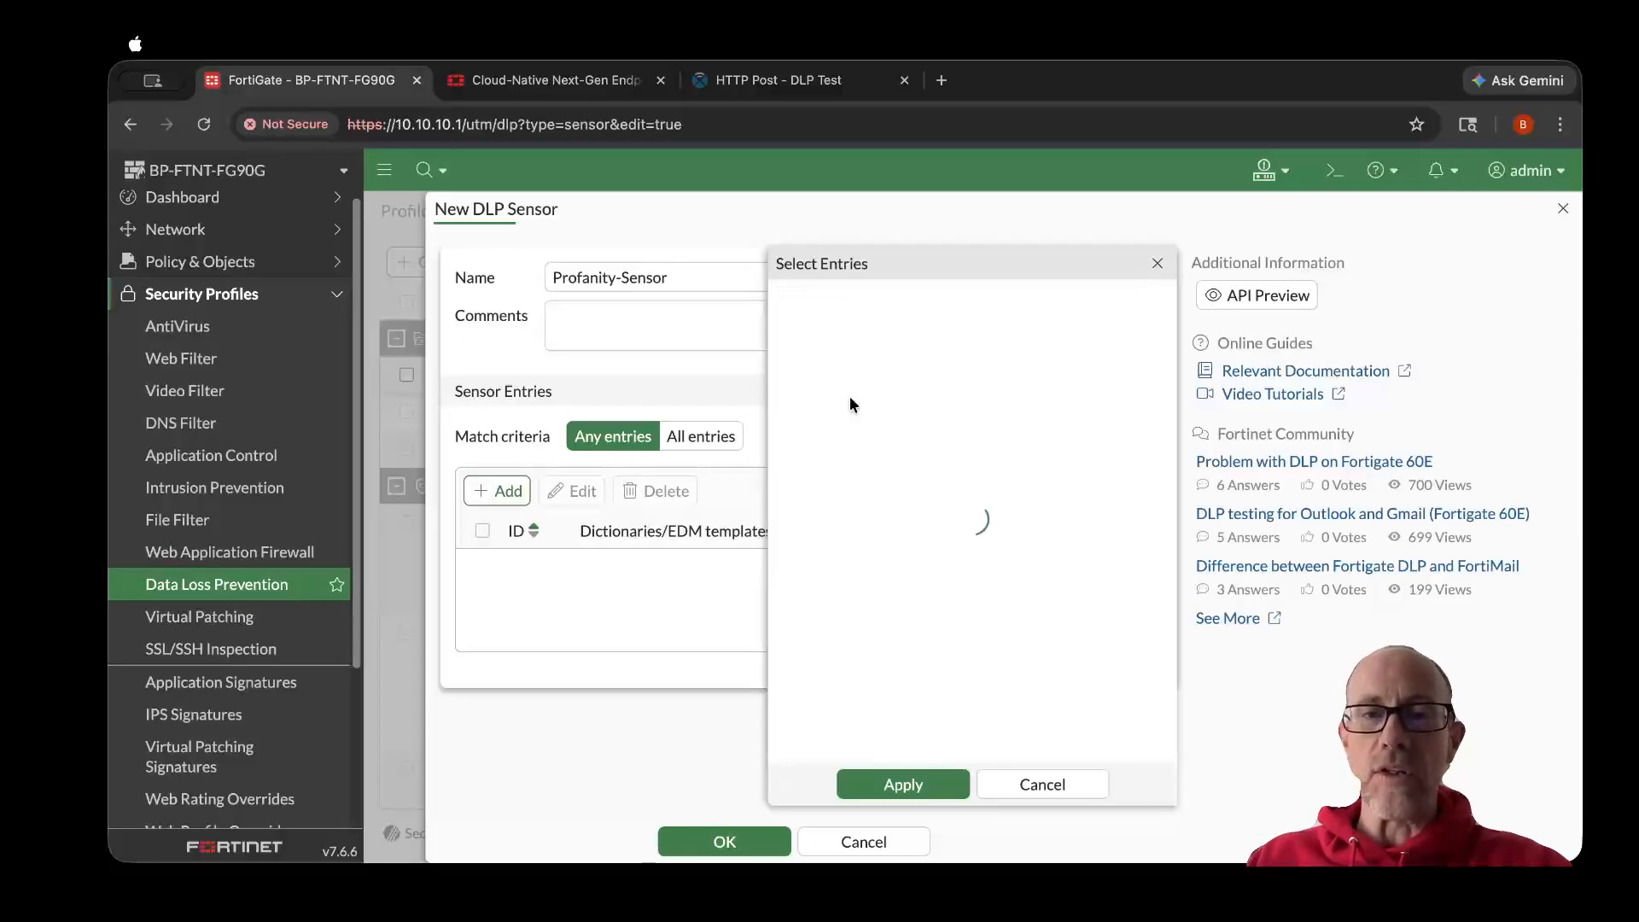
click(844, 409)
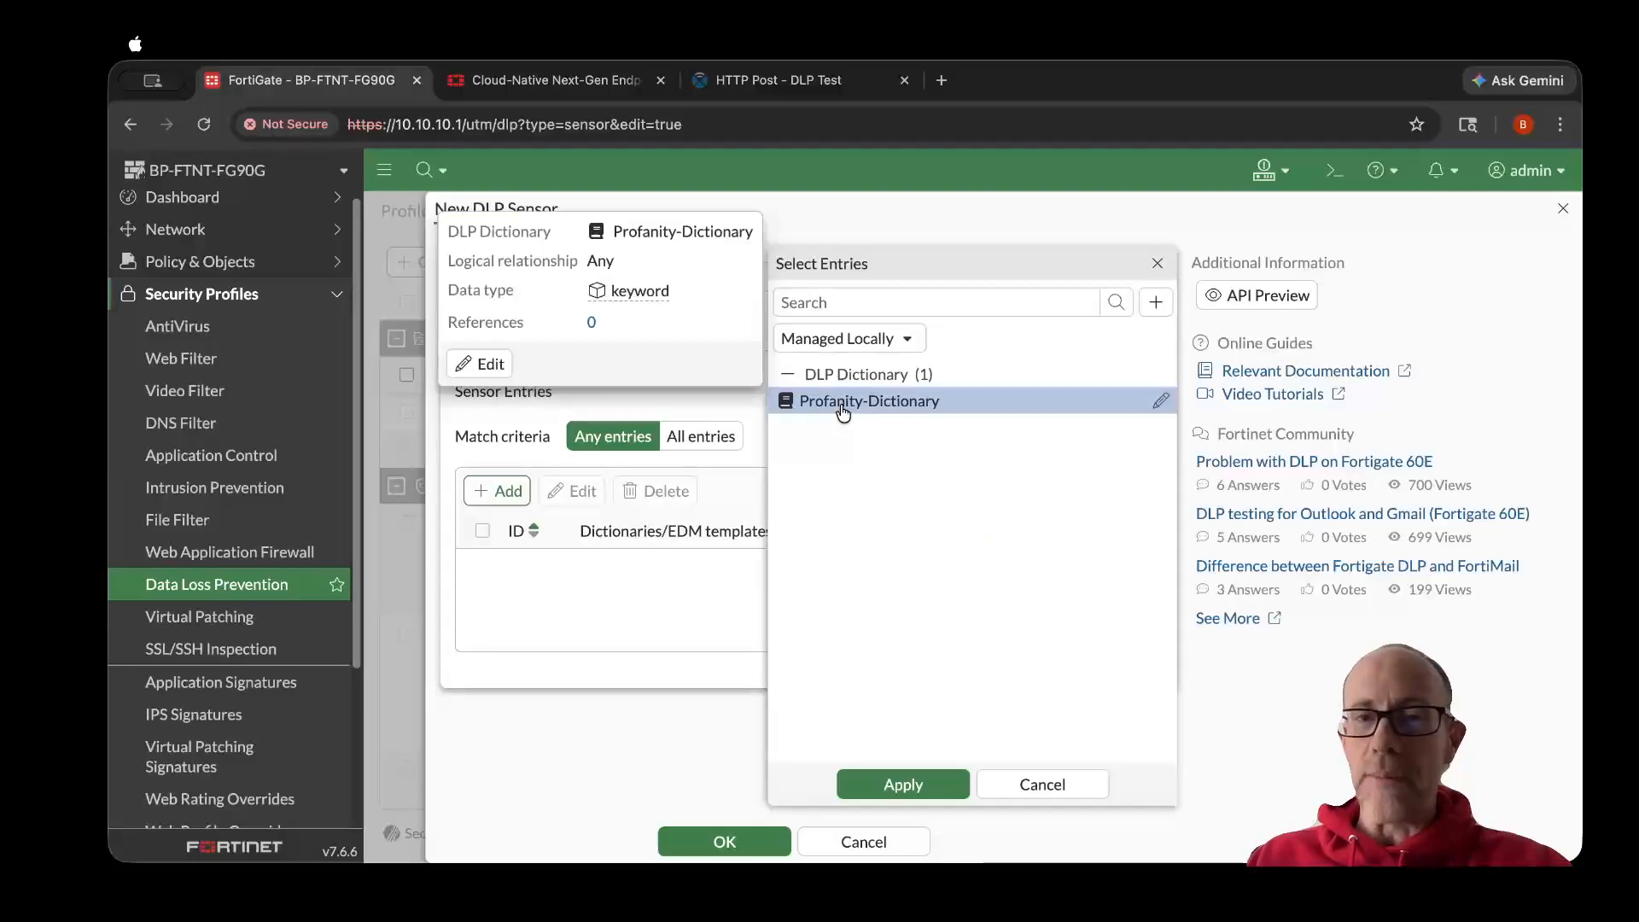
click(903, 785)
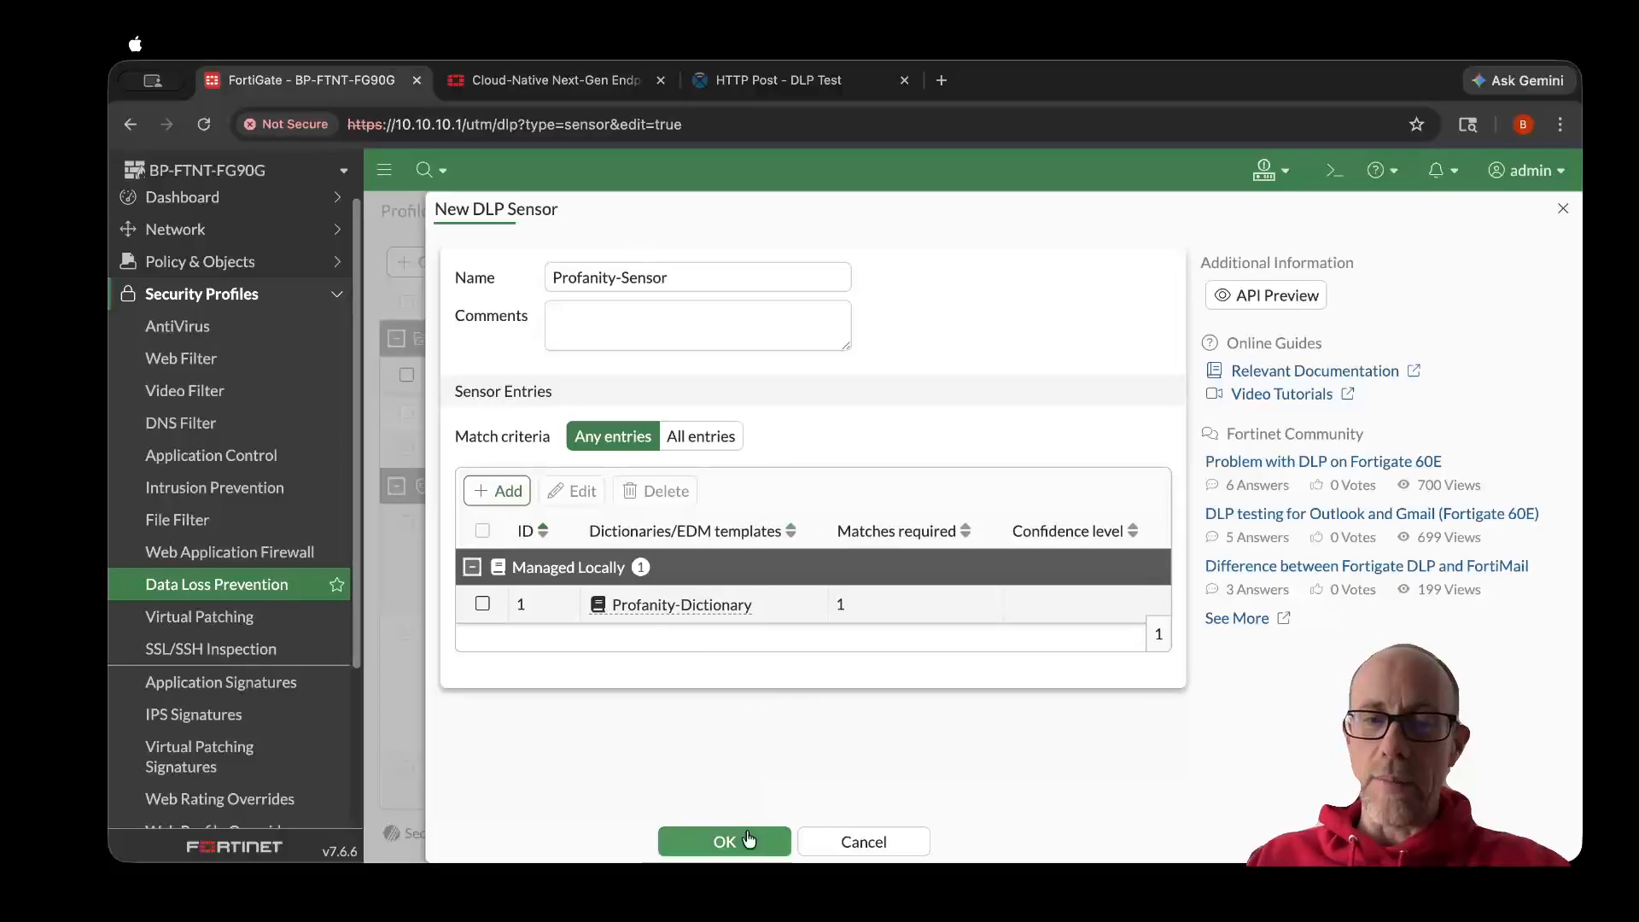
click(739, 842)
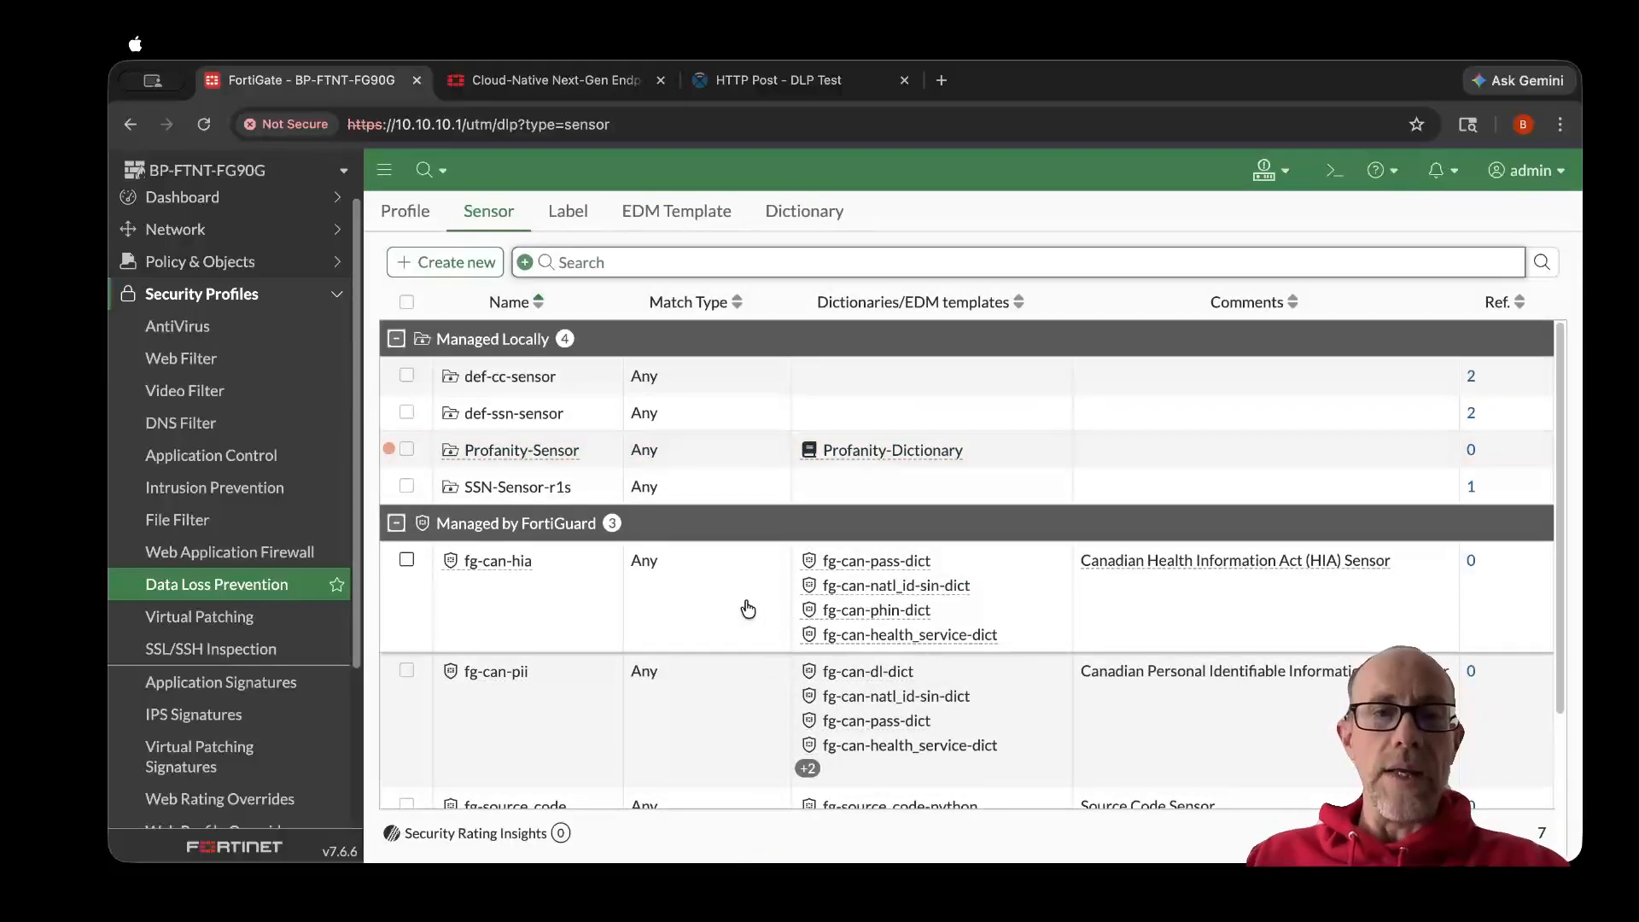
- Start a new DLP profile named Profanity-Profile
click(413, 216)
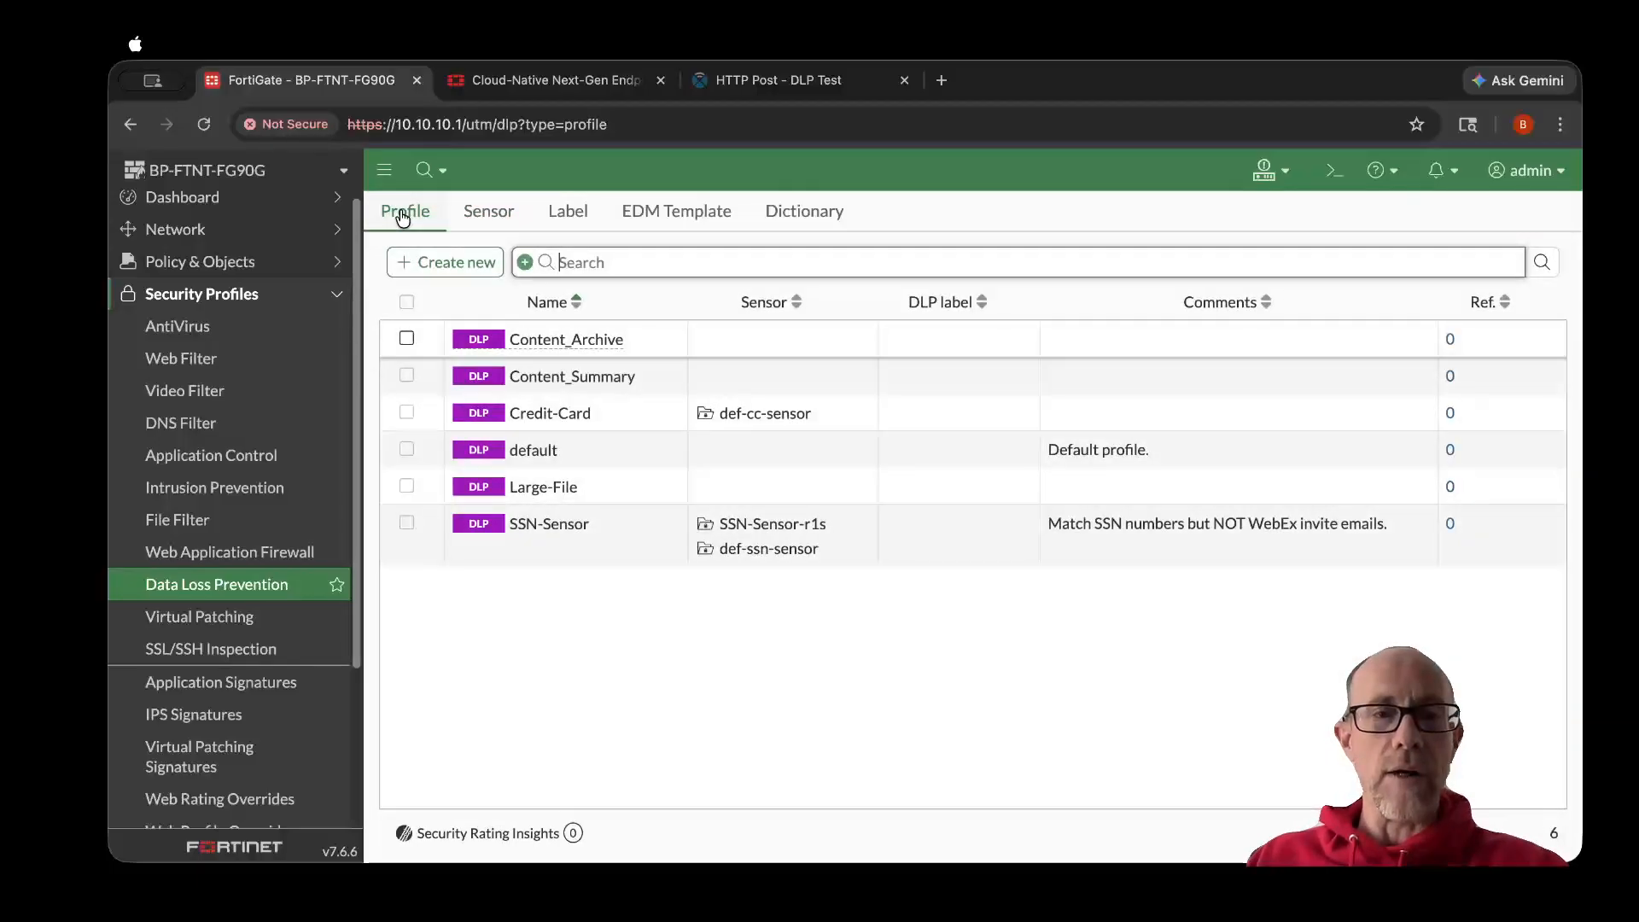
click(436, 267)
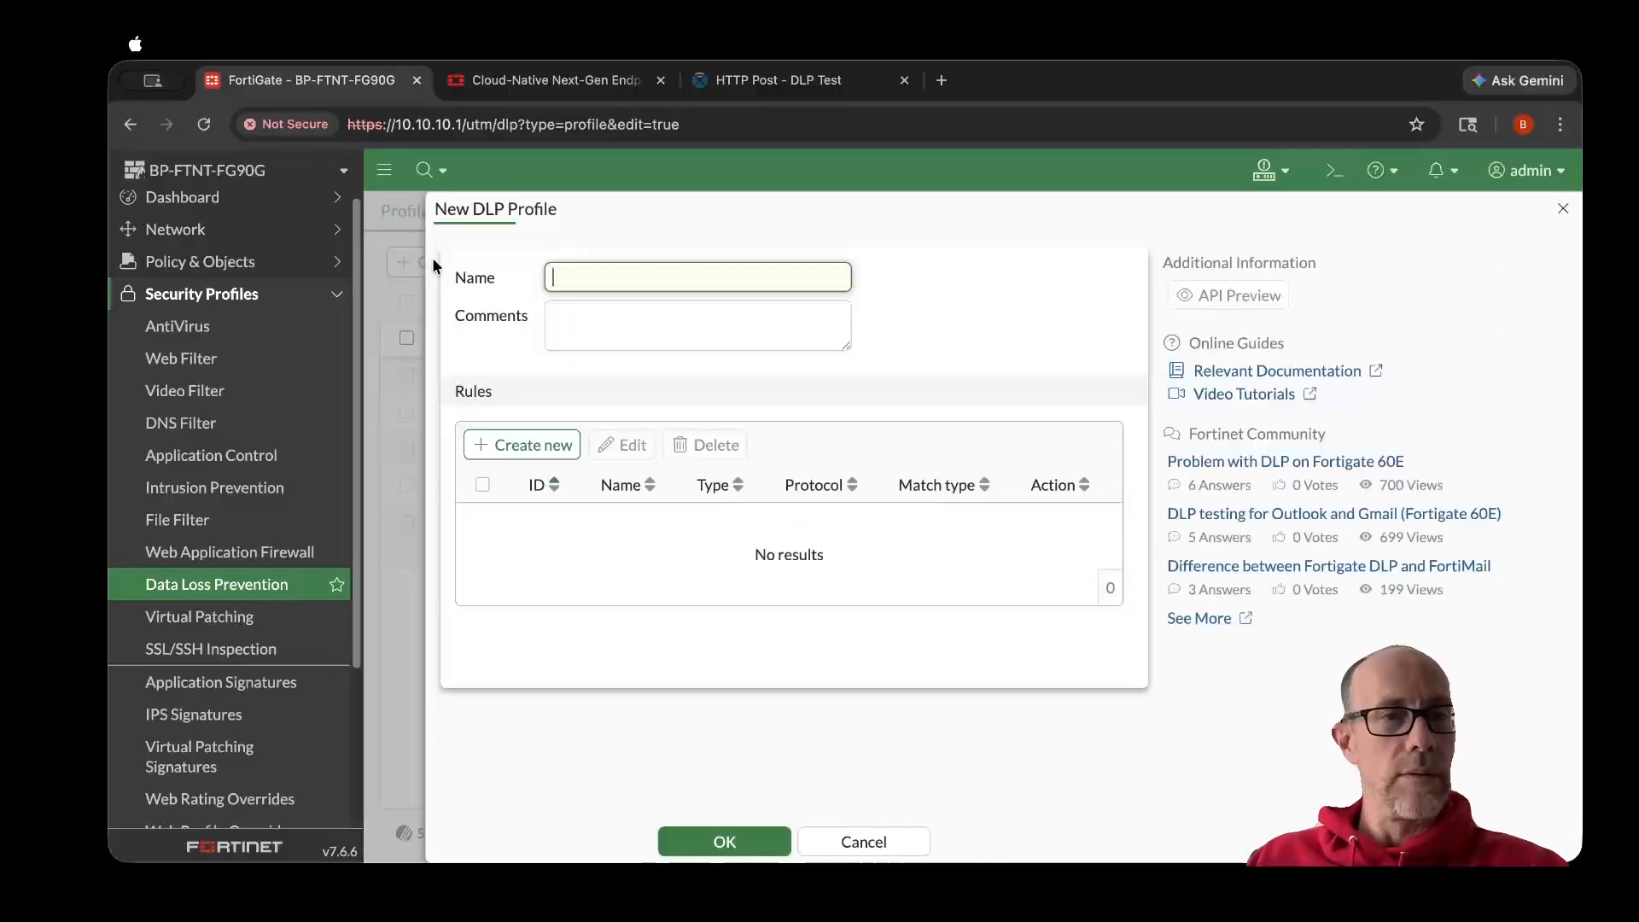
text(Profanity-)
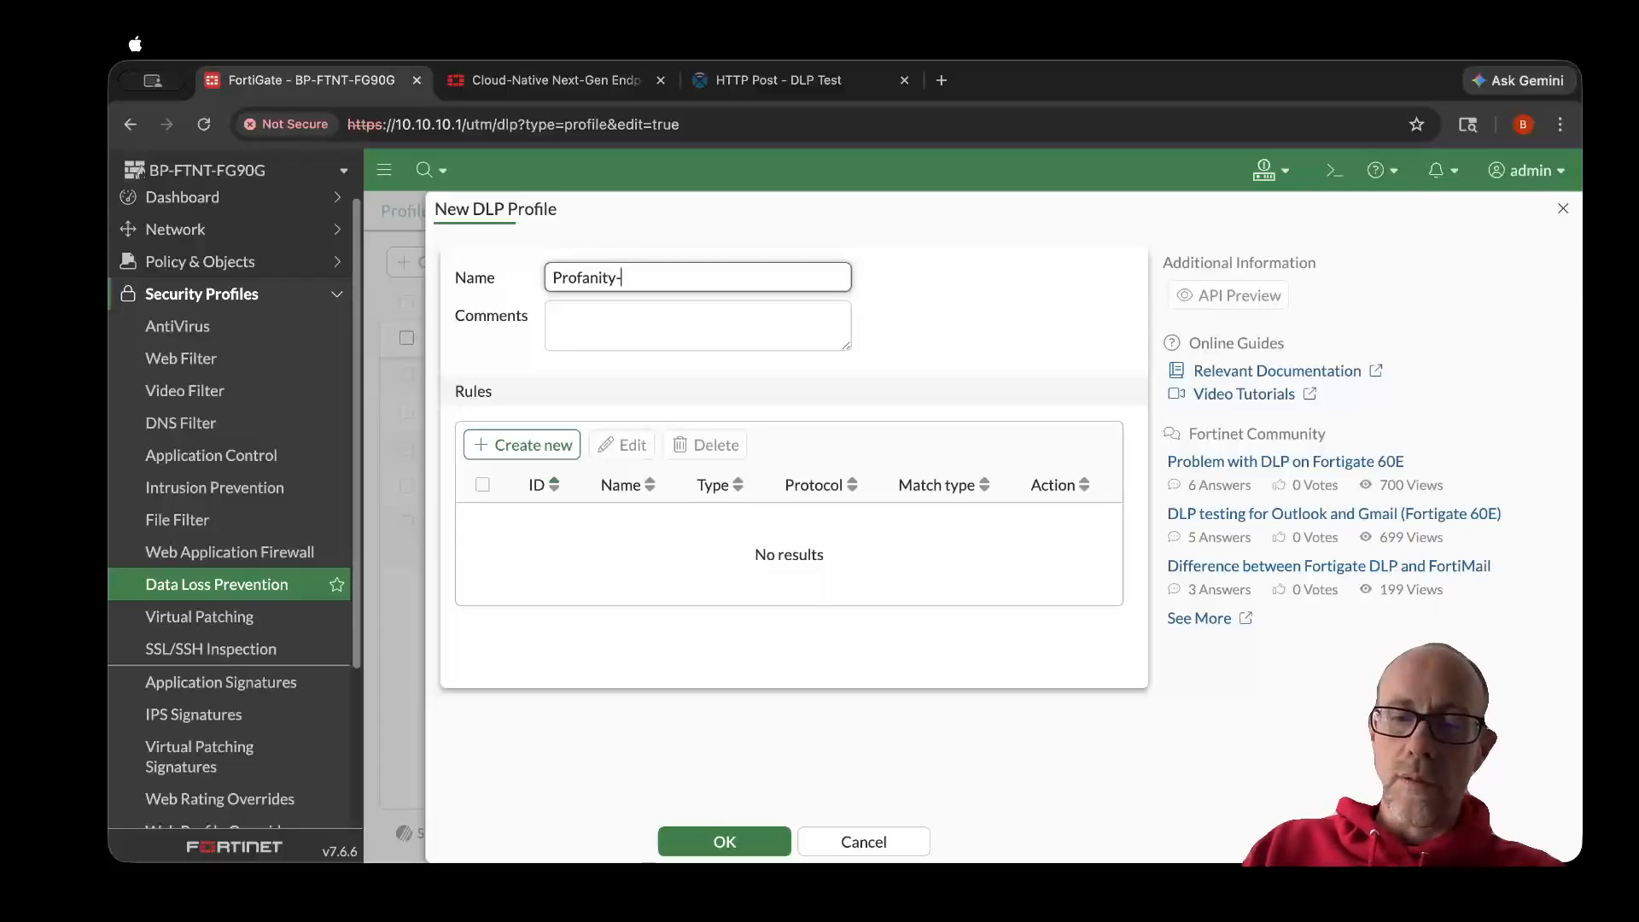
text(le)
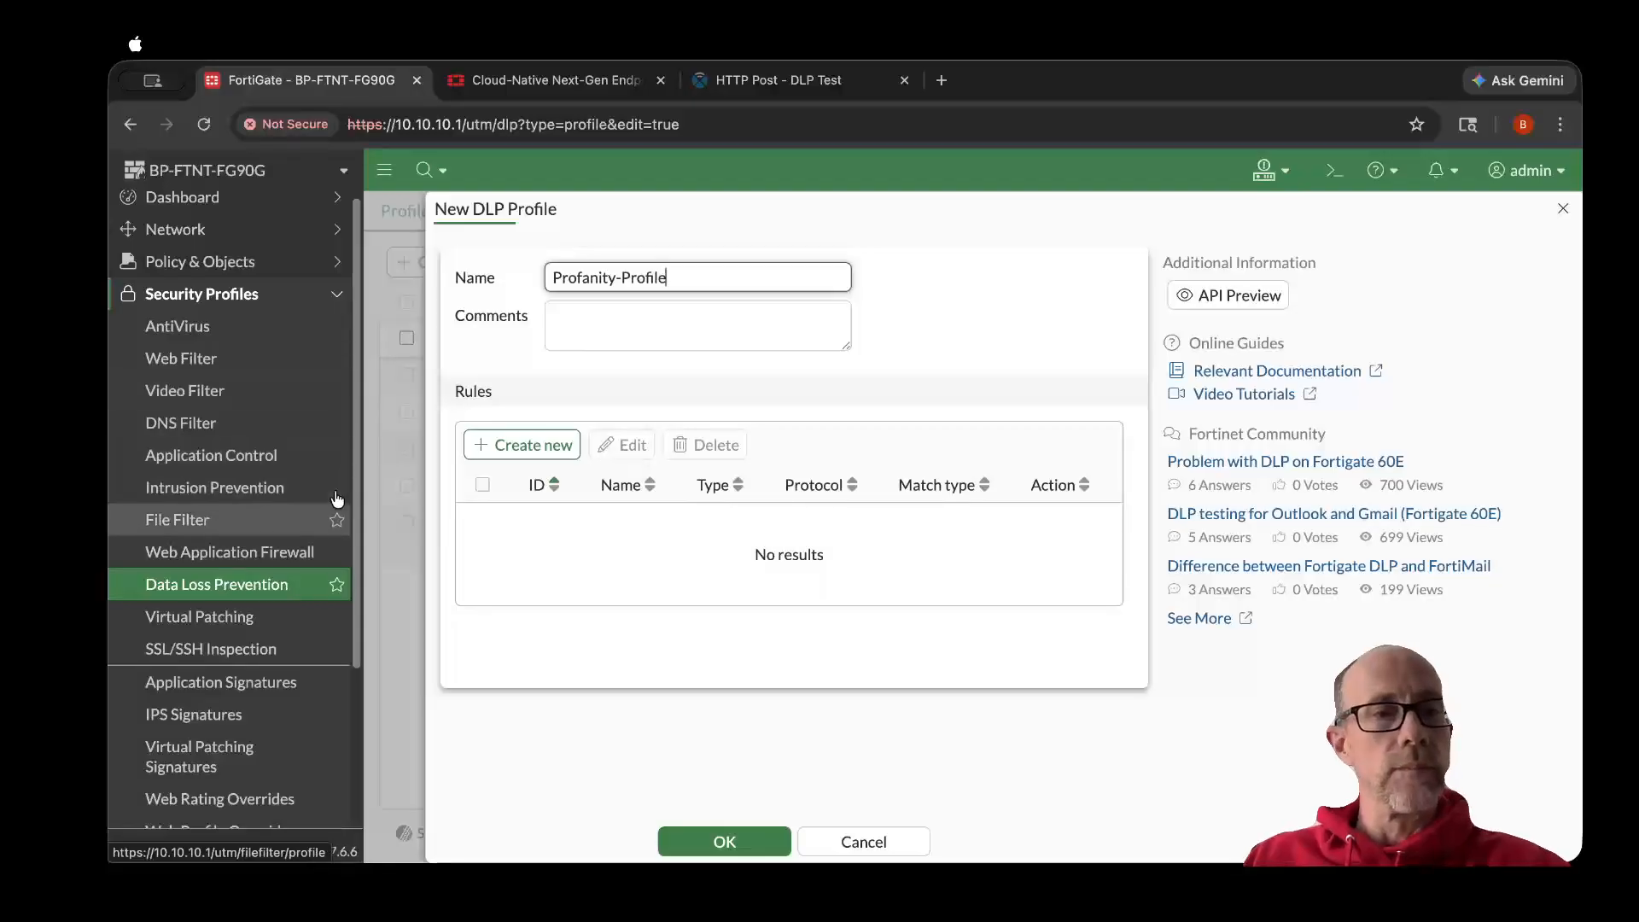
- Create a sensor-type rule named Profanity-Rule in the profile and assign Profanity-Sensor to it
click(517, 440)
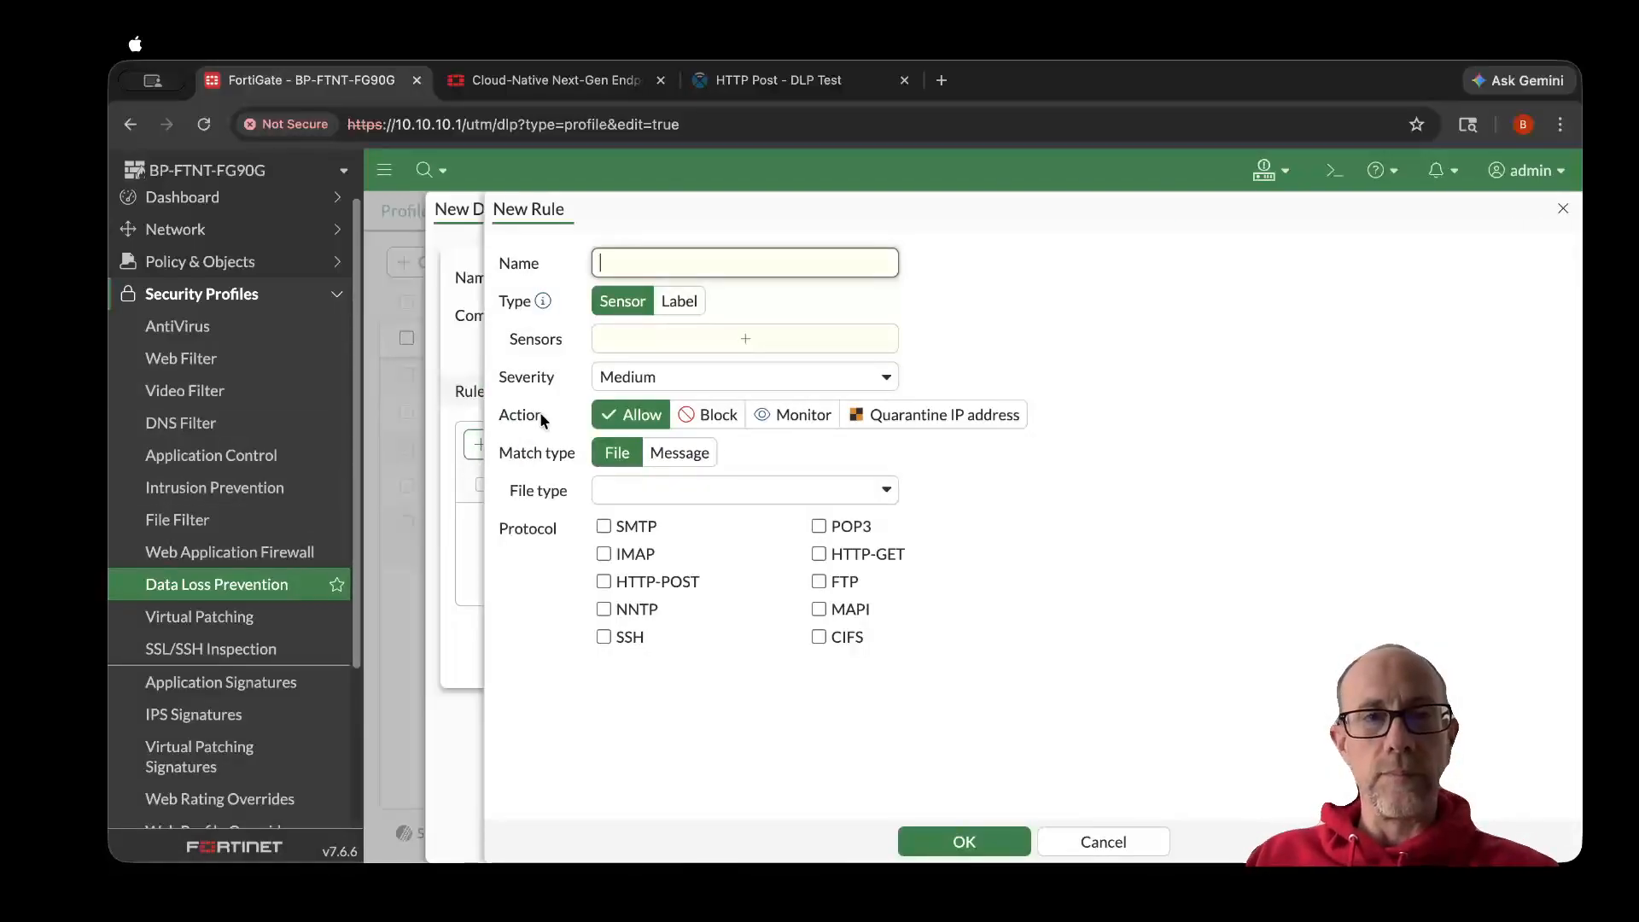
text(Pro)
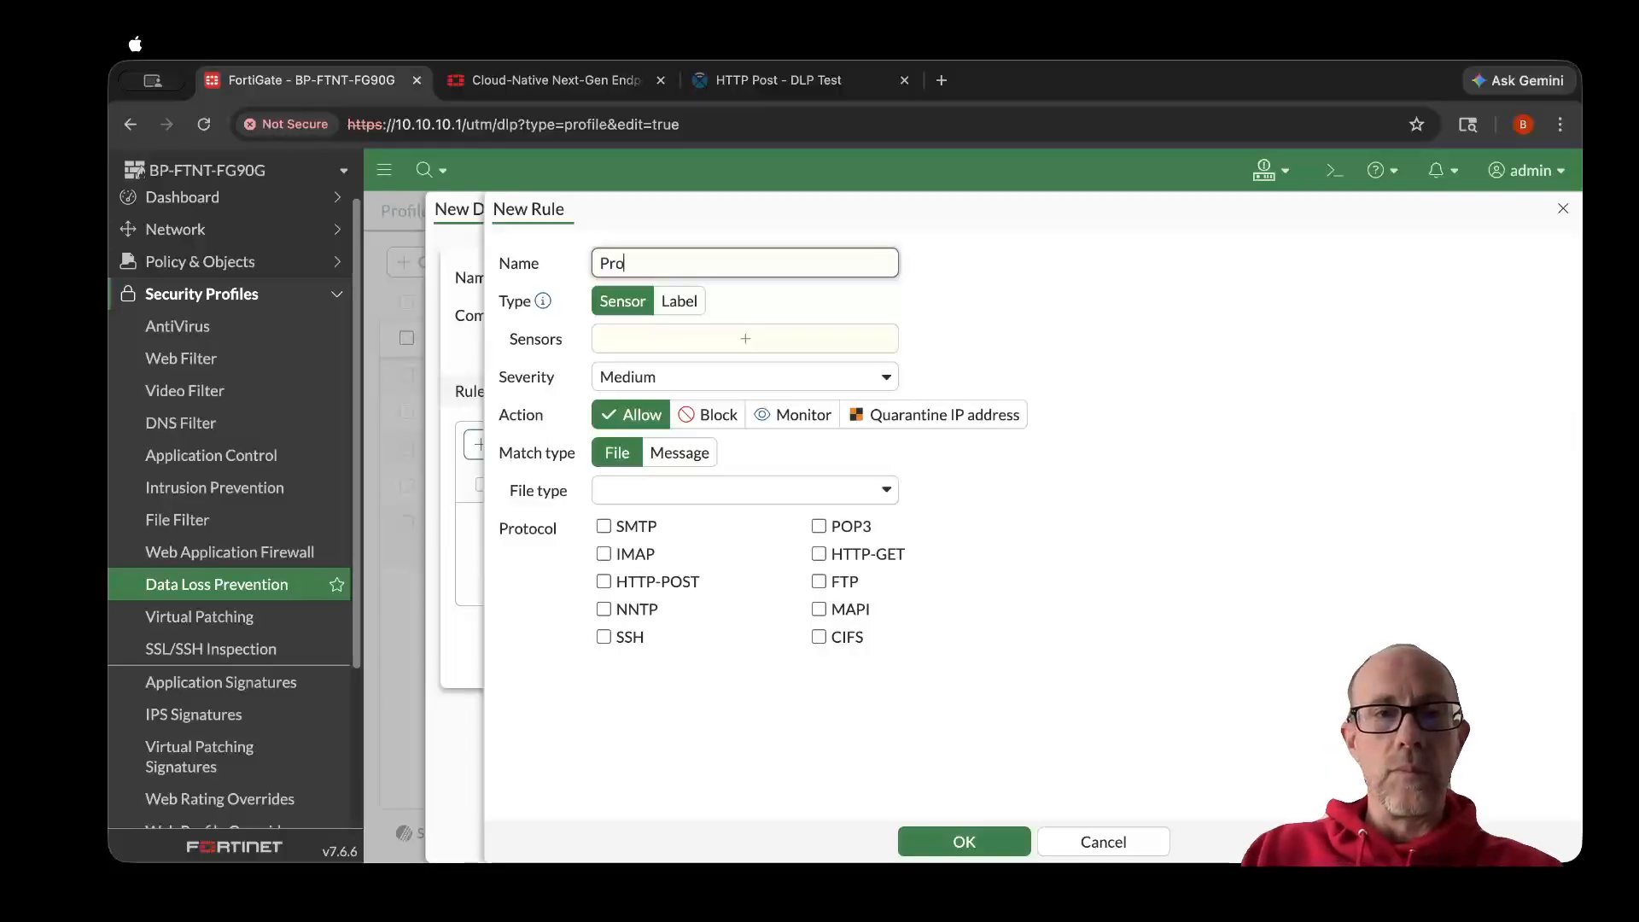
text(fanity)
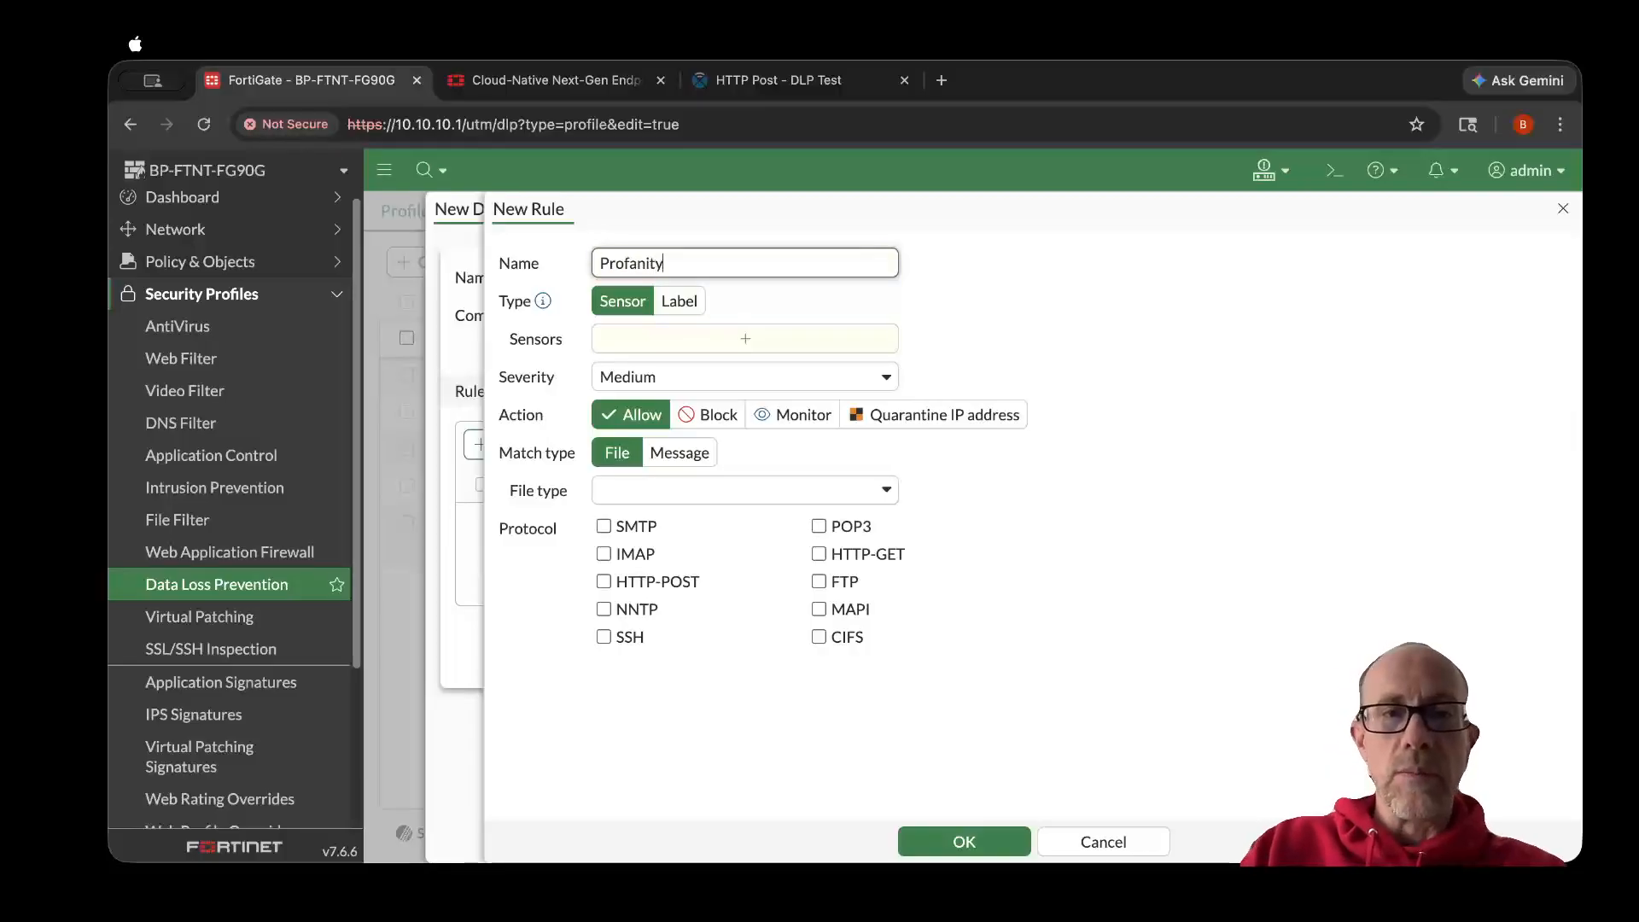
text(-Rule)
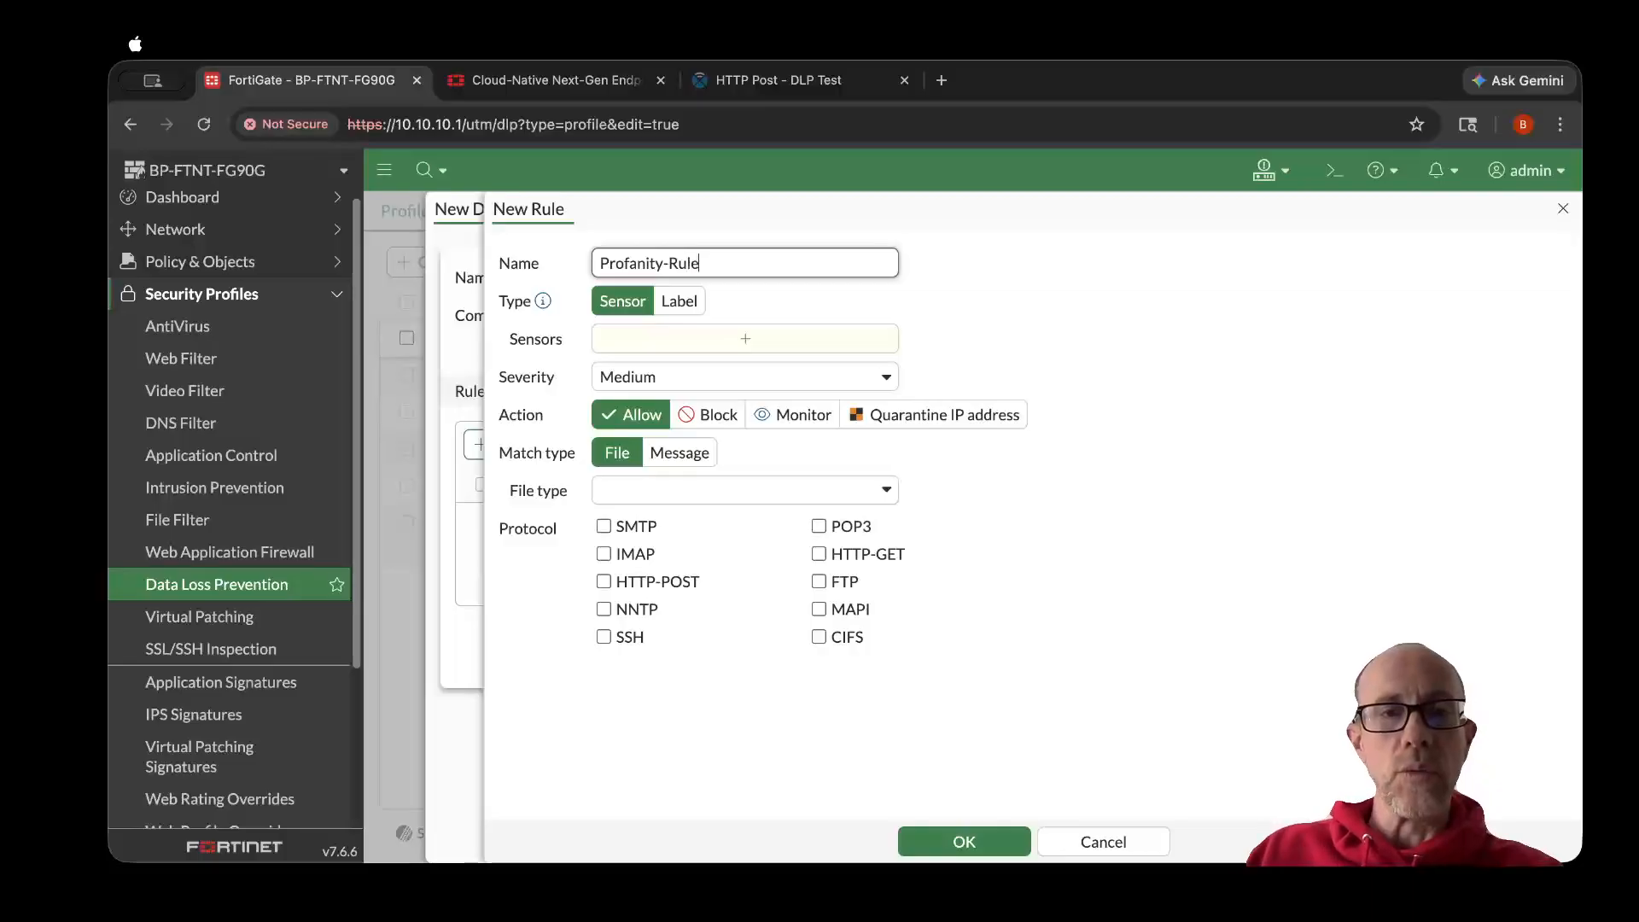
click(700, 346)
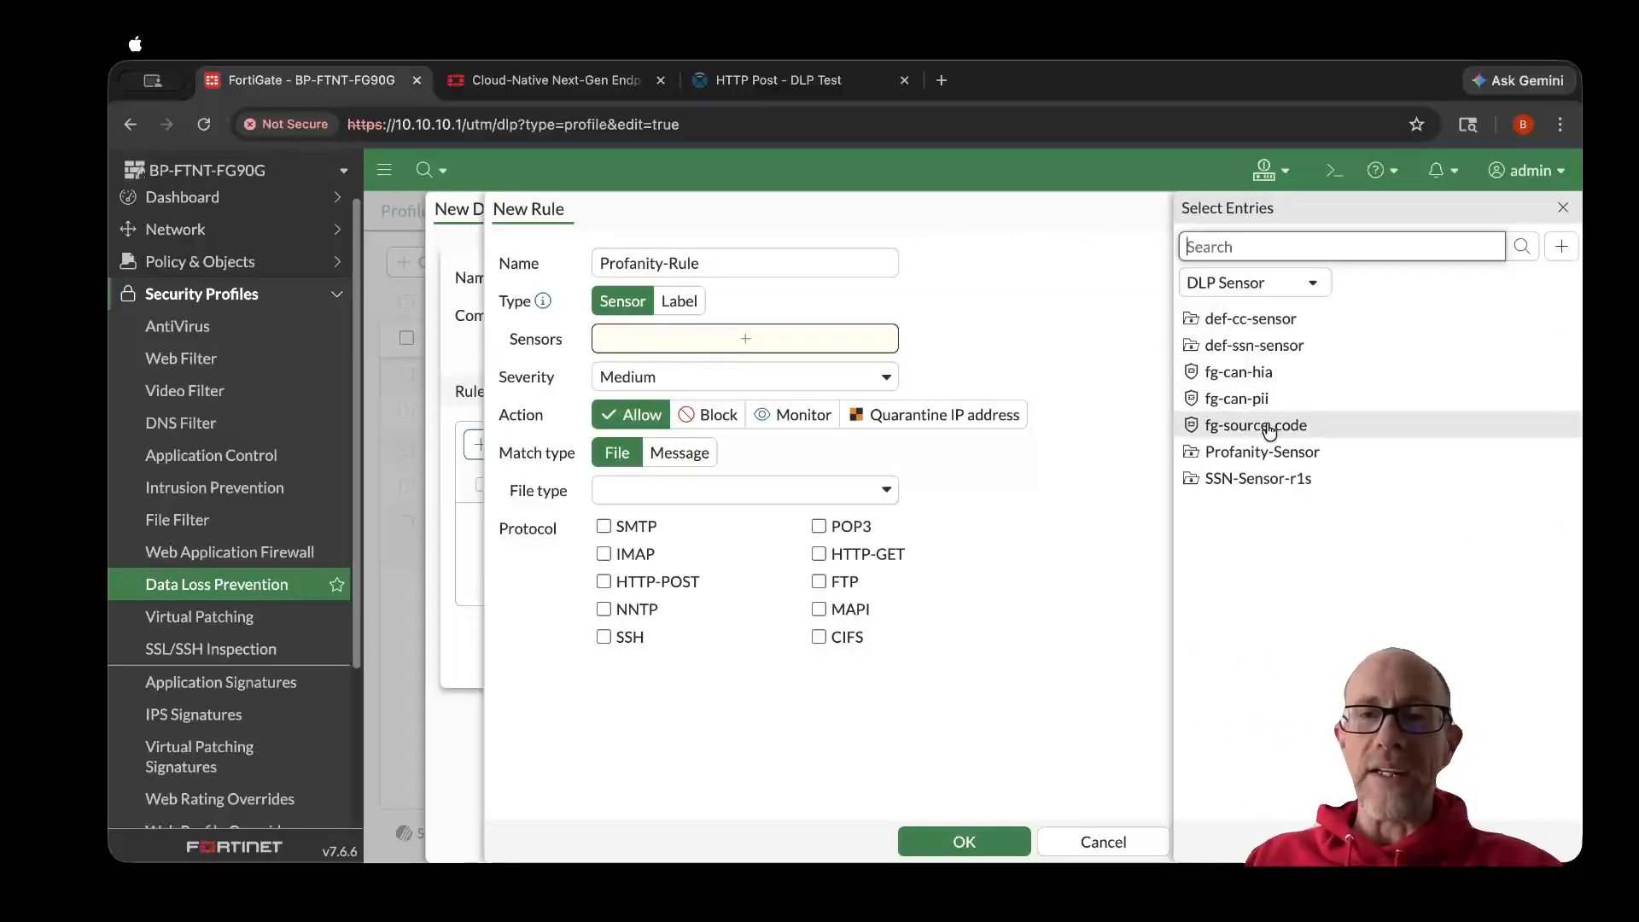
click(1310, 452)
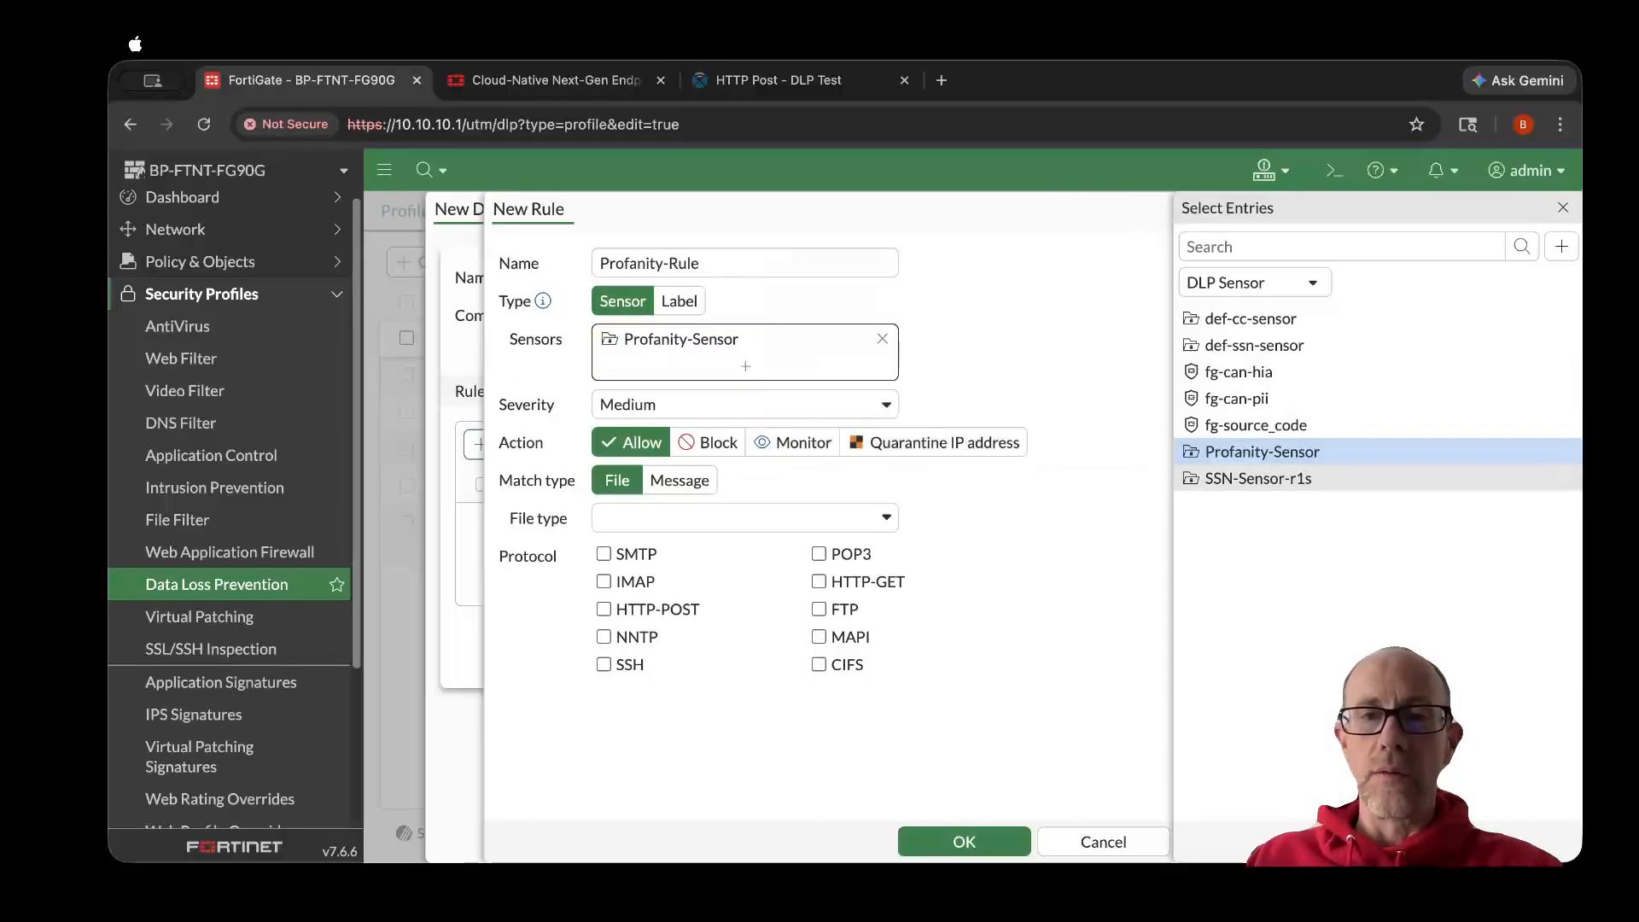
click(1376, 842)
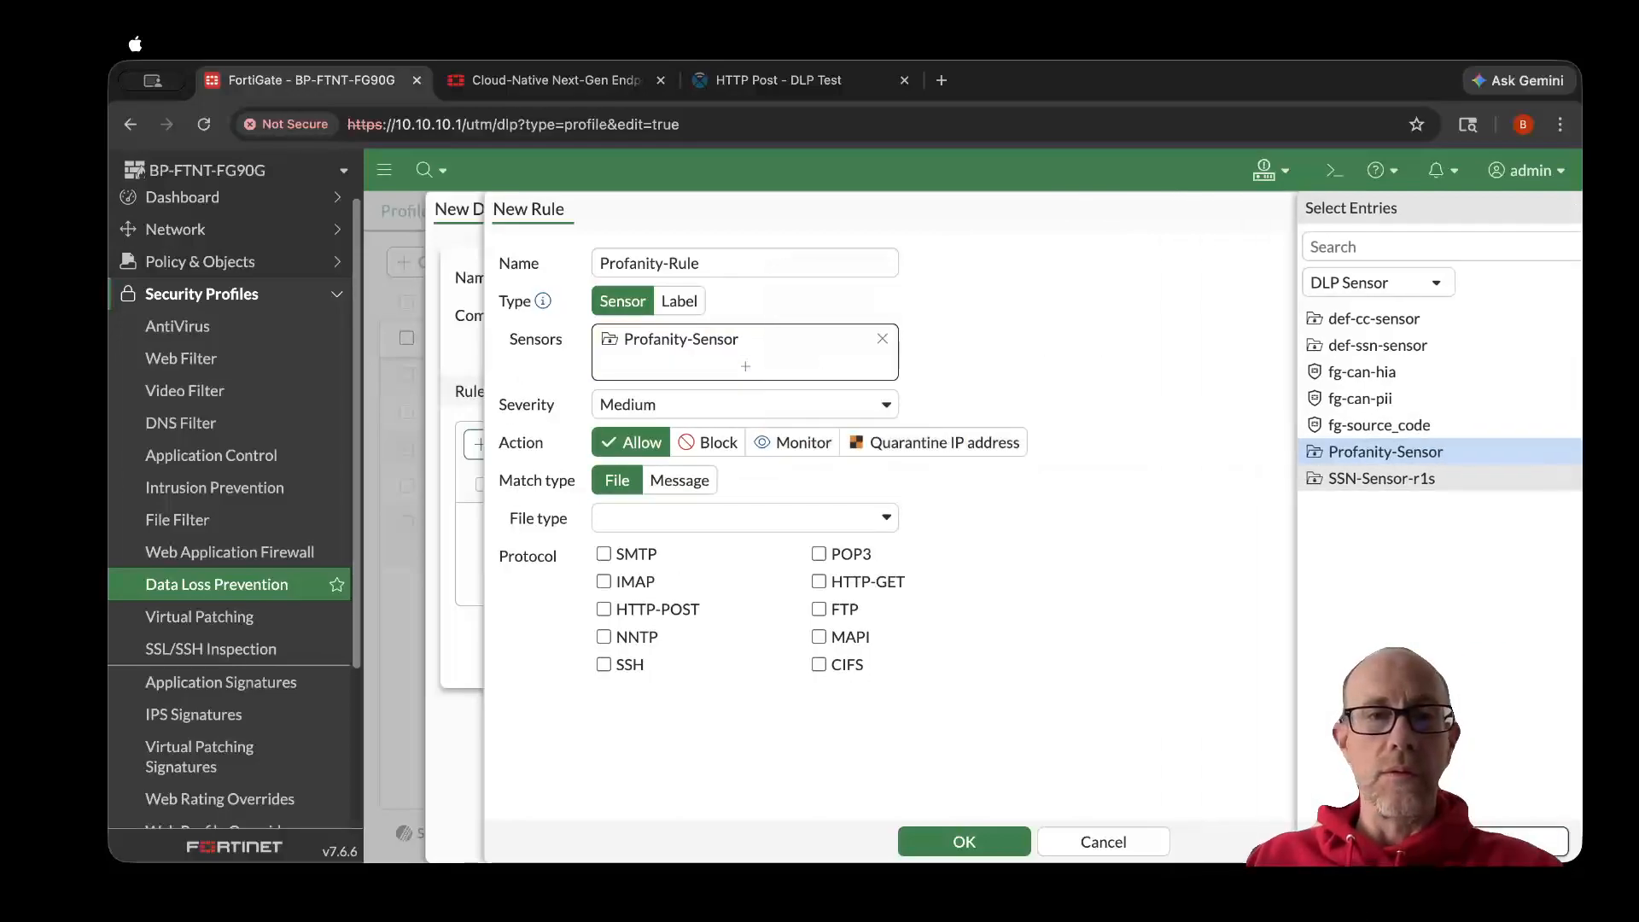
- Set the rule to block messages over HTTP-POST, and save both the rule and the DLP profile
click(707, 444)
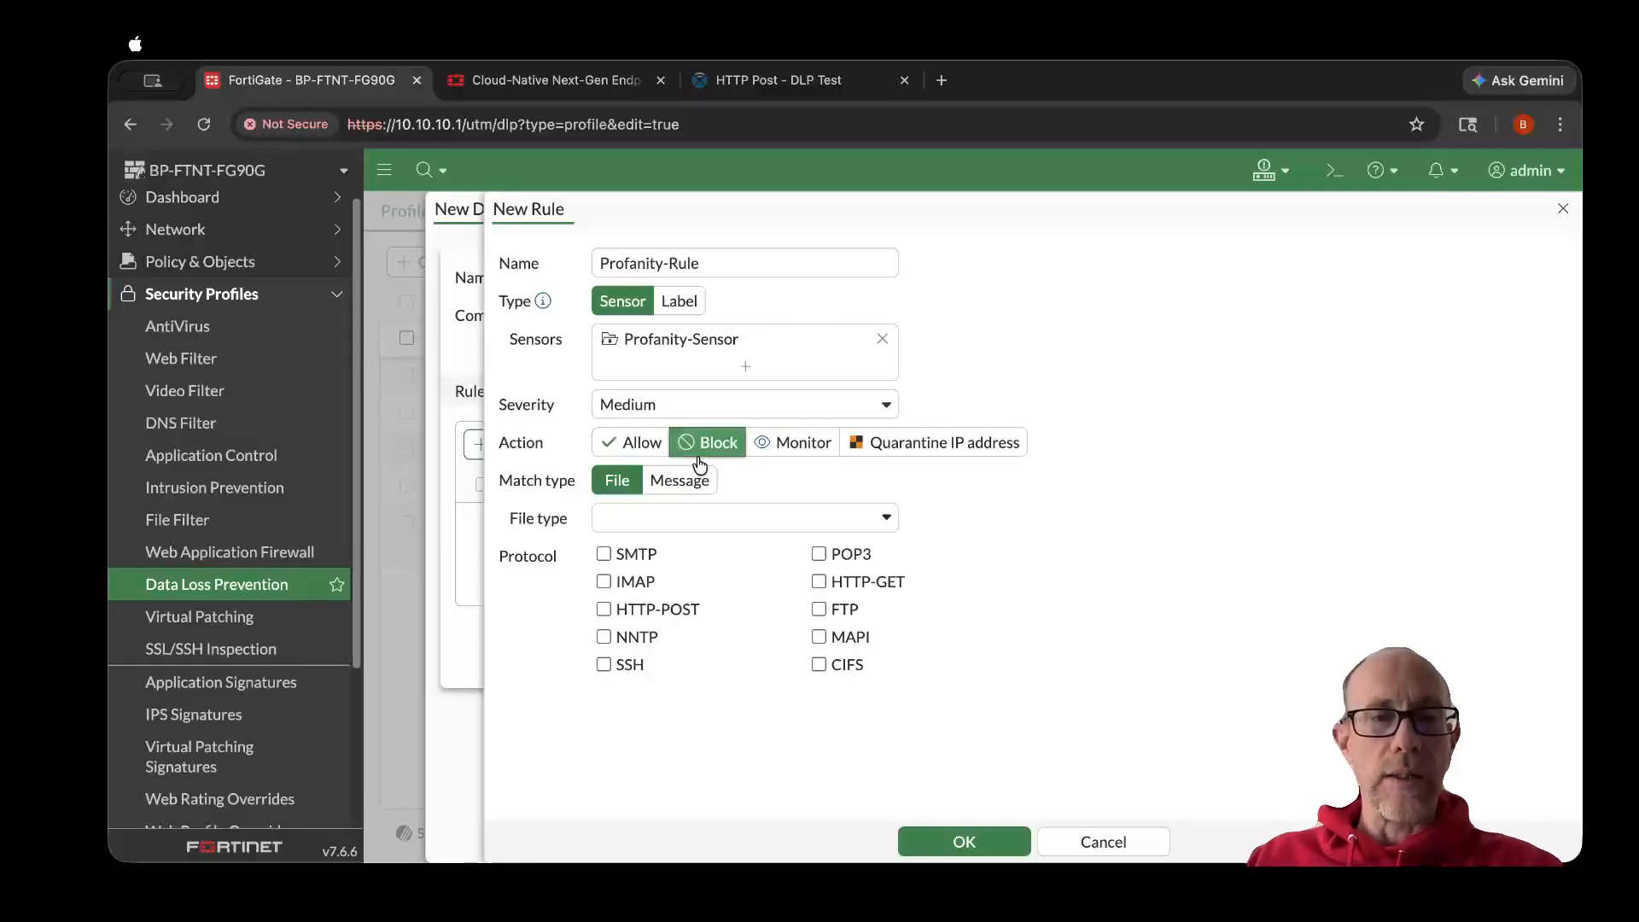
click(690, 482)
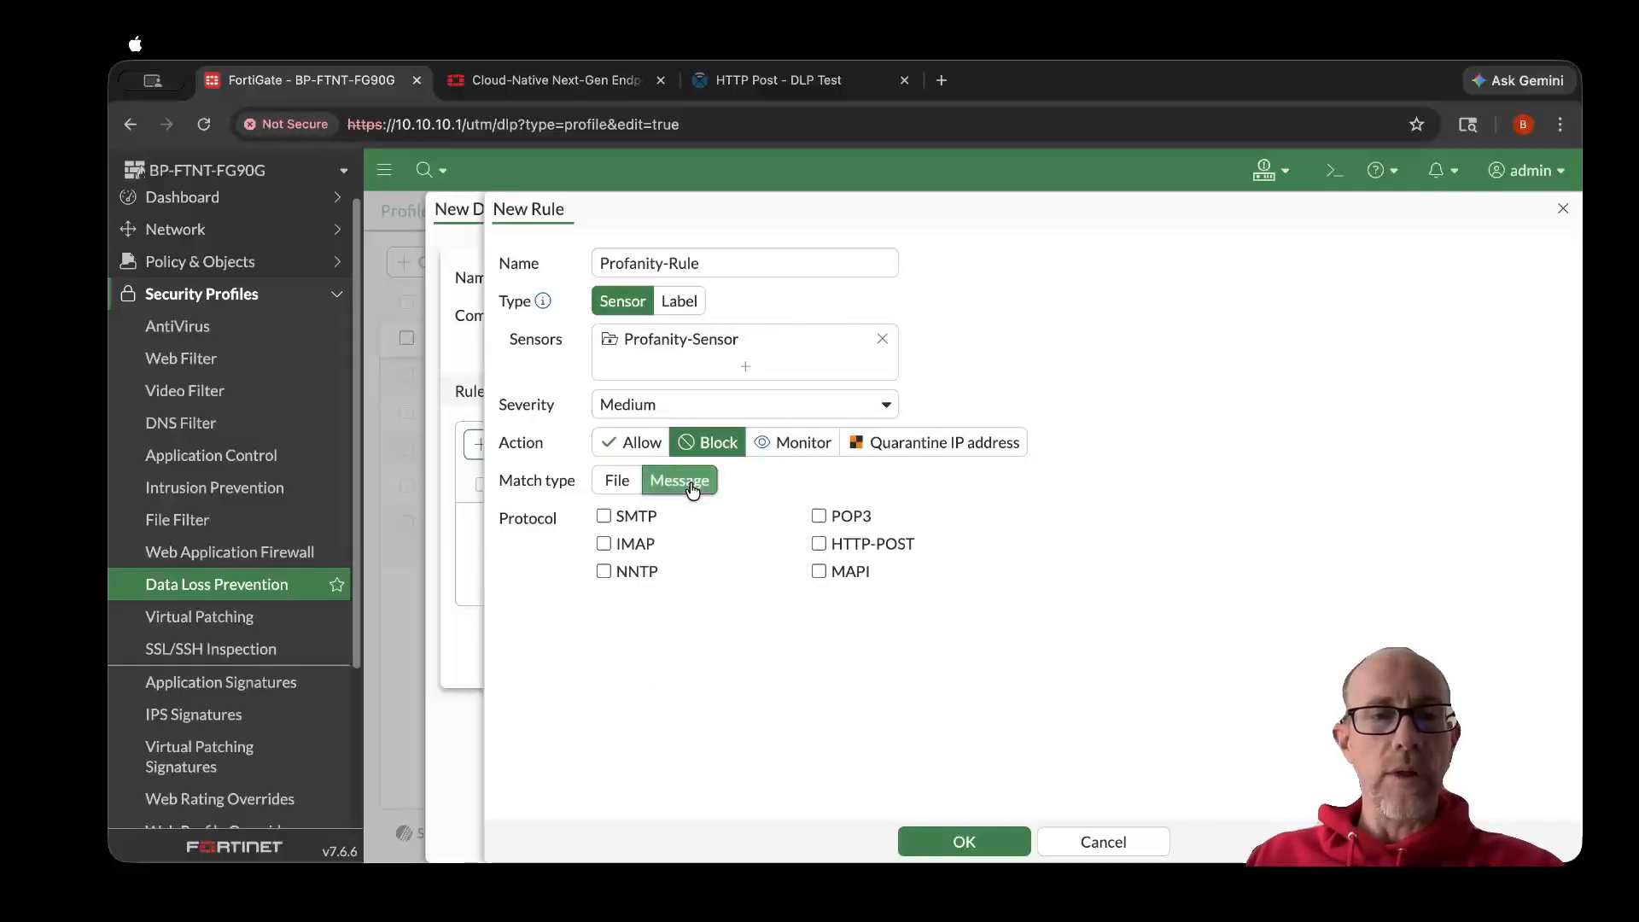
click(821, 545)
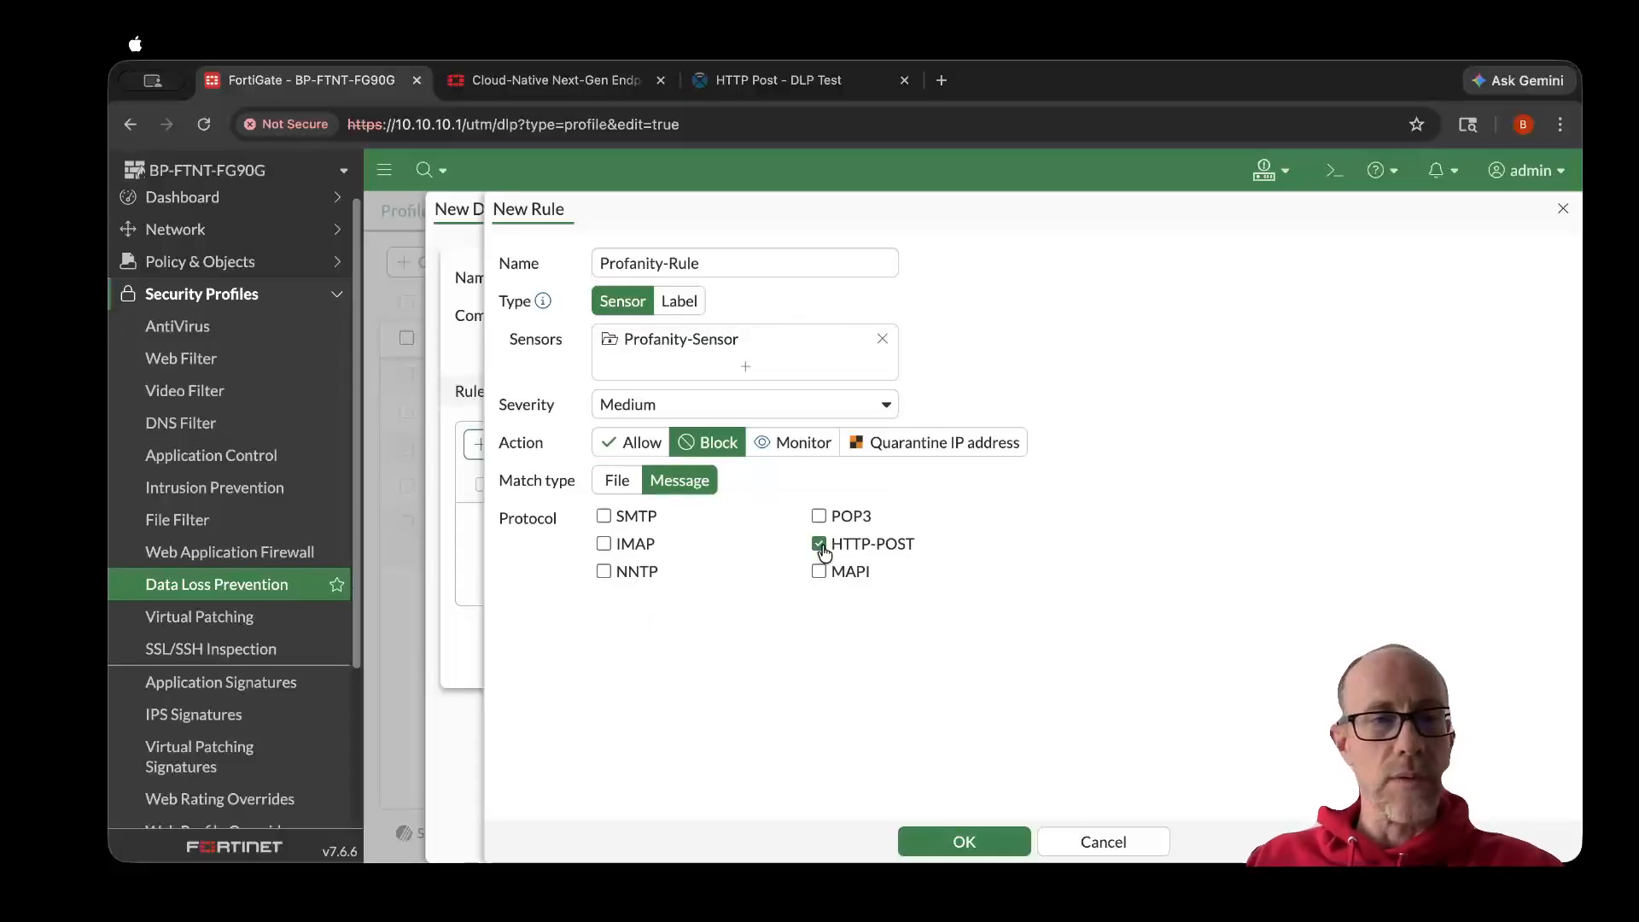
click(967, 840)
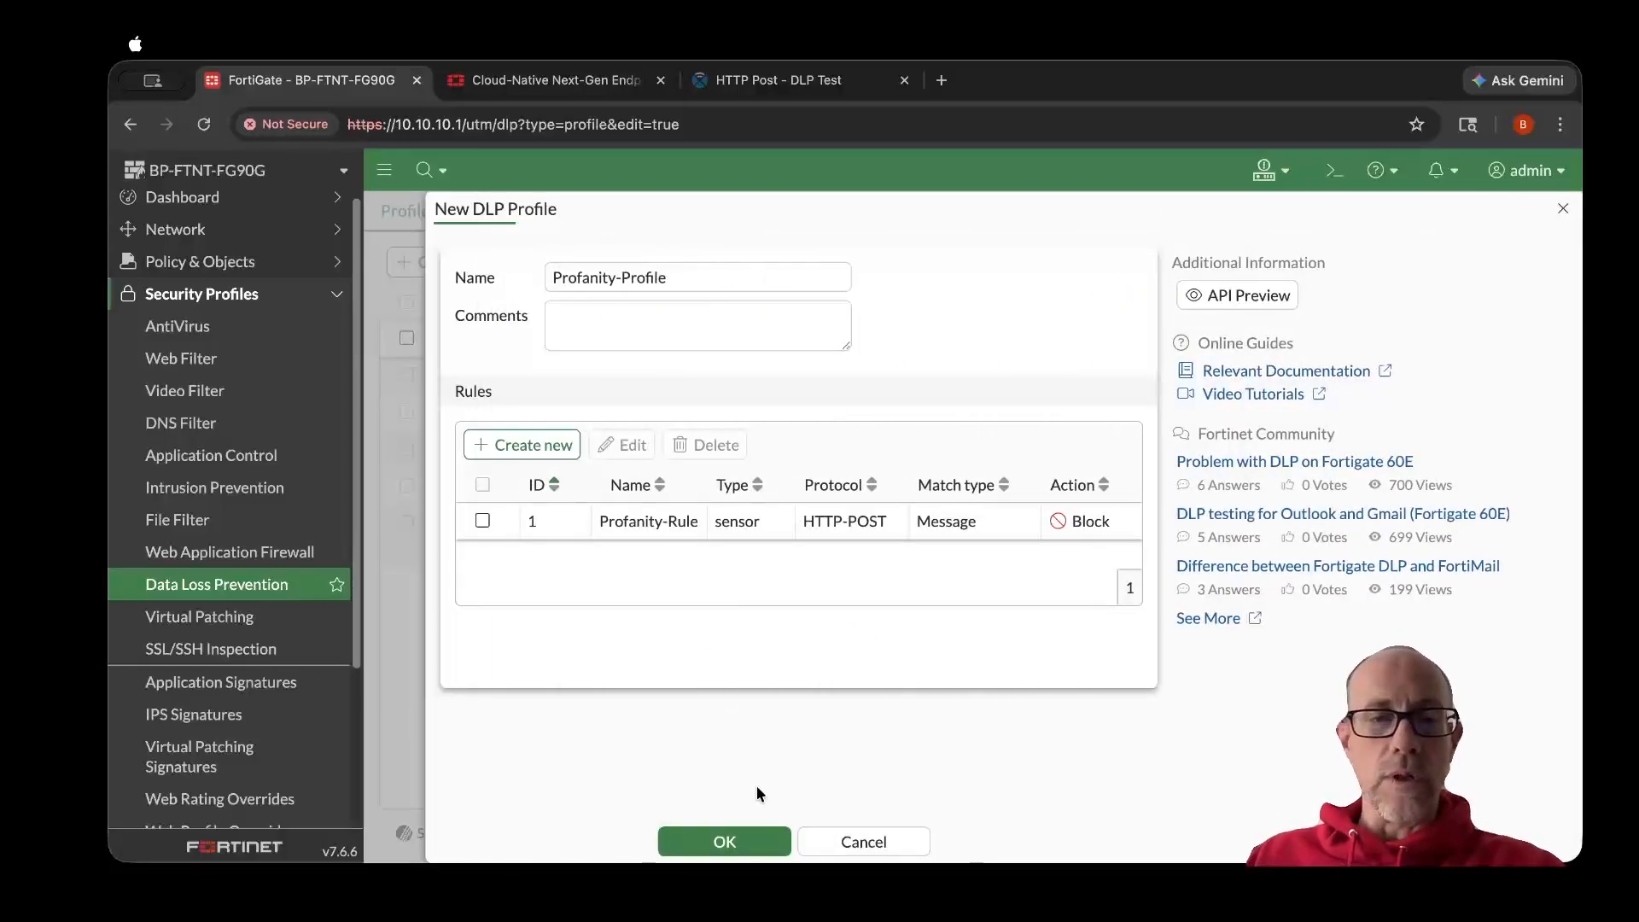
click(735, 841)
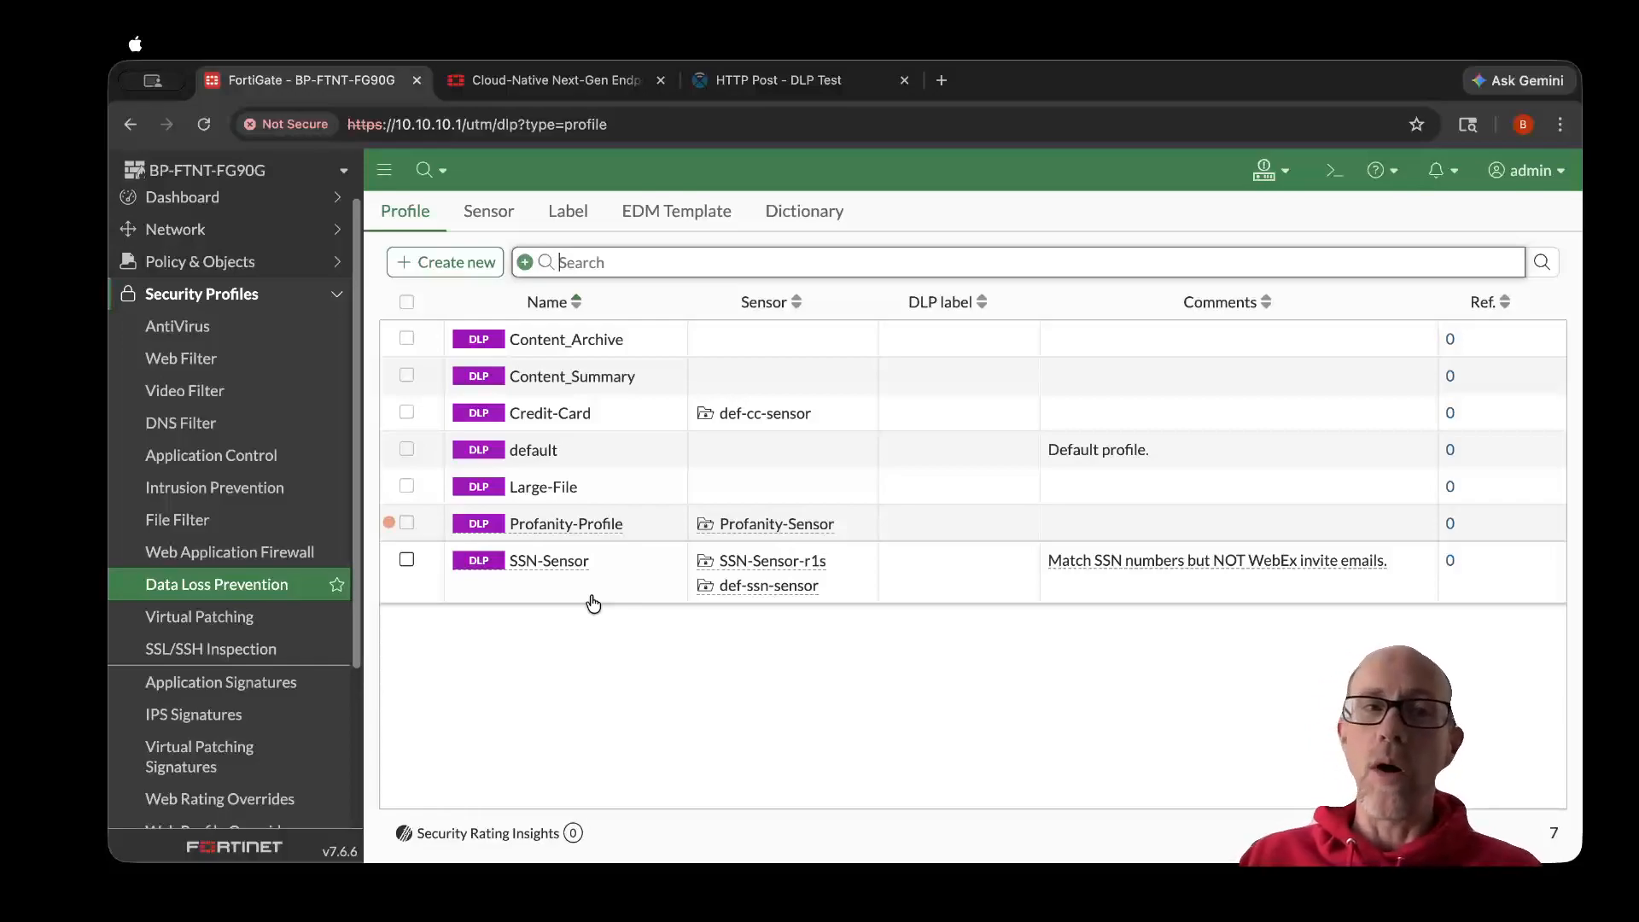
- Open the Outbound-Internal firewall policy for editing
click(250, 263)
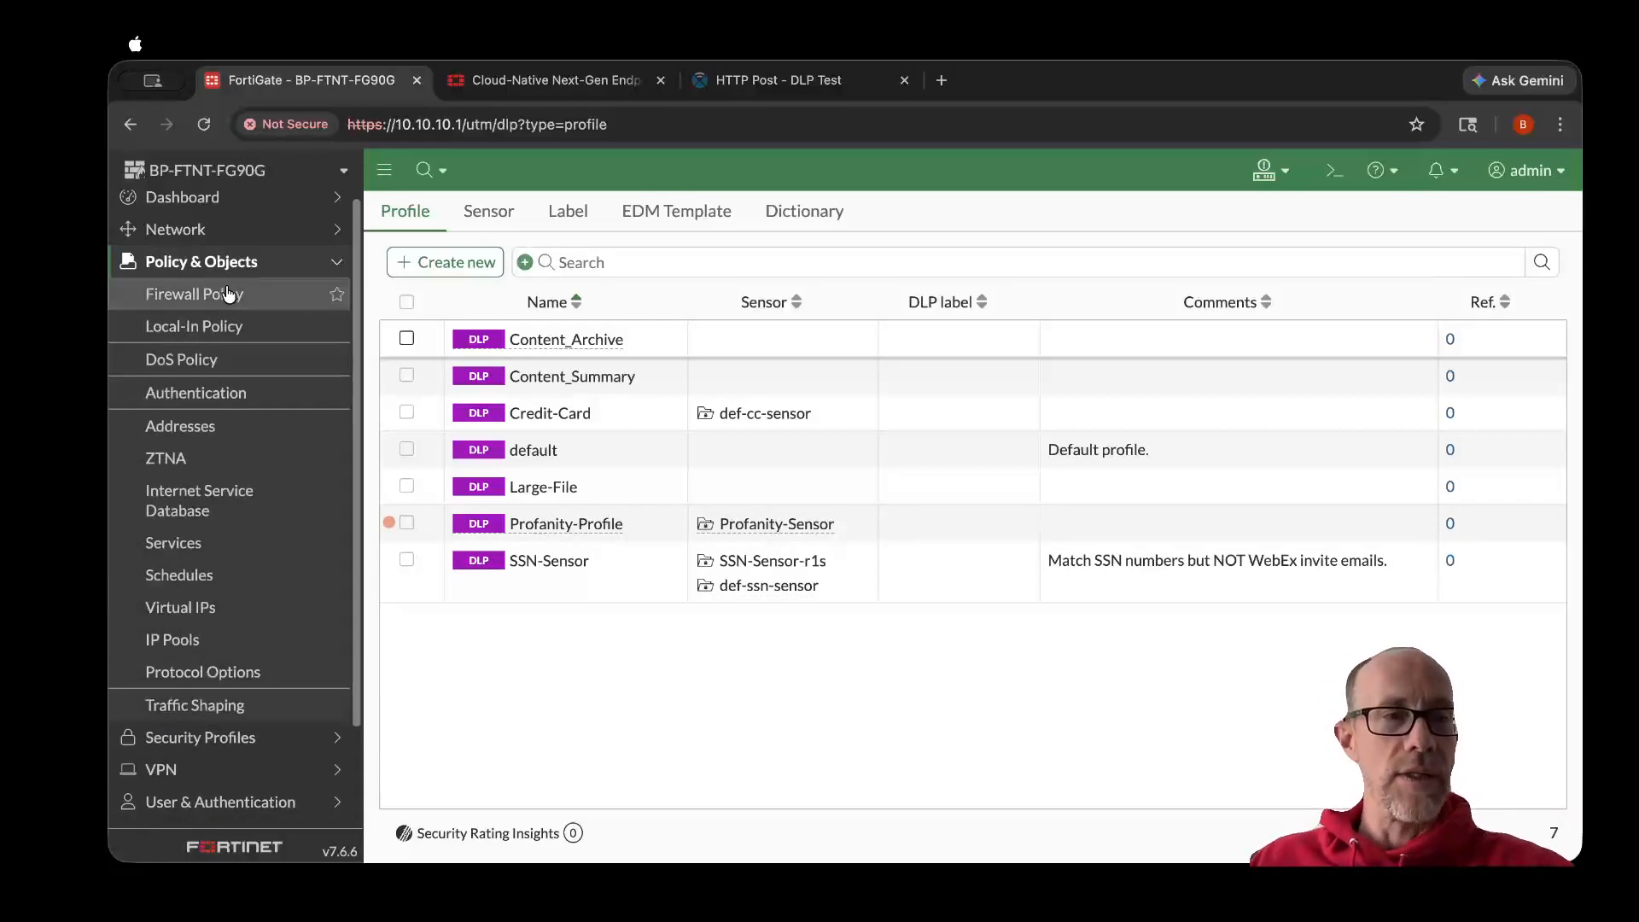
click(228, 296)
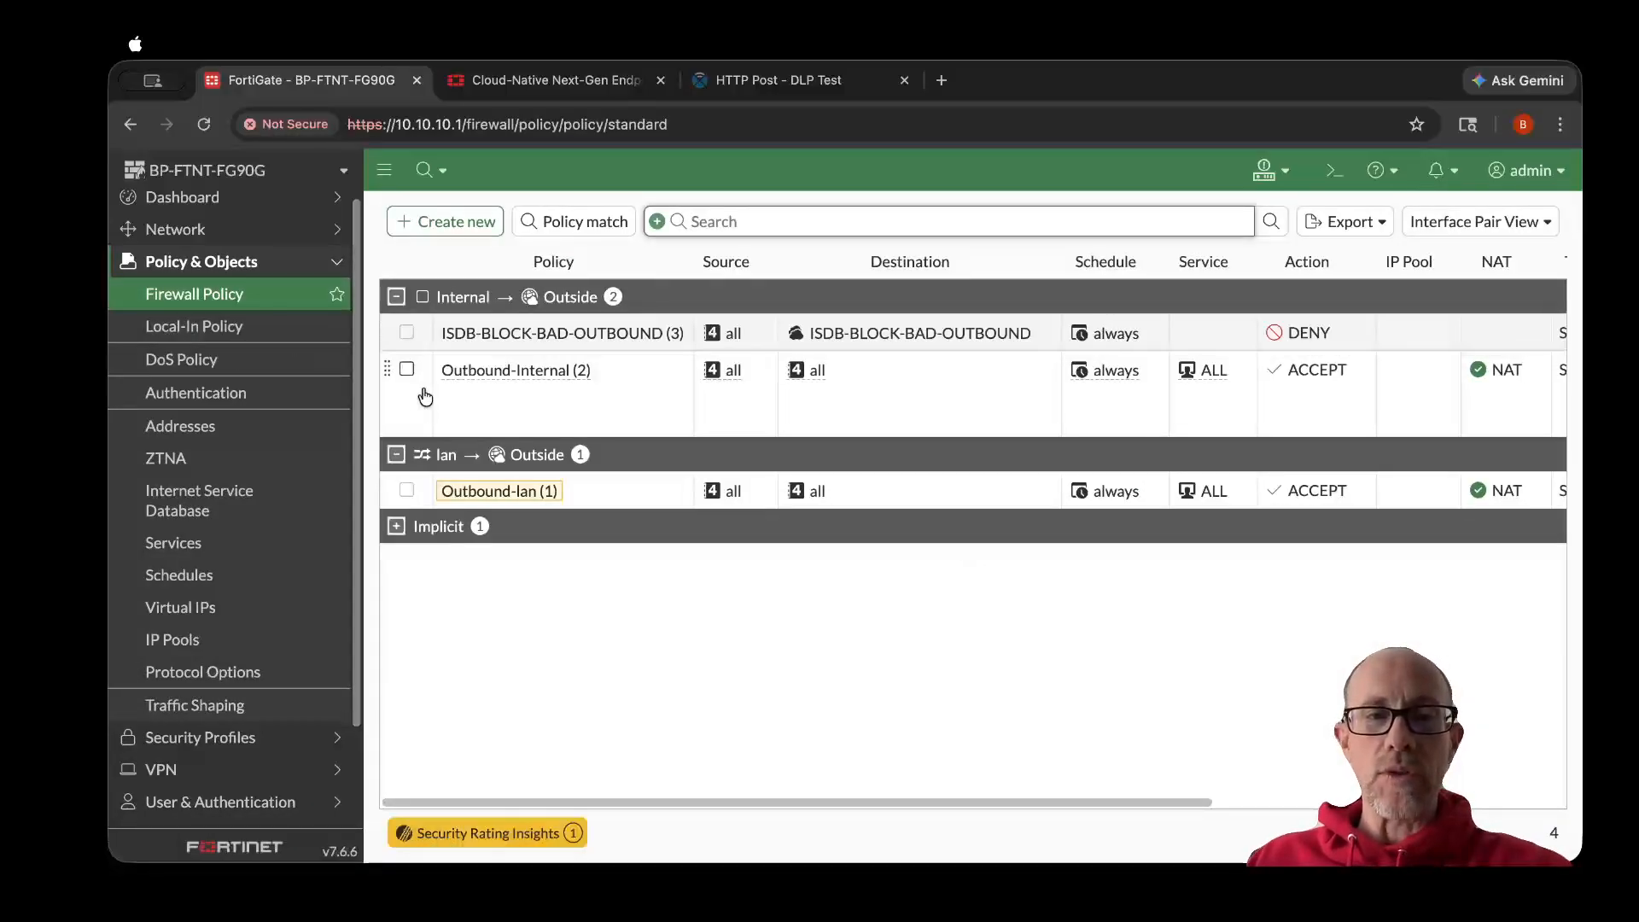
click(519, 412)
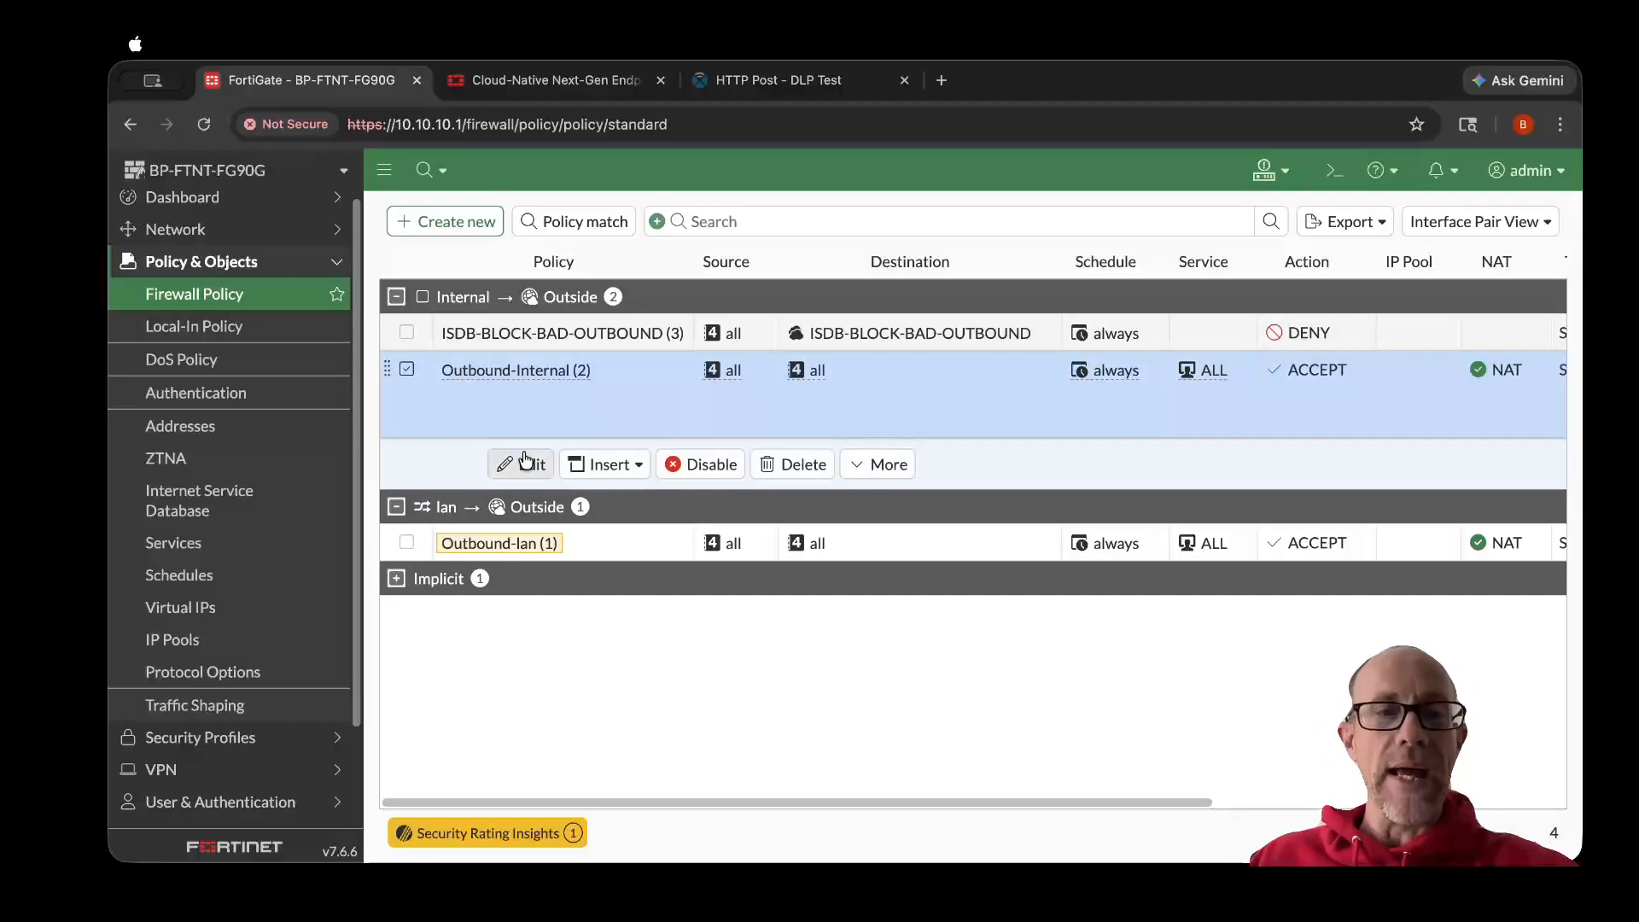
click(527, 469)
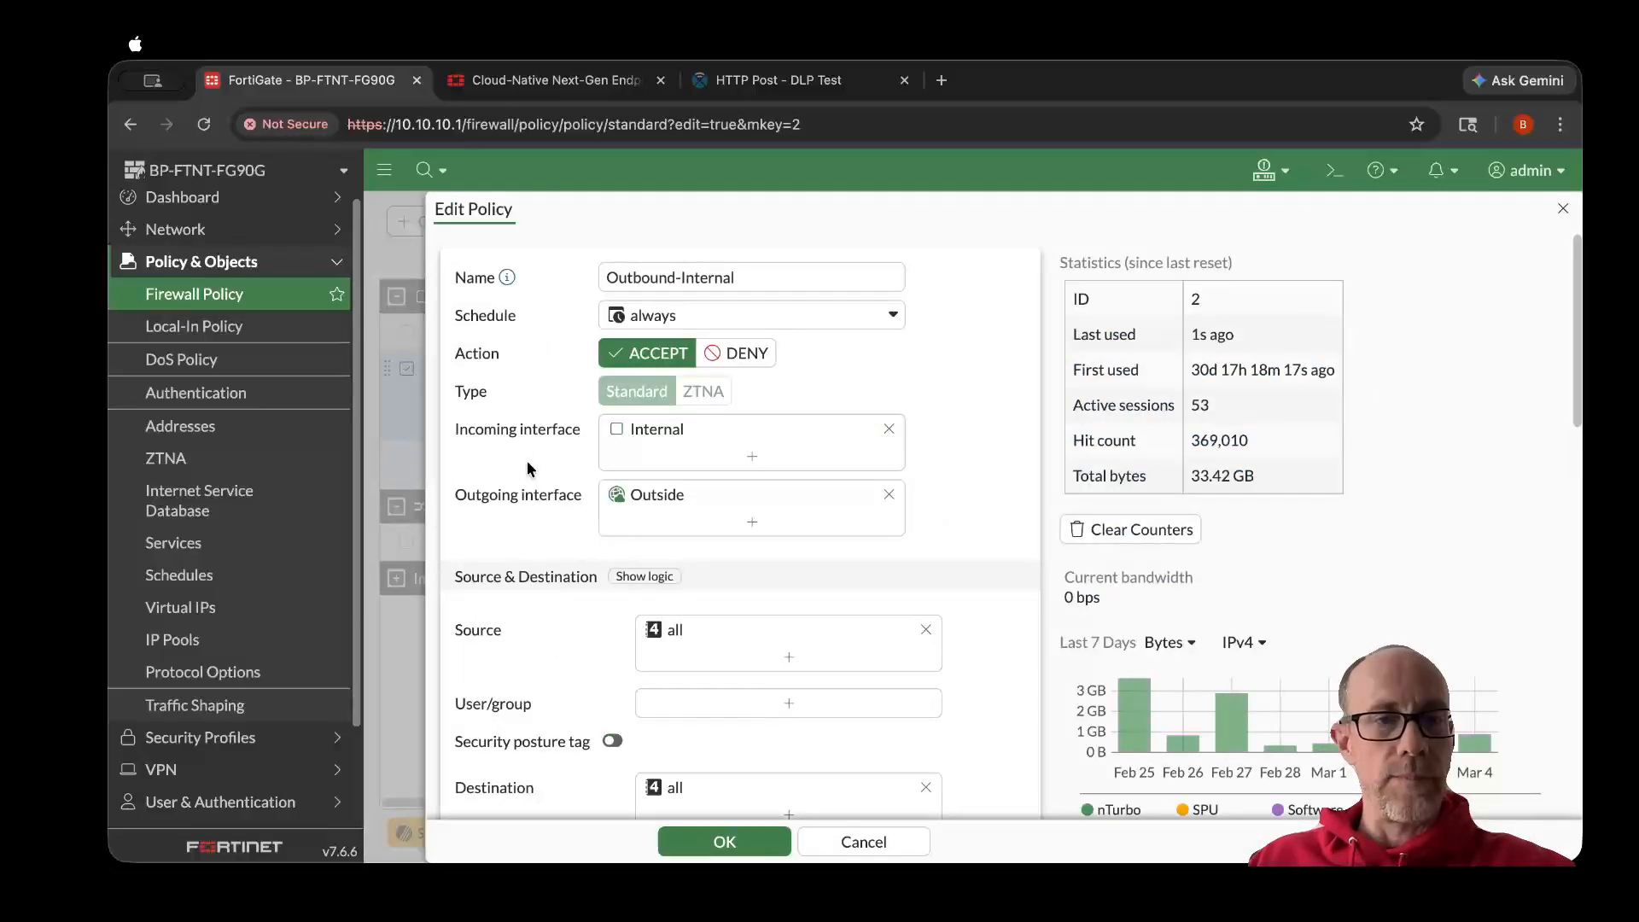
- Enable DLP in the policy's security profiles and select Profanity-Profile
scroll(527, 468, down, 5)
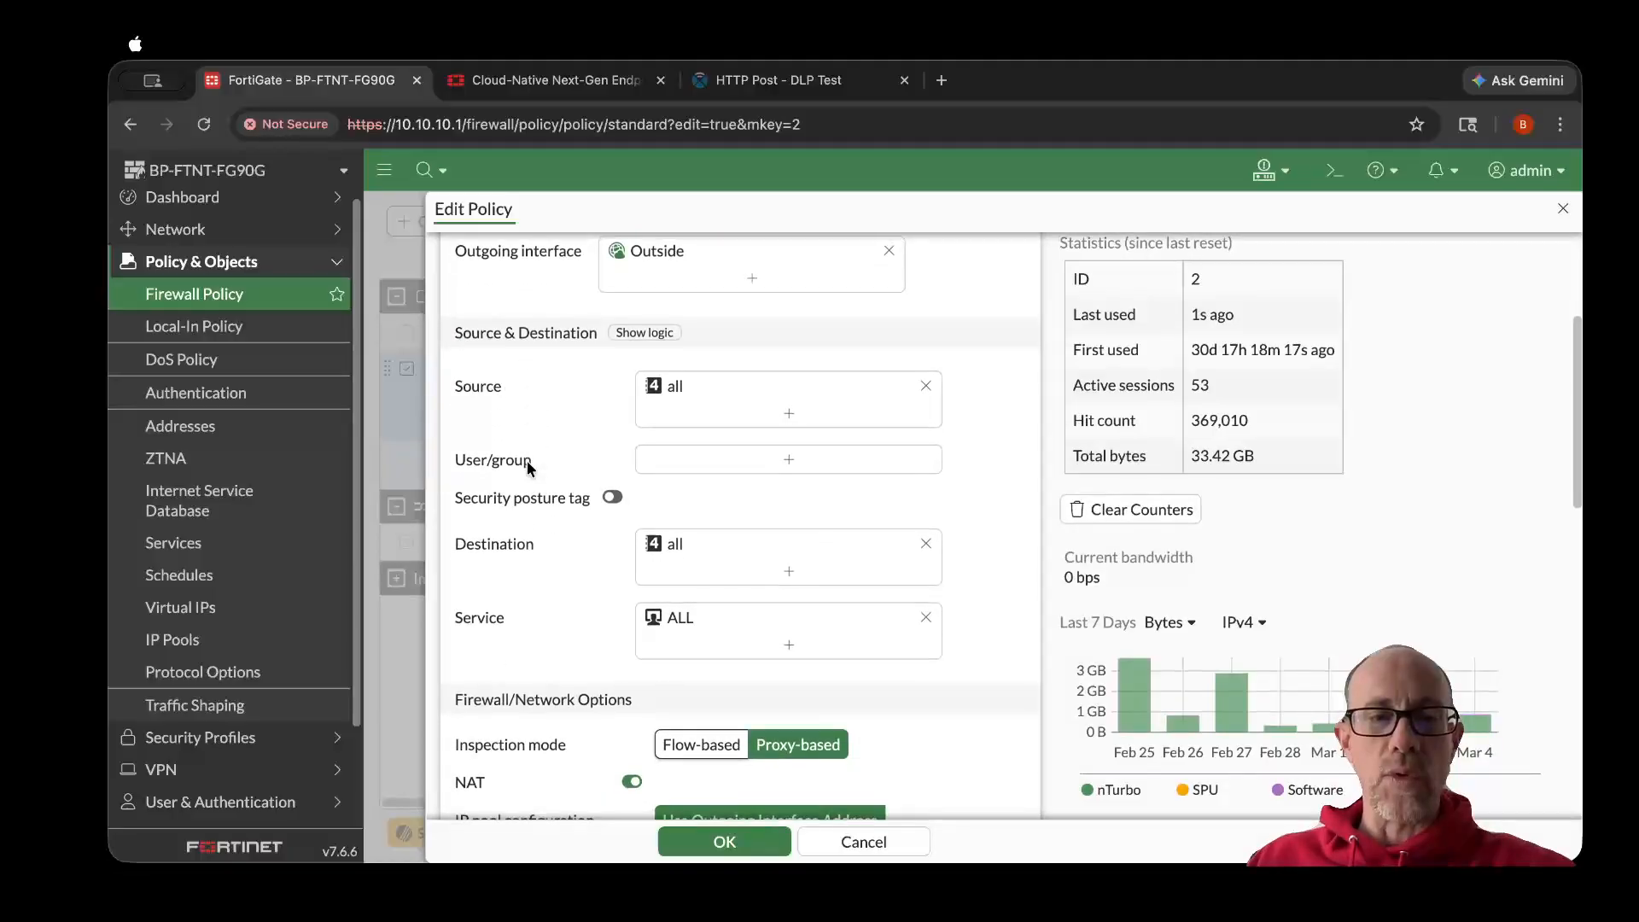
scroll(527, 468, down, 4)
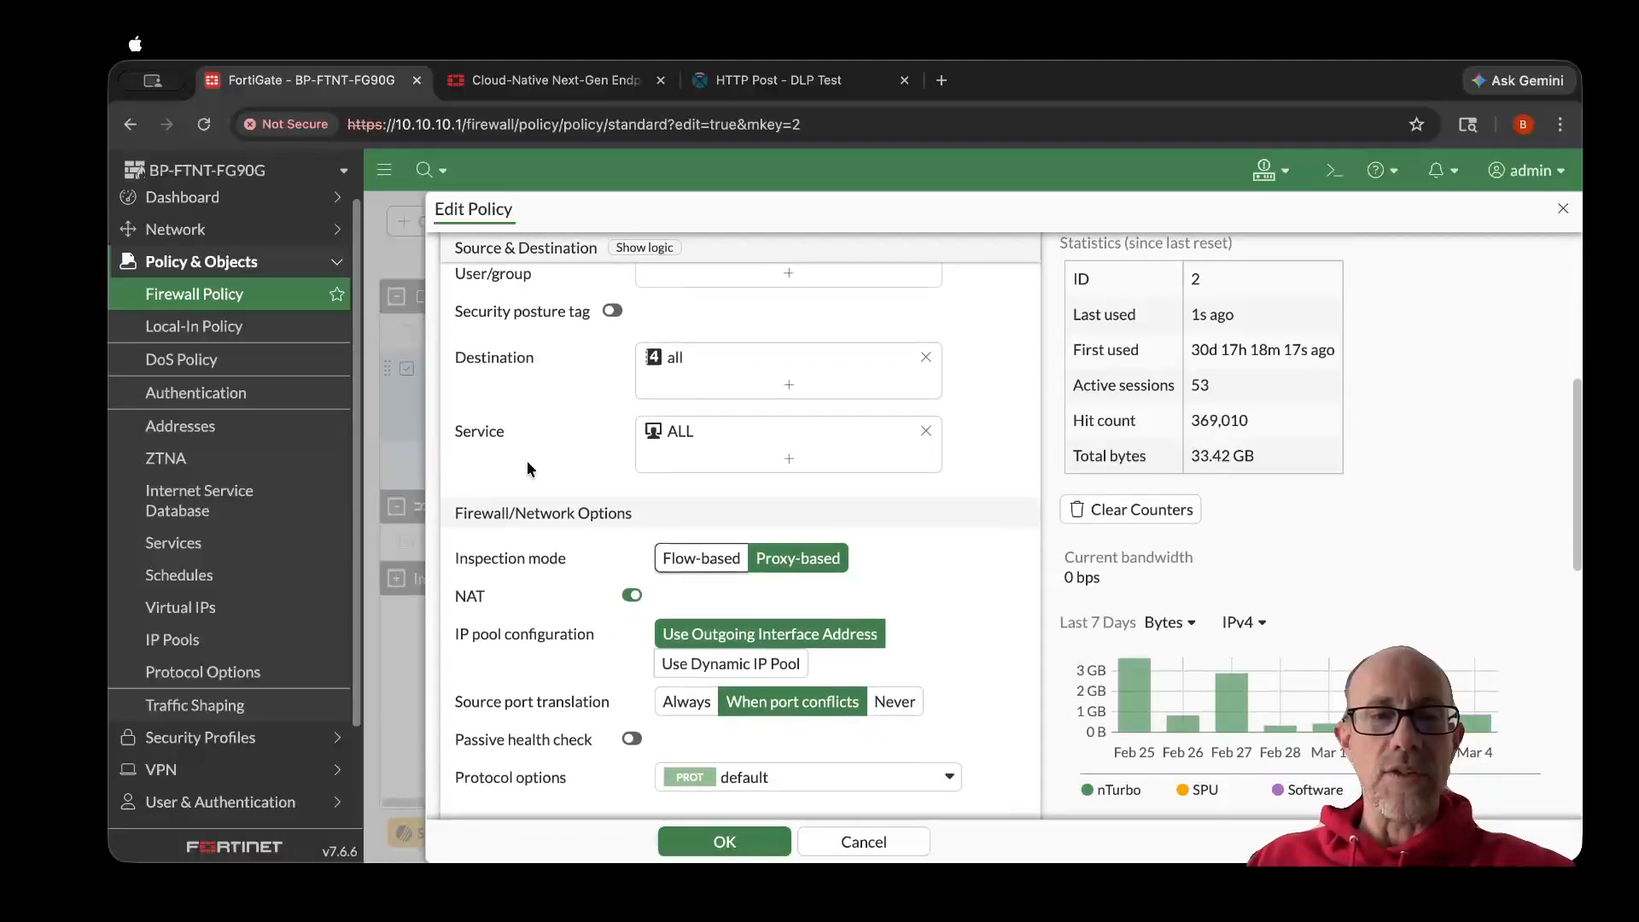
scroll(526, 468, down, 5)
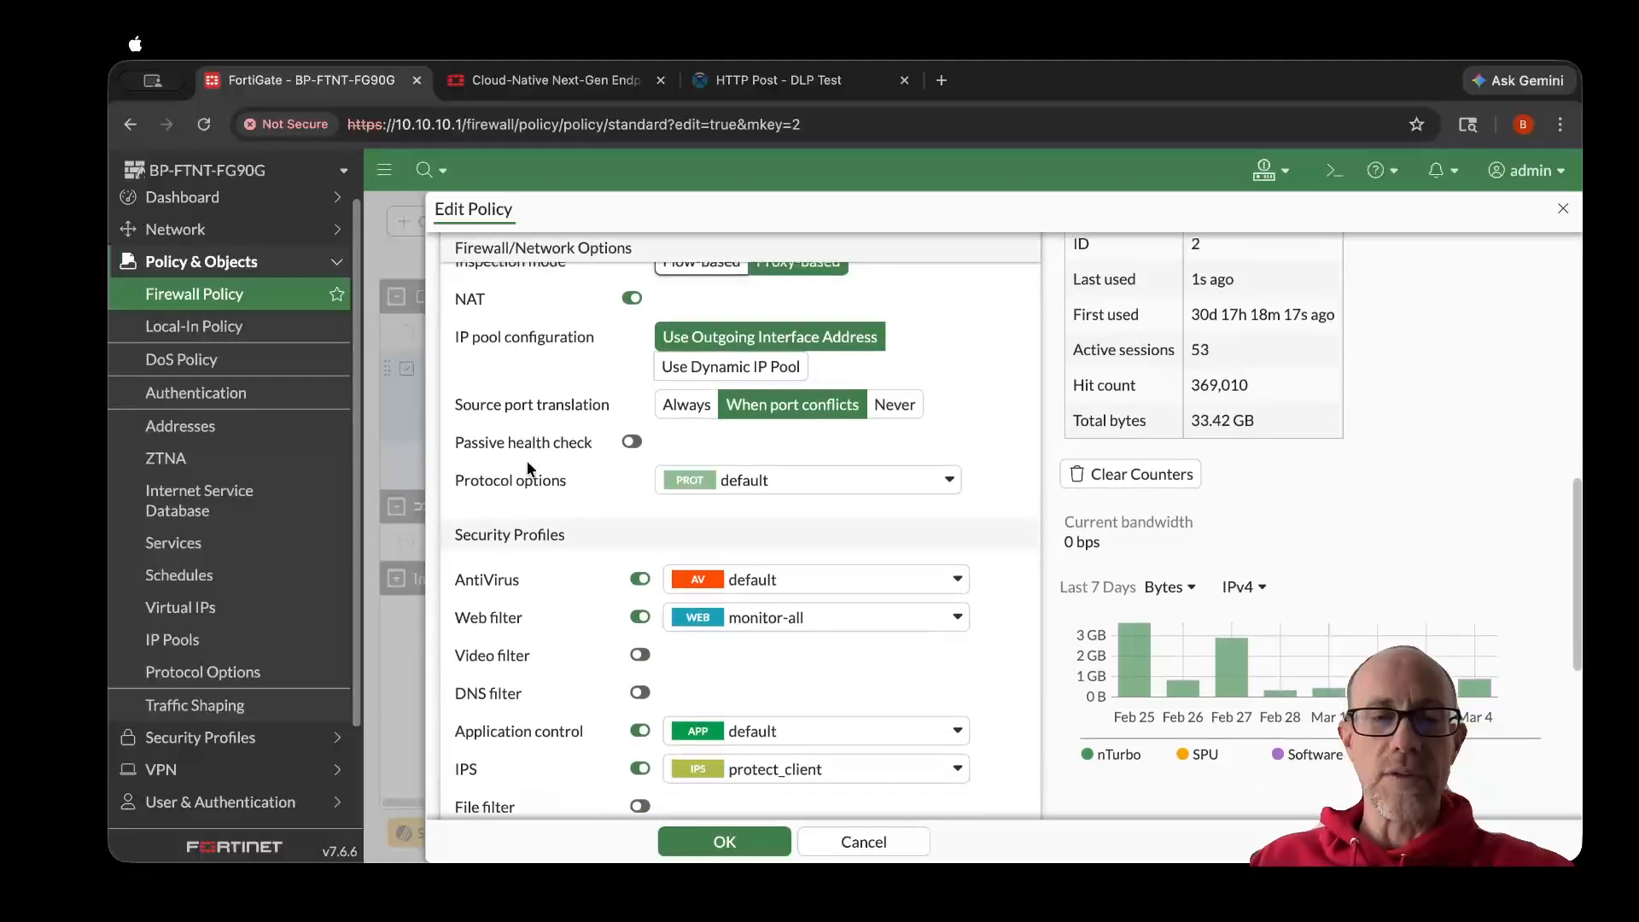
scroll(526, 465, down, 5)
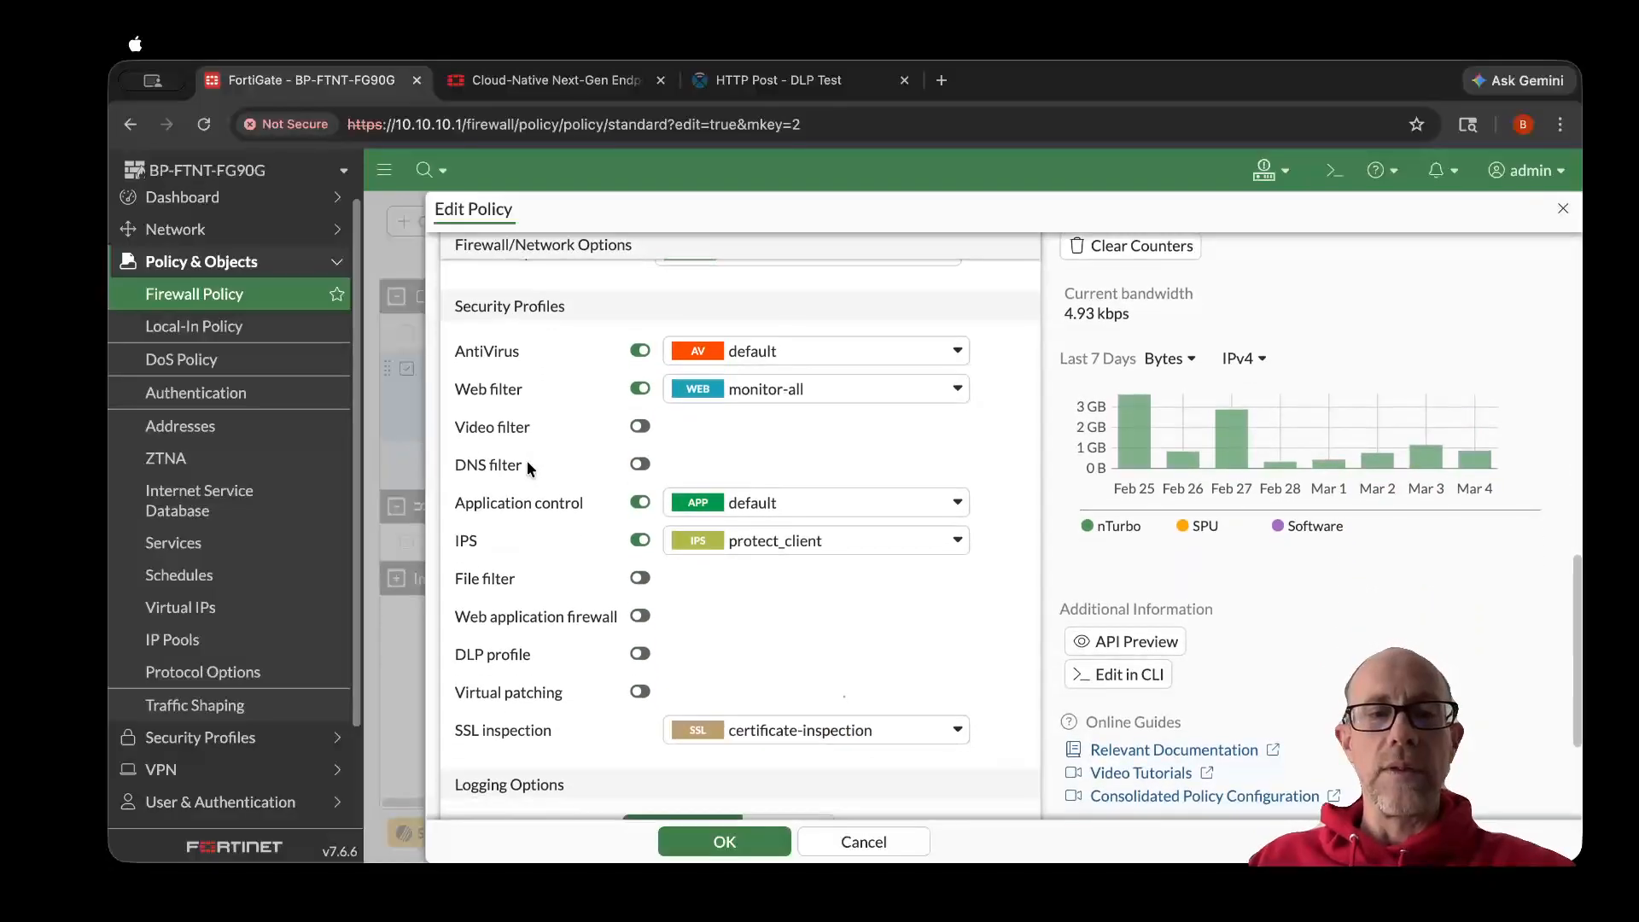
scroll(526, 459, down, 1)
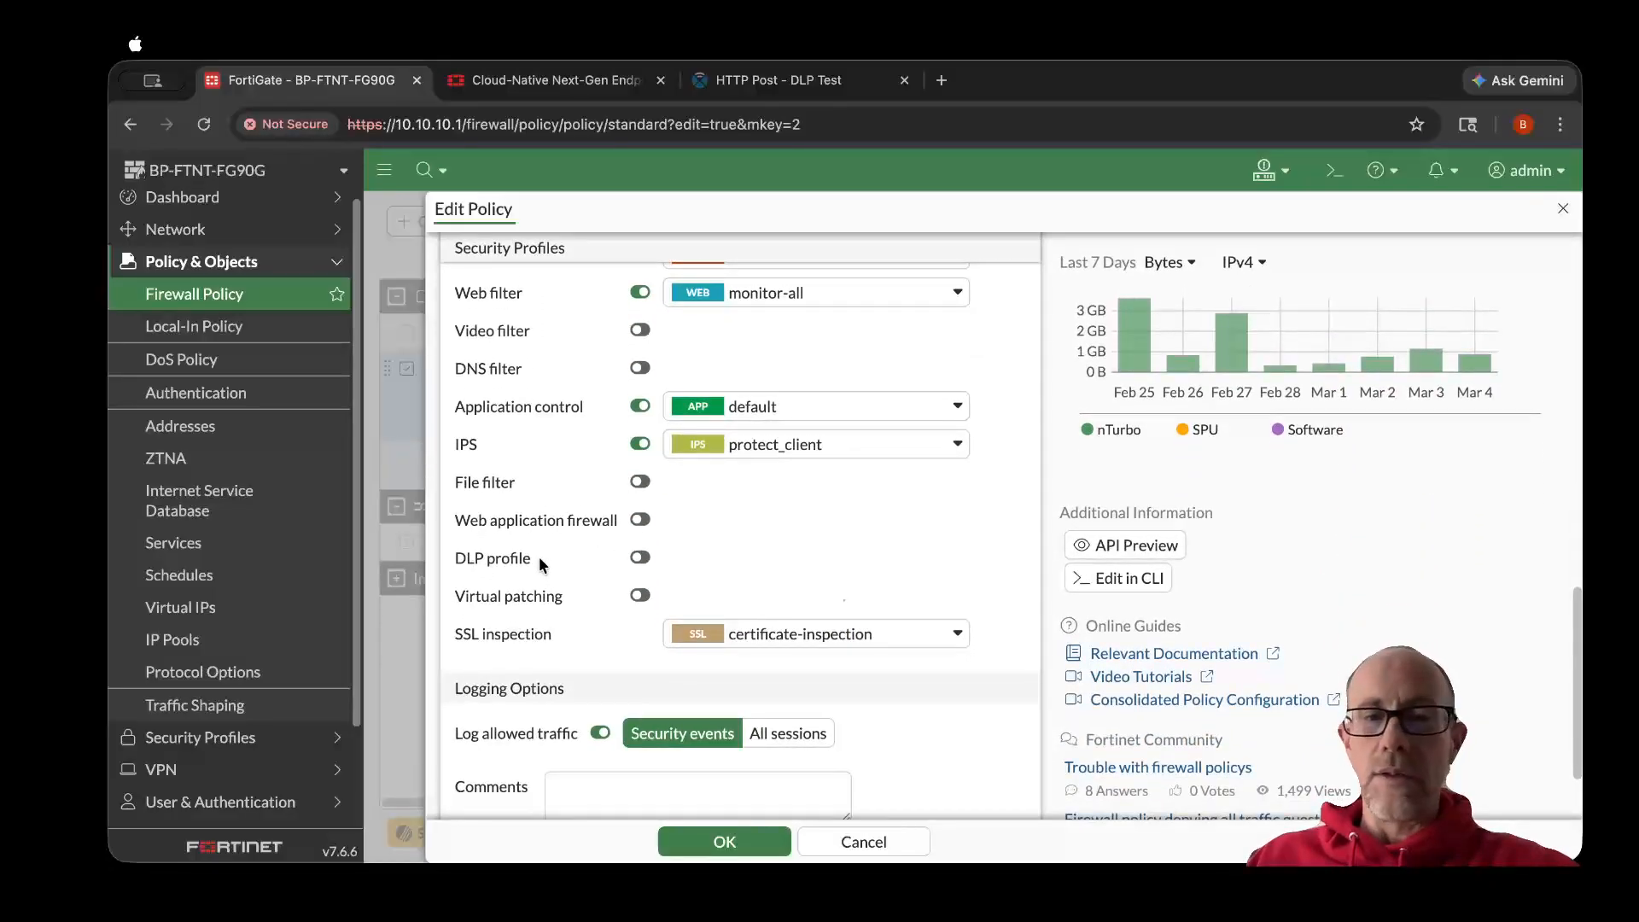
click(640, 559)
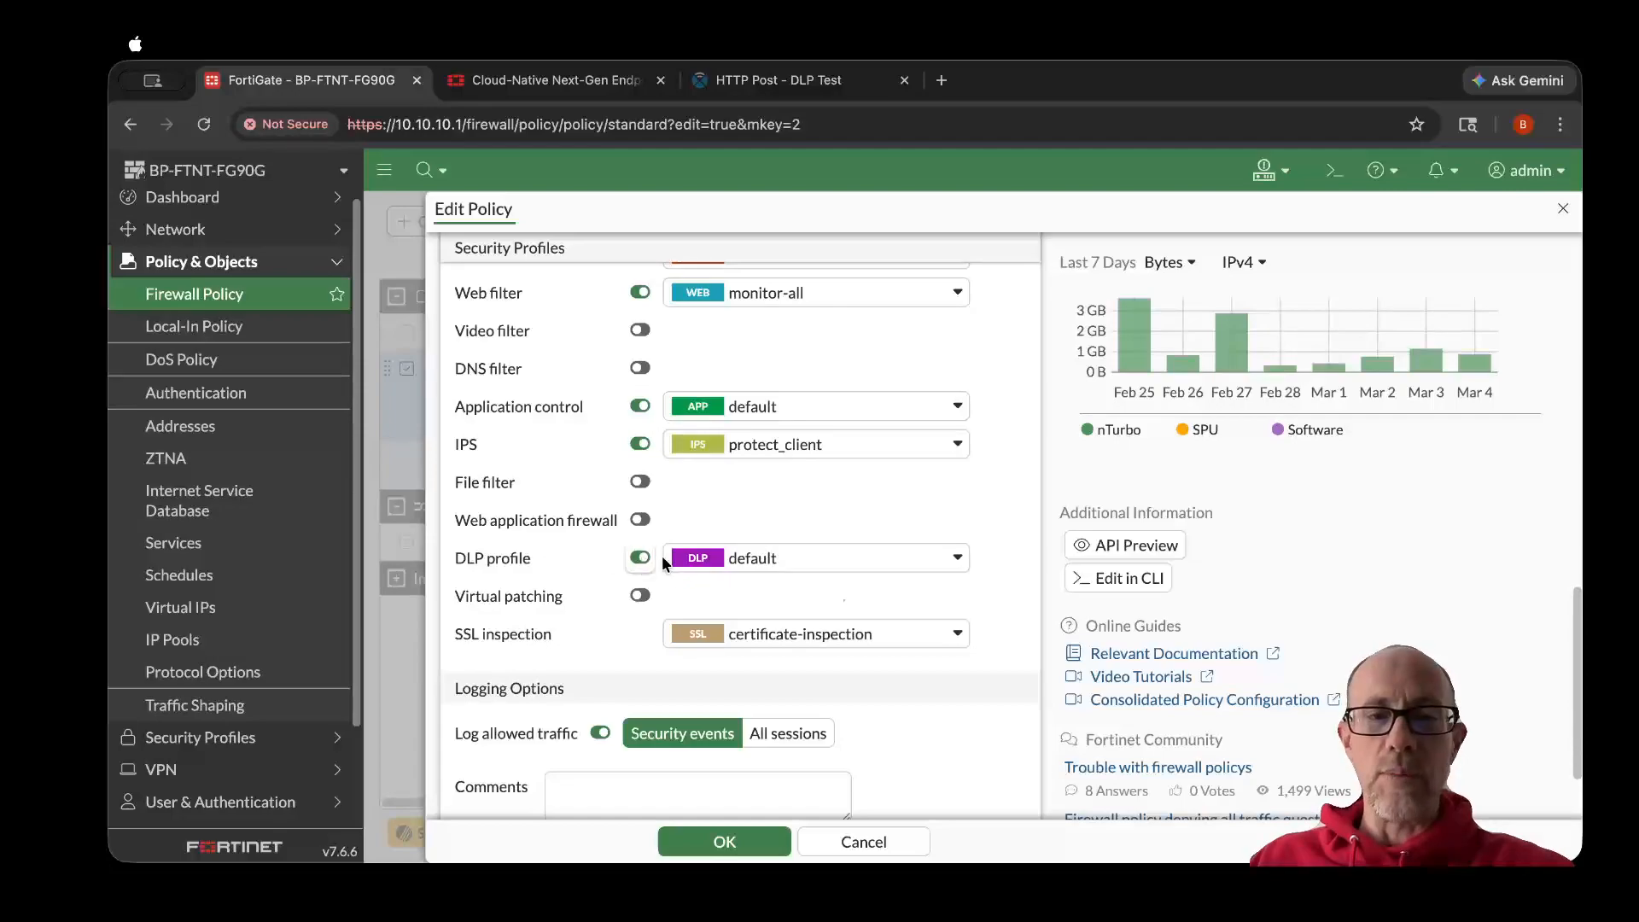
click(719, 563)
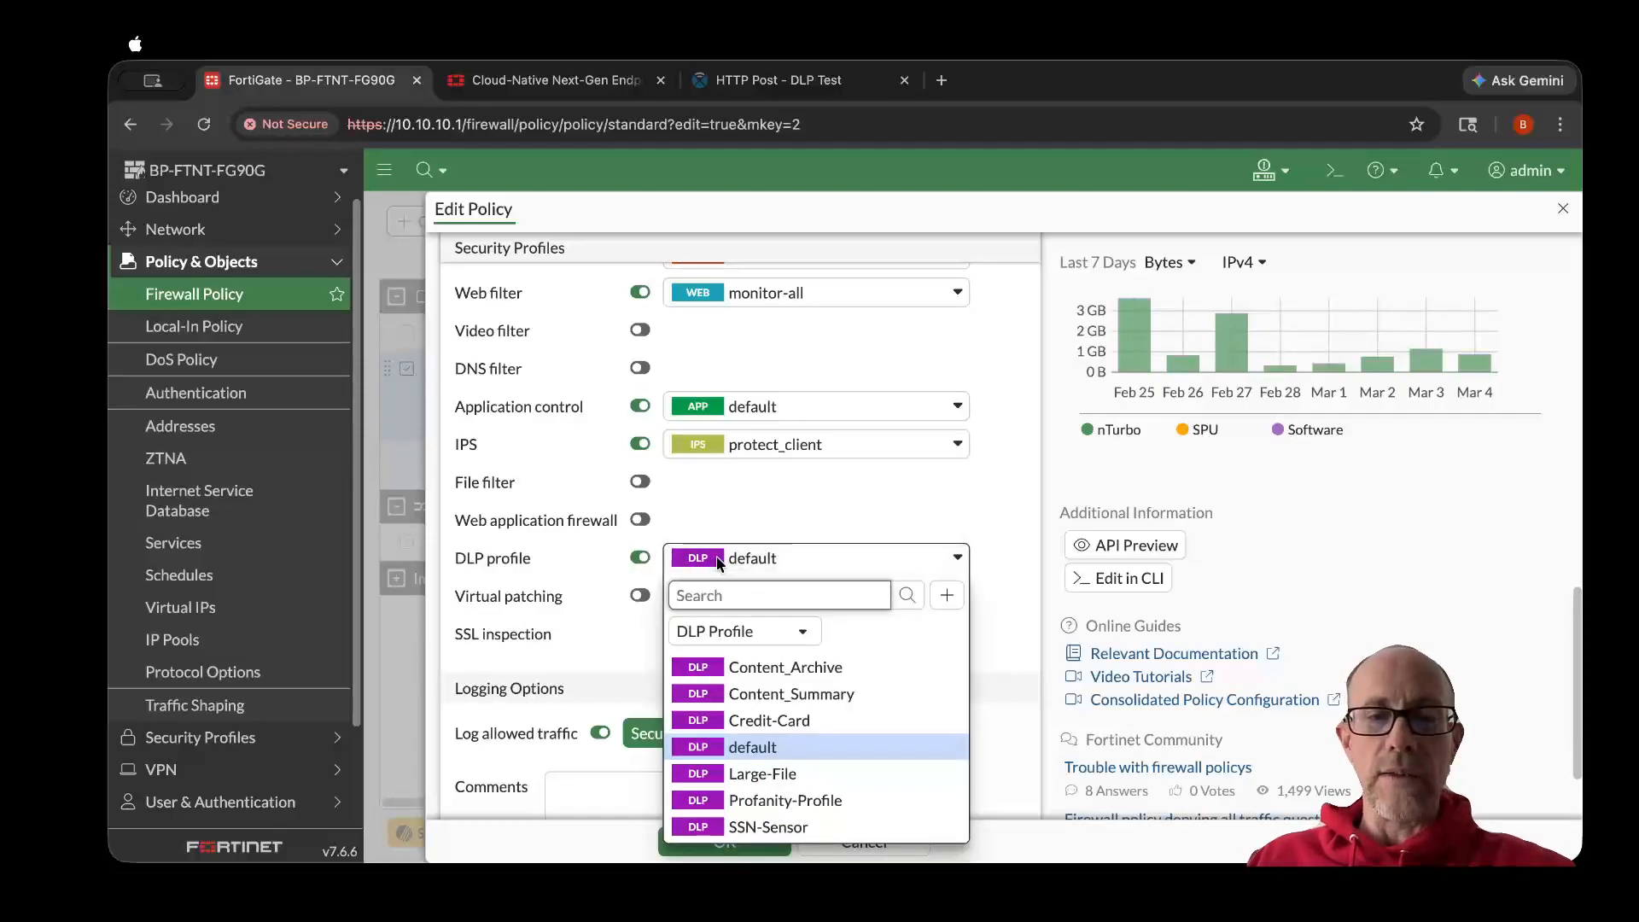
click(748, 800)
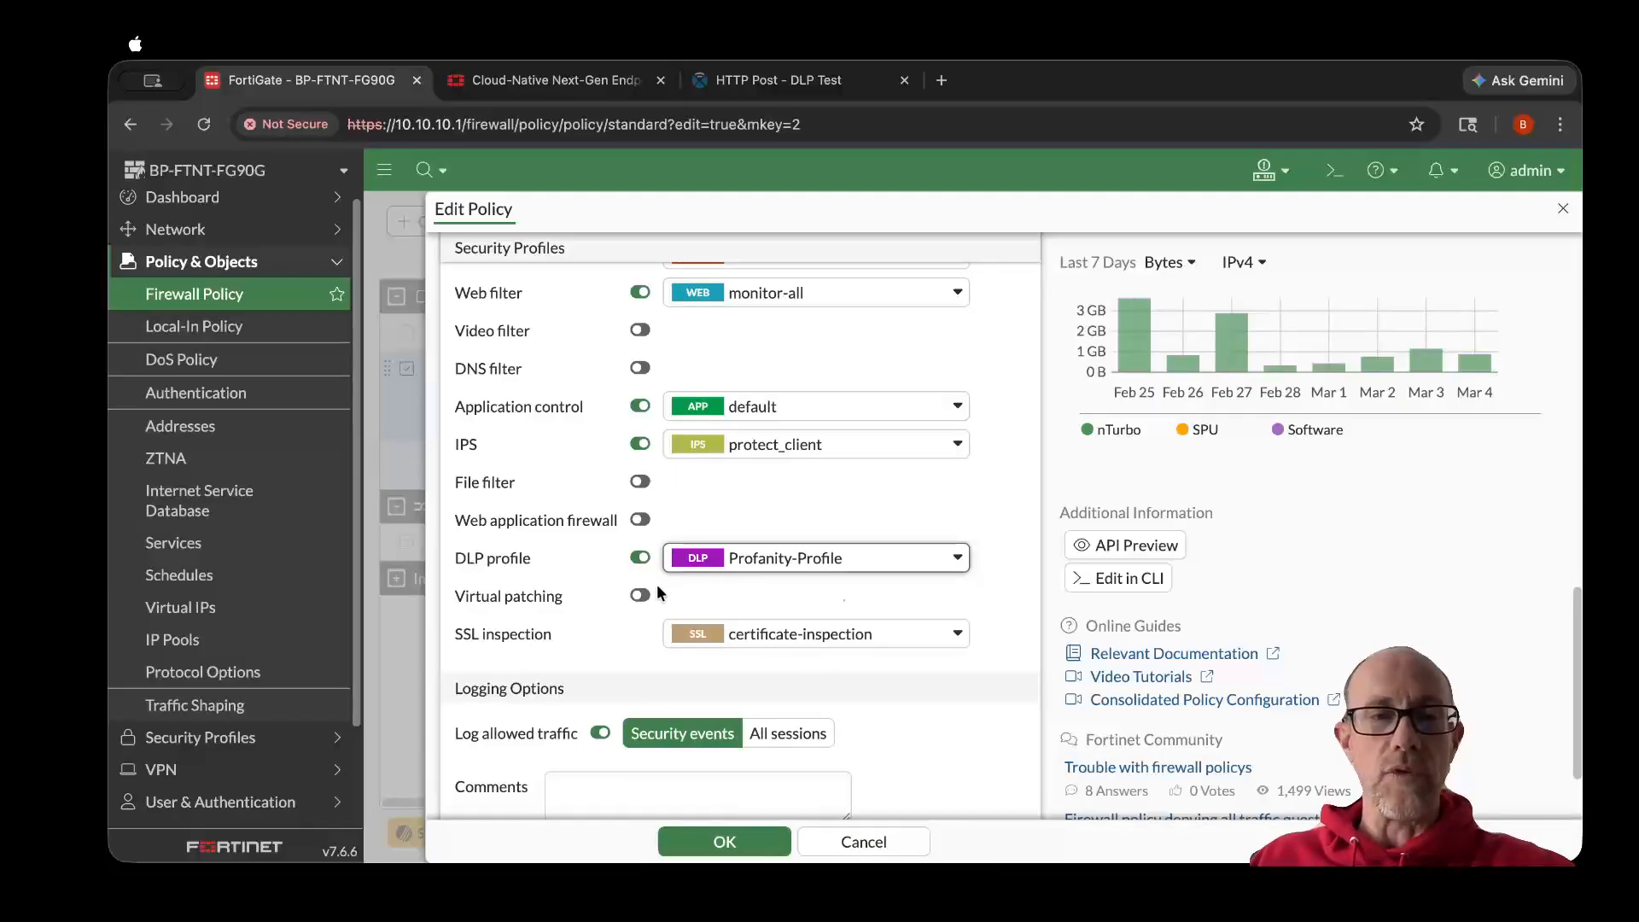
- Check the policy's inspection mode and security profile settings, and save the policy
scroll(504, 566, up, 5)
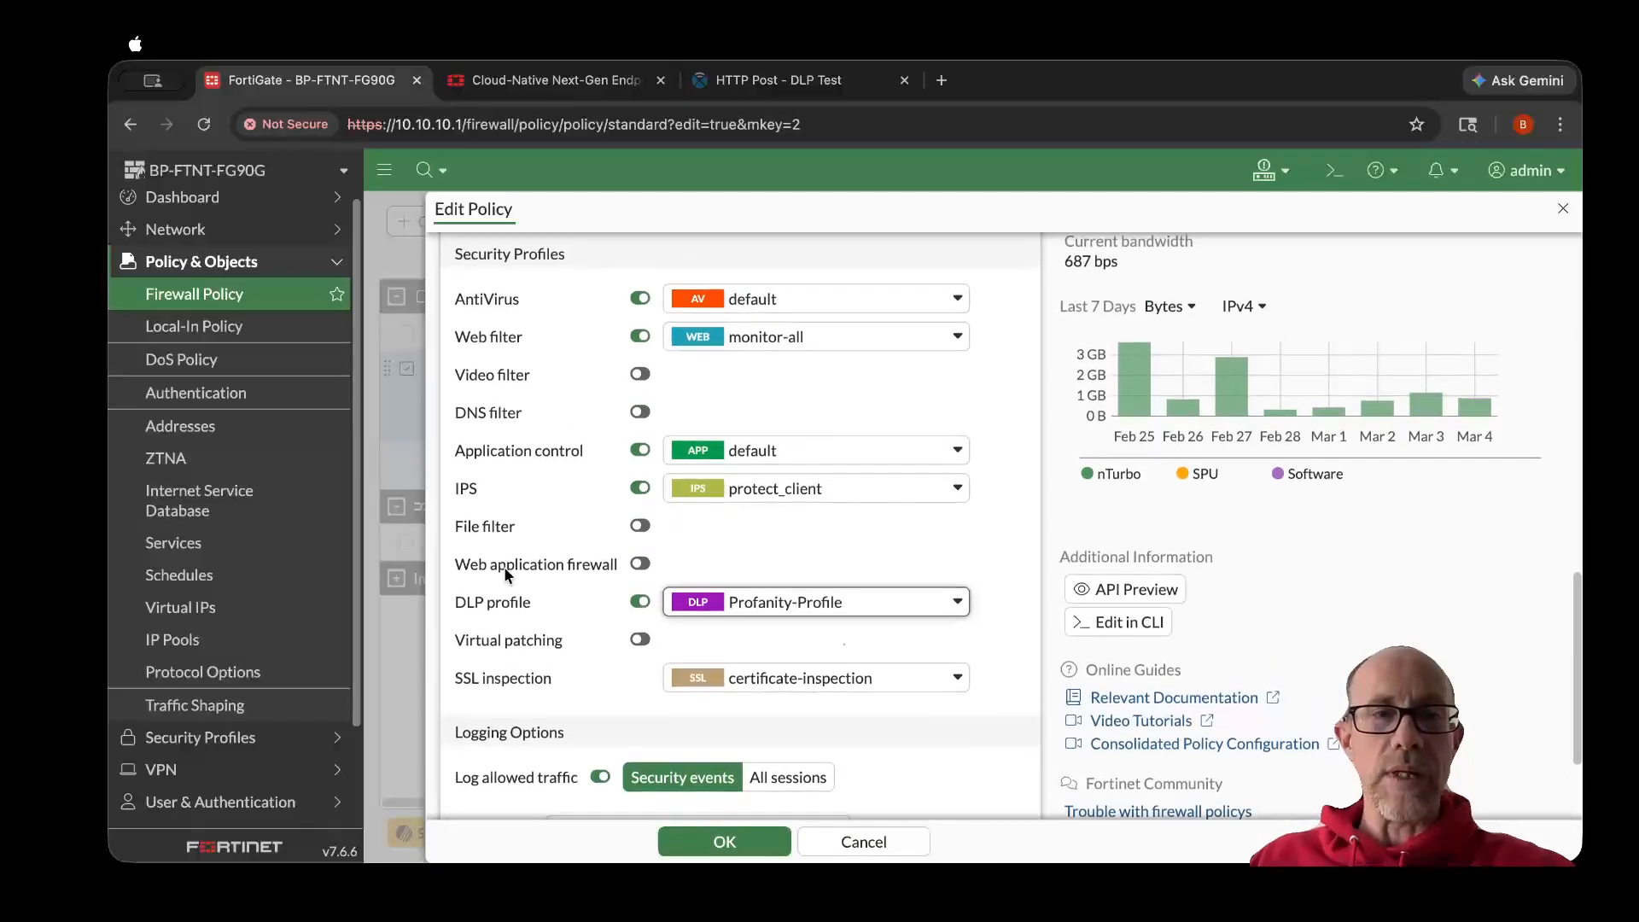
scroll(504, 566, up, 3)
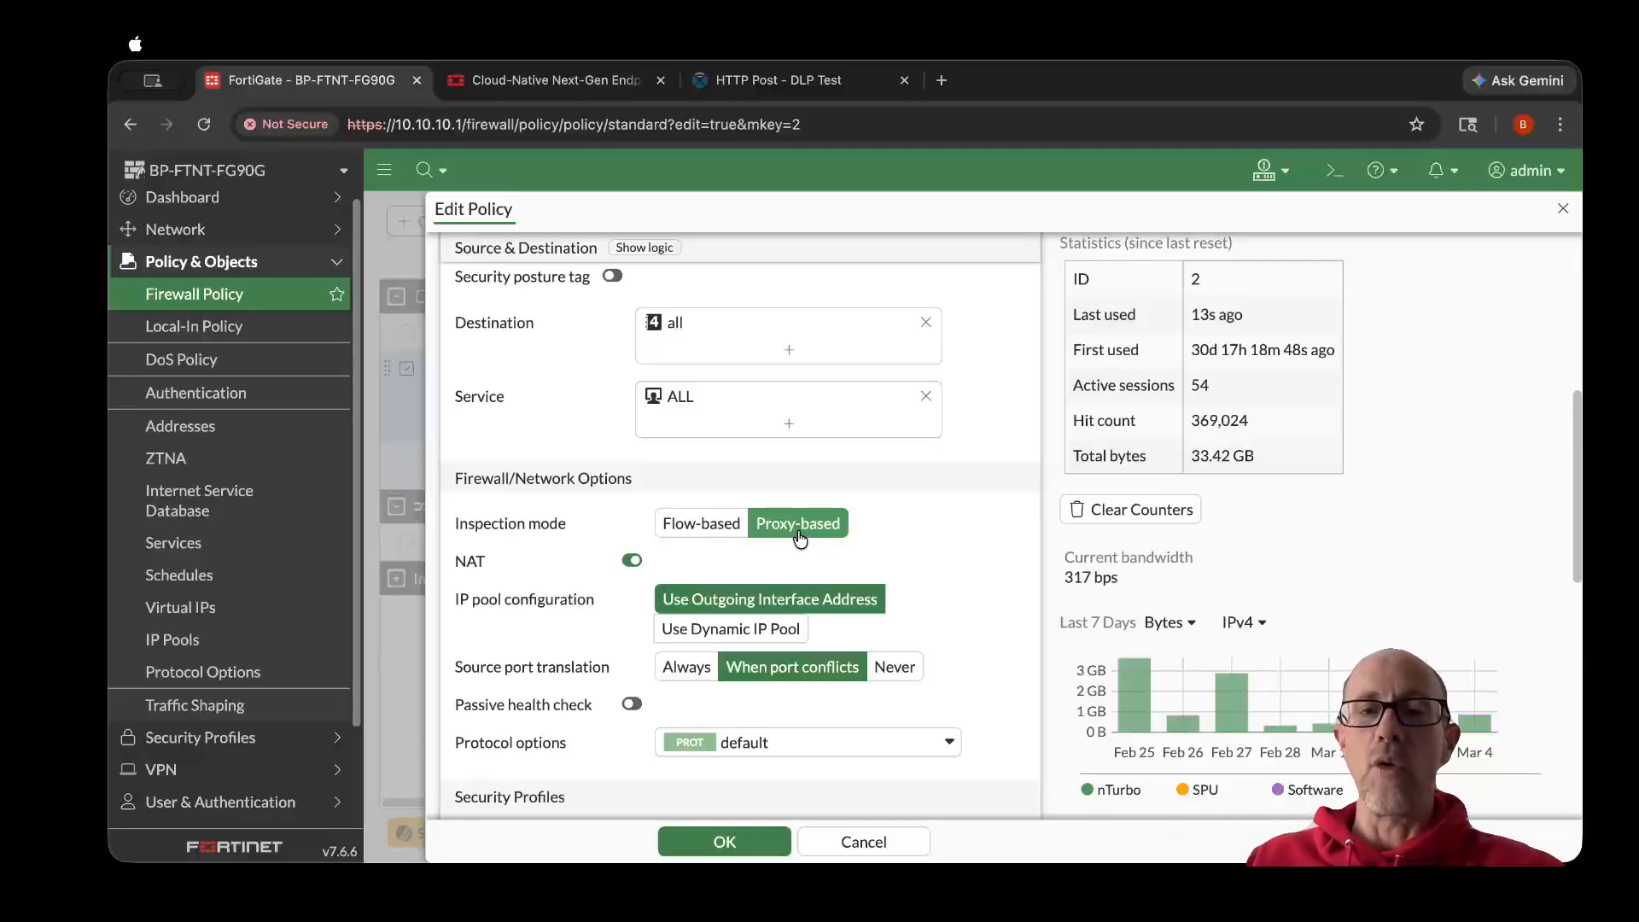
scroll(517, 578, down, 5)
scroll(517, 578, down, 5)
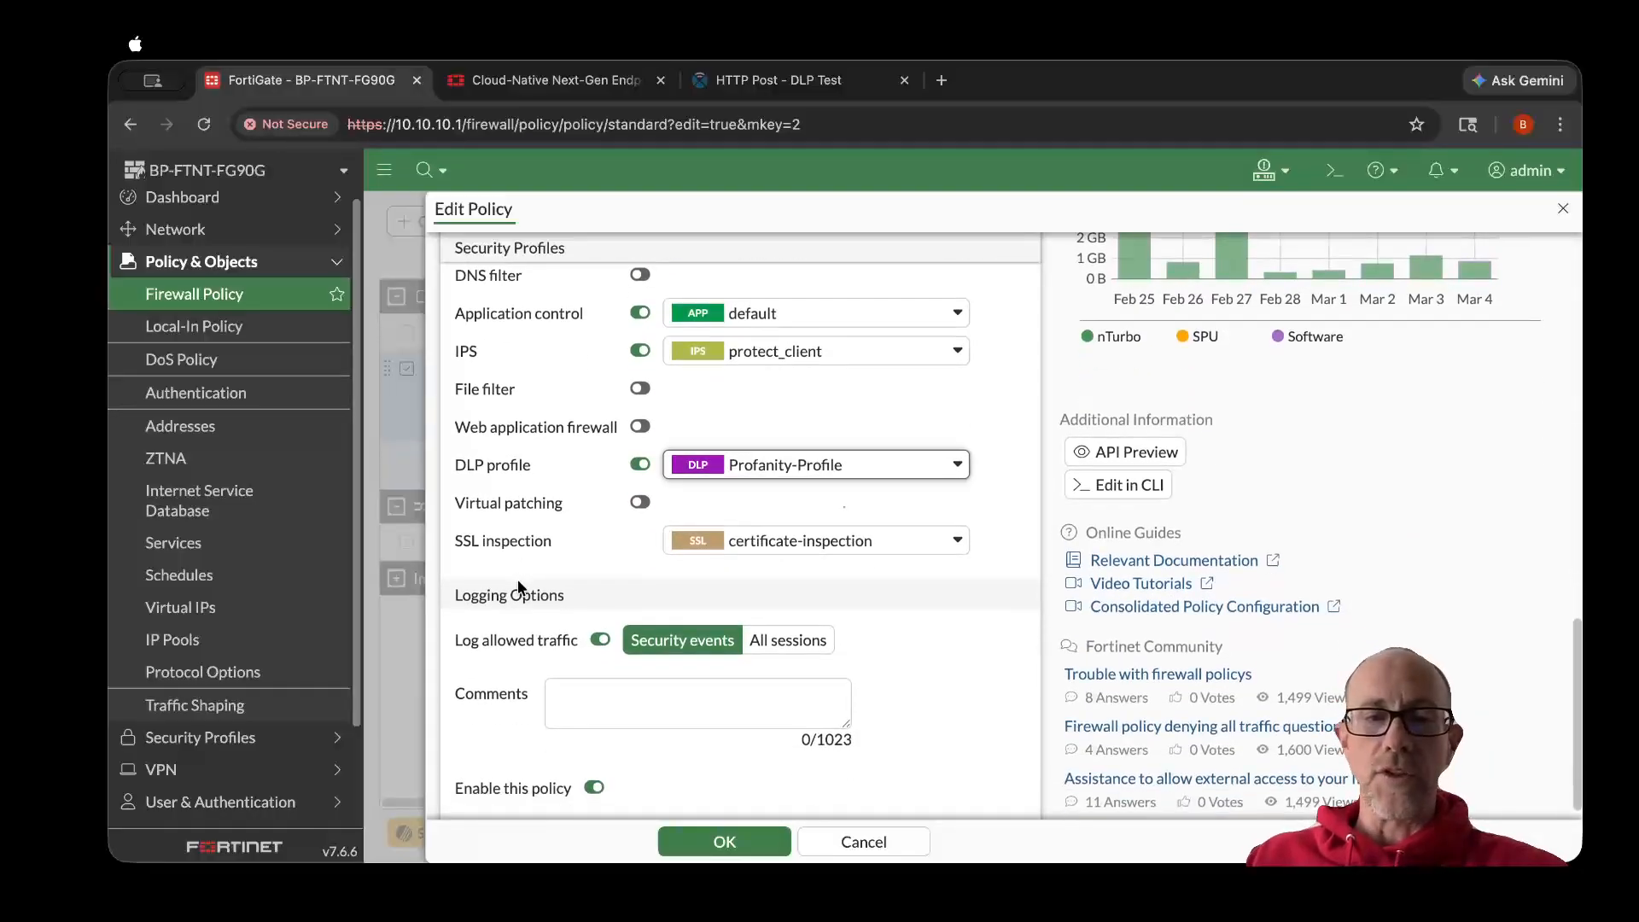
click(720, 843)
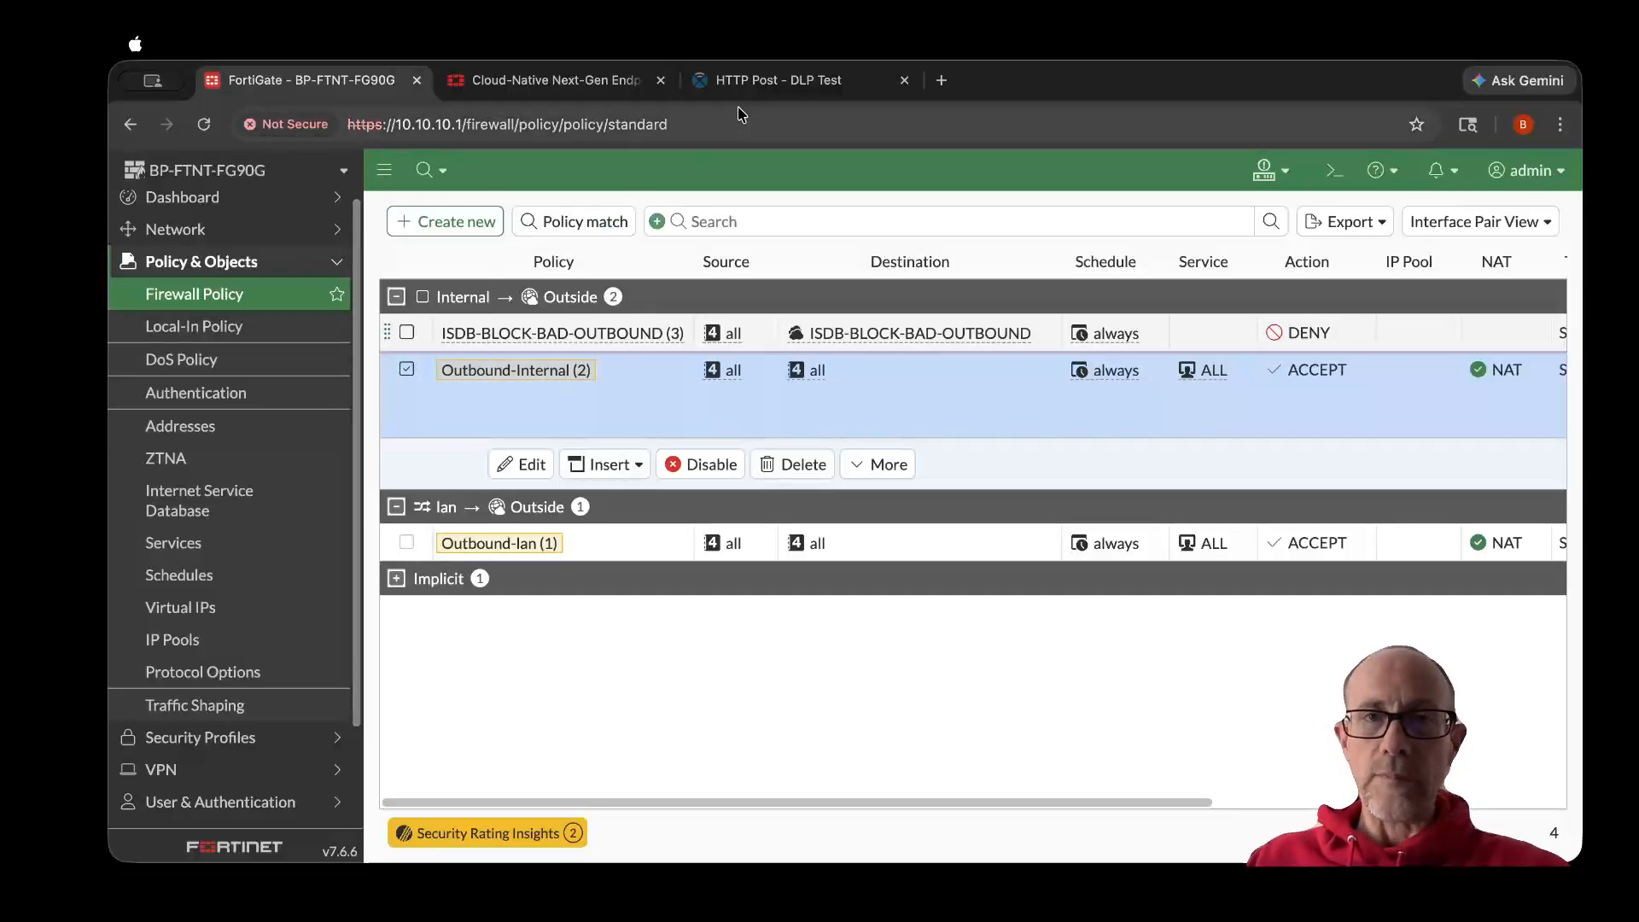
- Switch to the DLP Test site's HTTP Post page and submit the test message jerkface
click(778, 82)
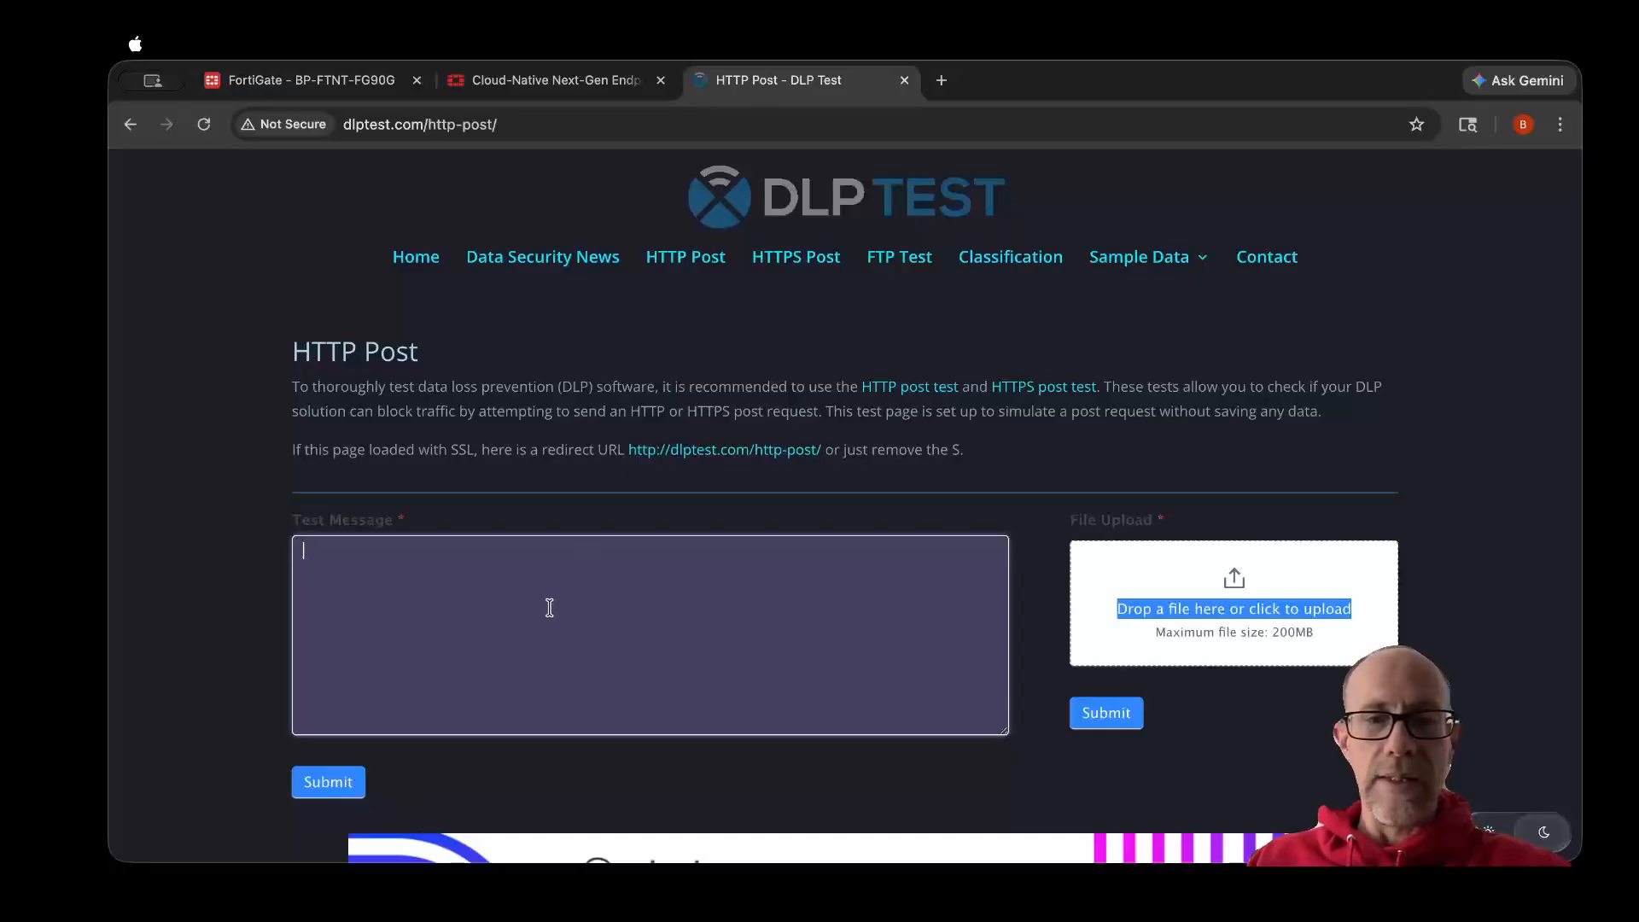
text(jerkface)
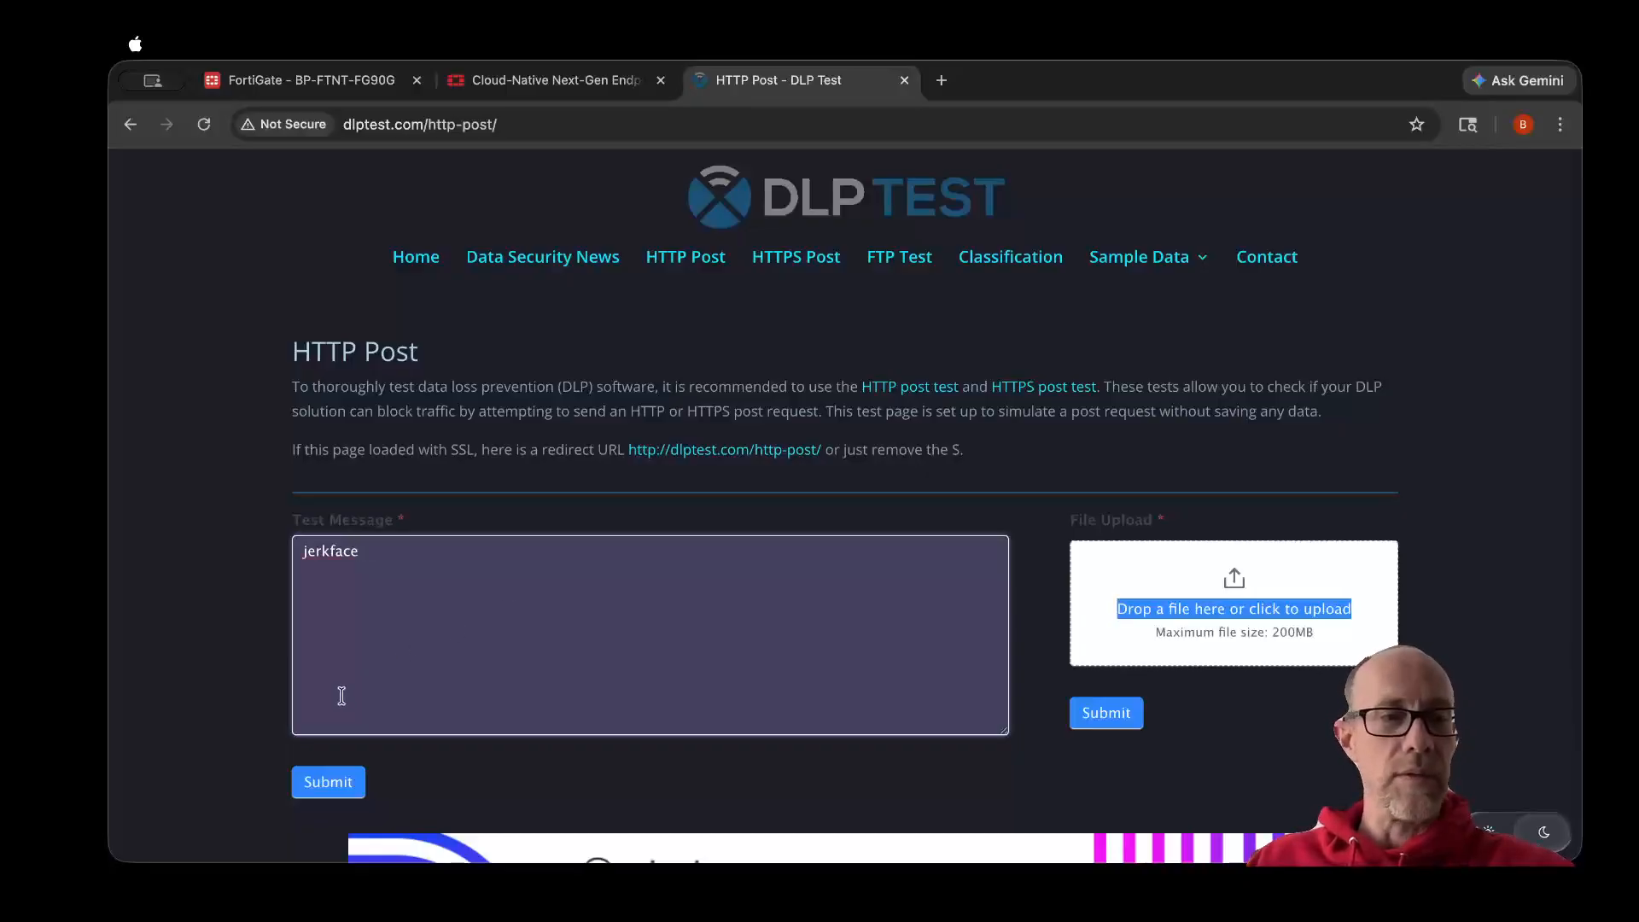
click(328, 784)
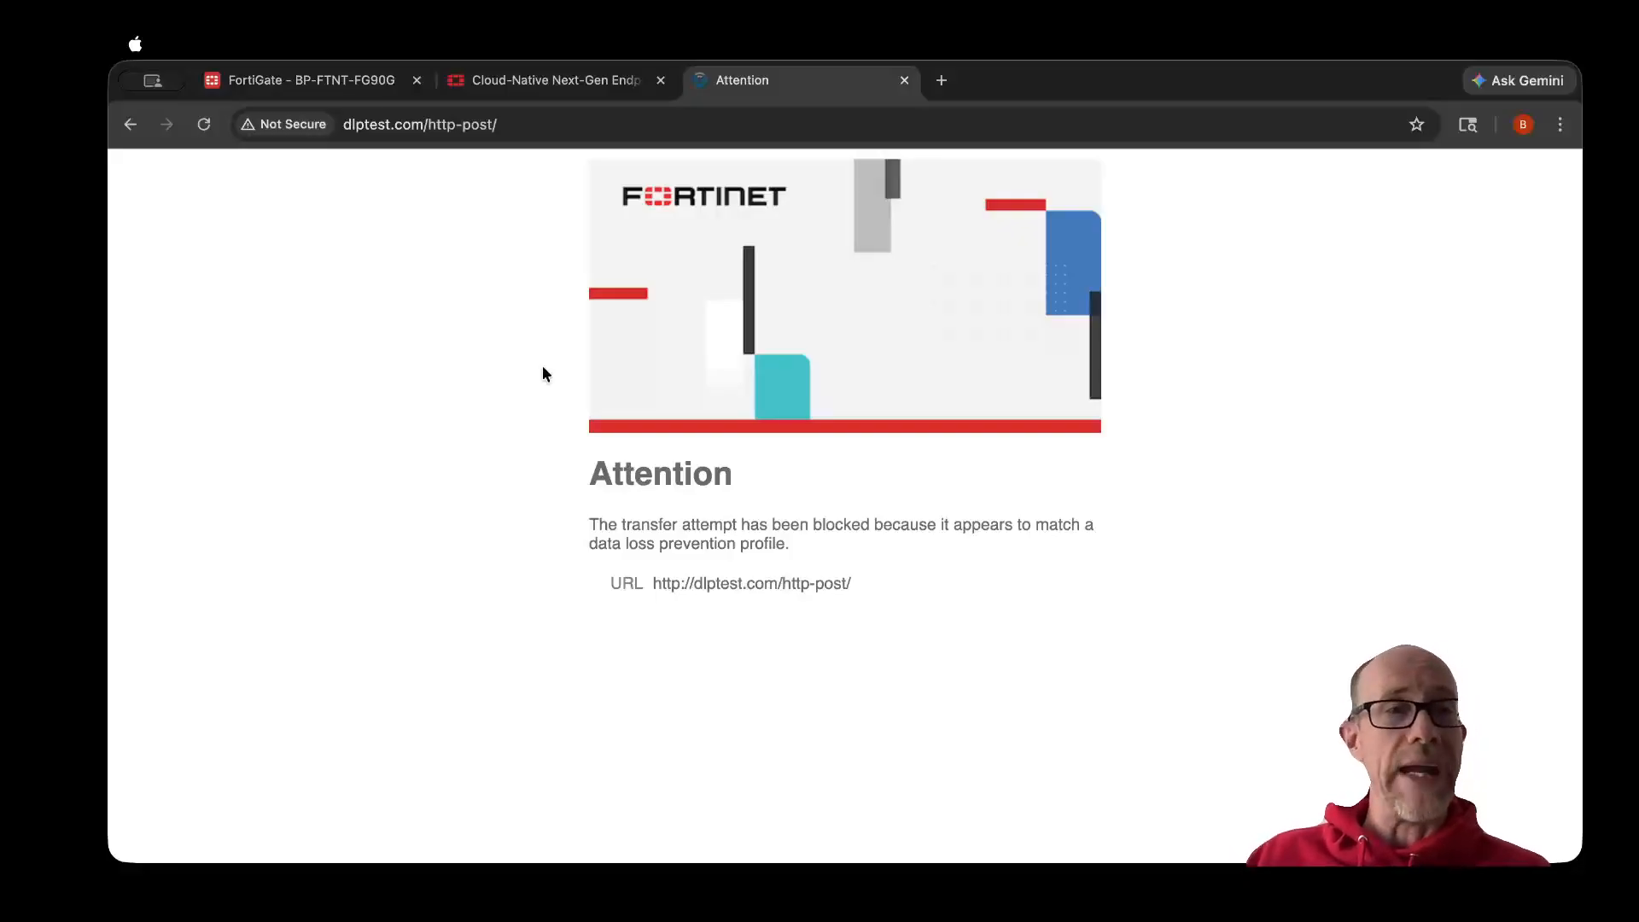
- Switch back to FortiGate, review the available SSL inspection options in the Outbound-Internal policy, and leave the policy without saving
click(349, 84)
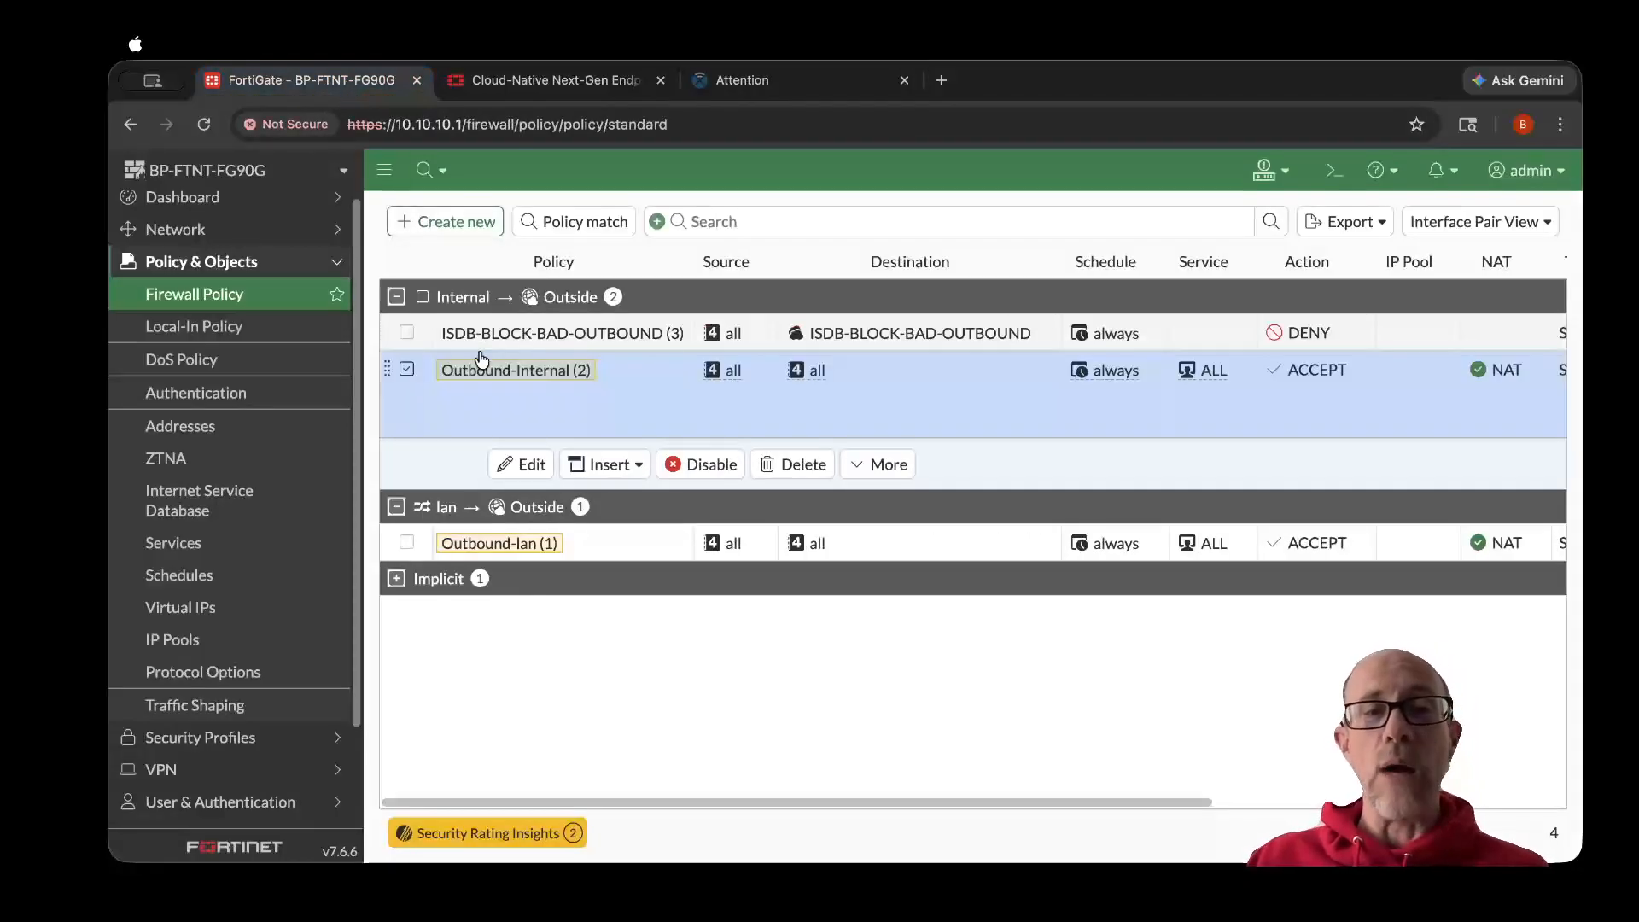
click(524, 464)
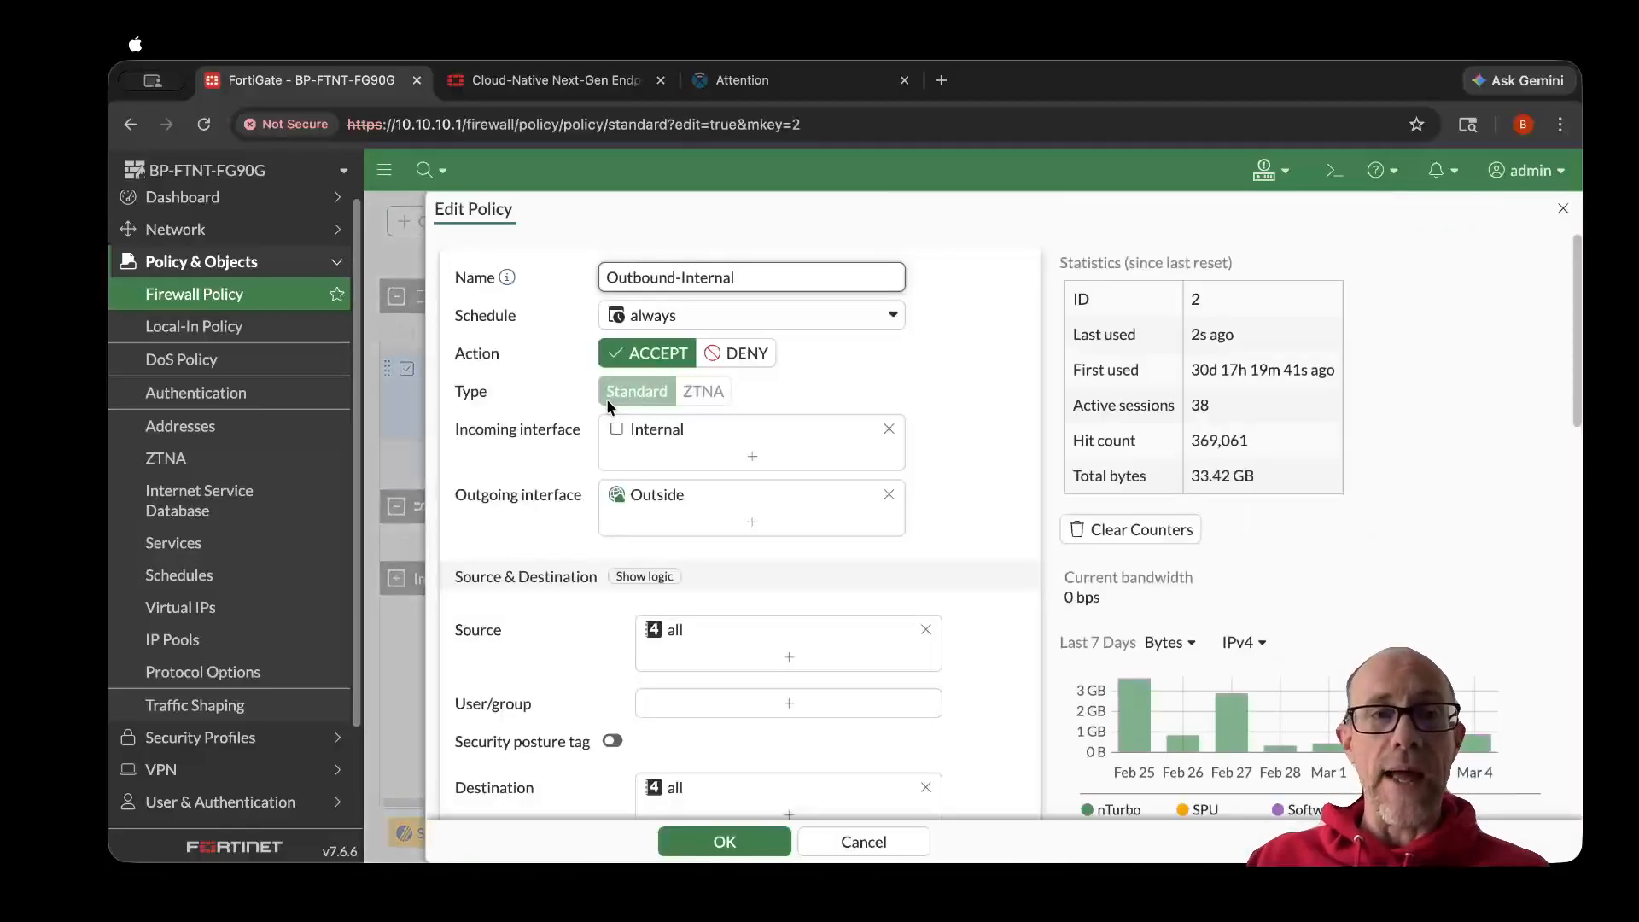
scroll(571, 504, down, 5)
scroll(571, 499, down, 10)
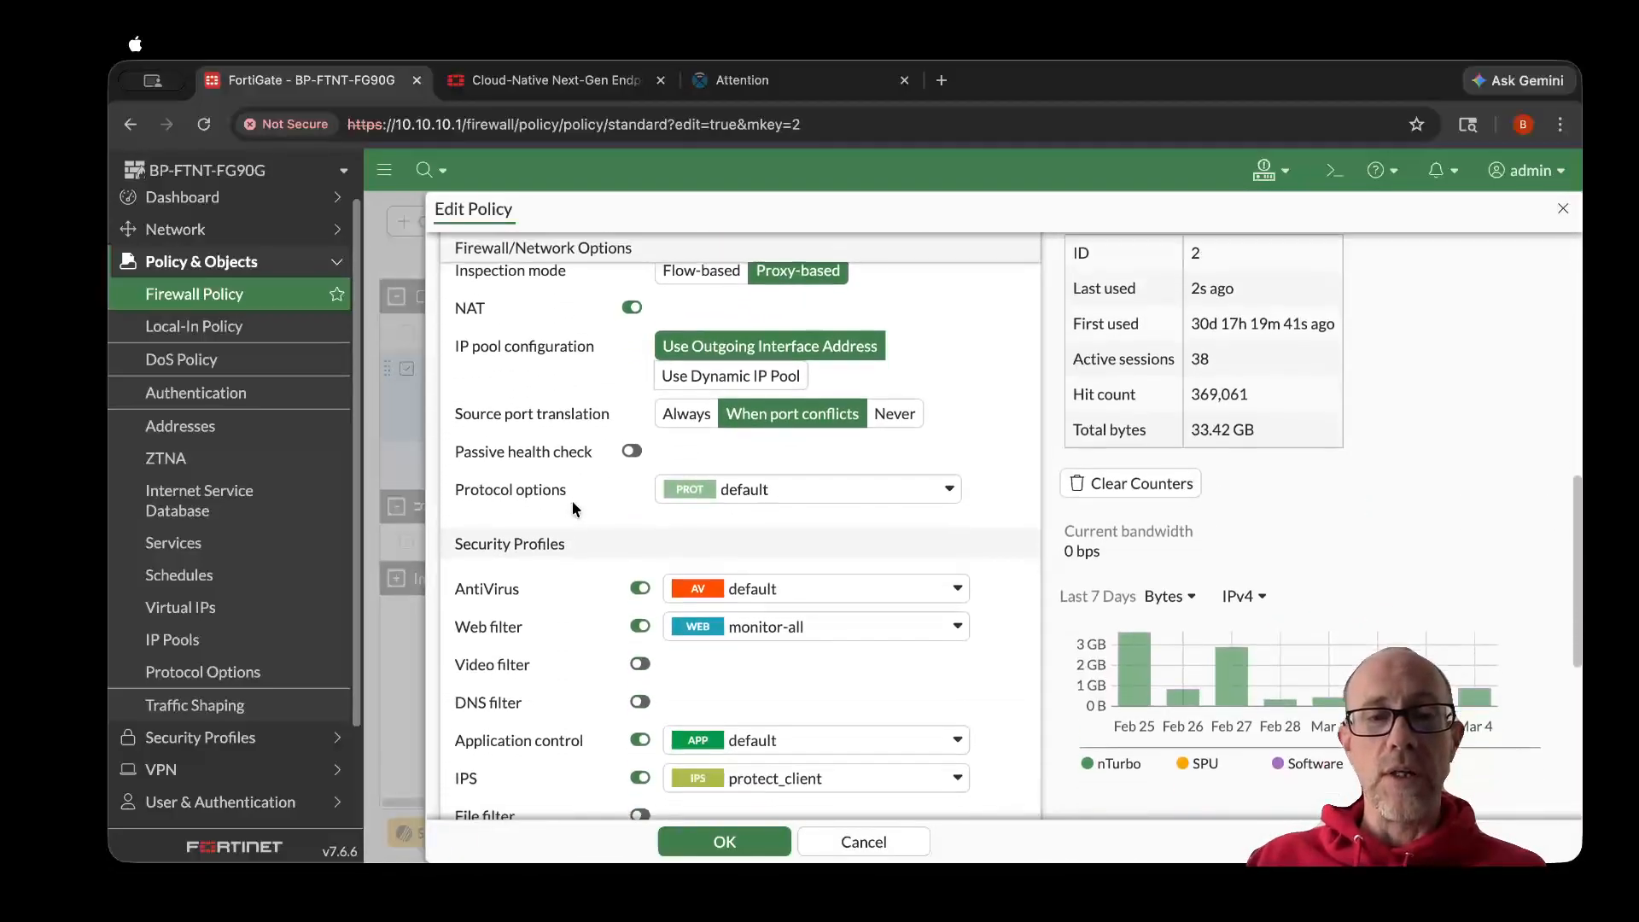
click(734, 668)
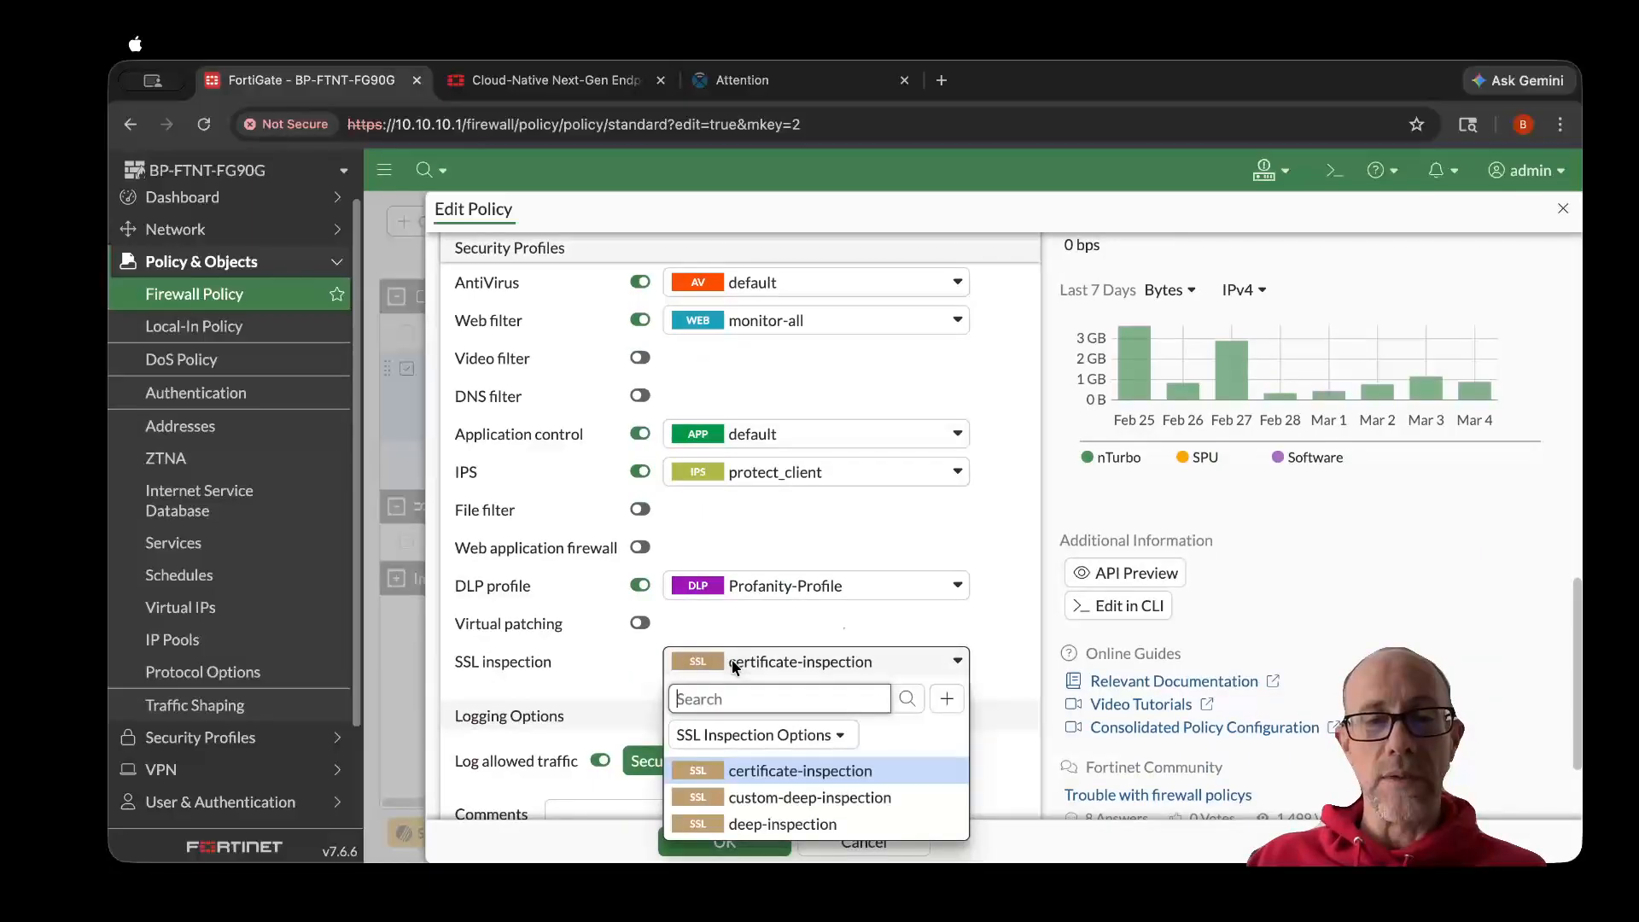
click(579, 653)
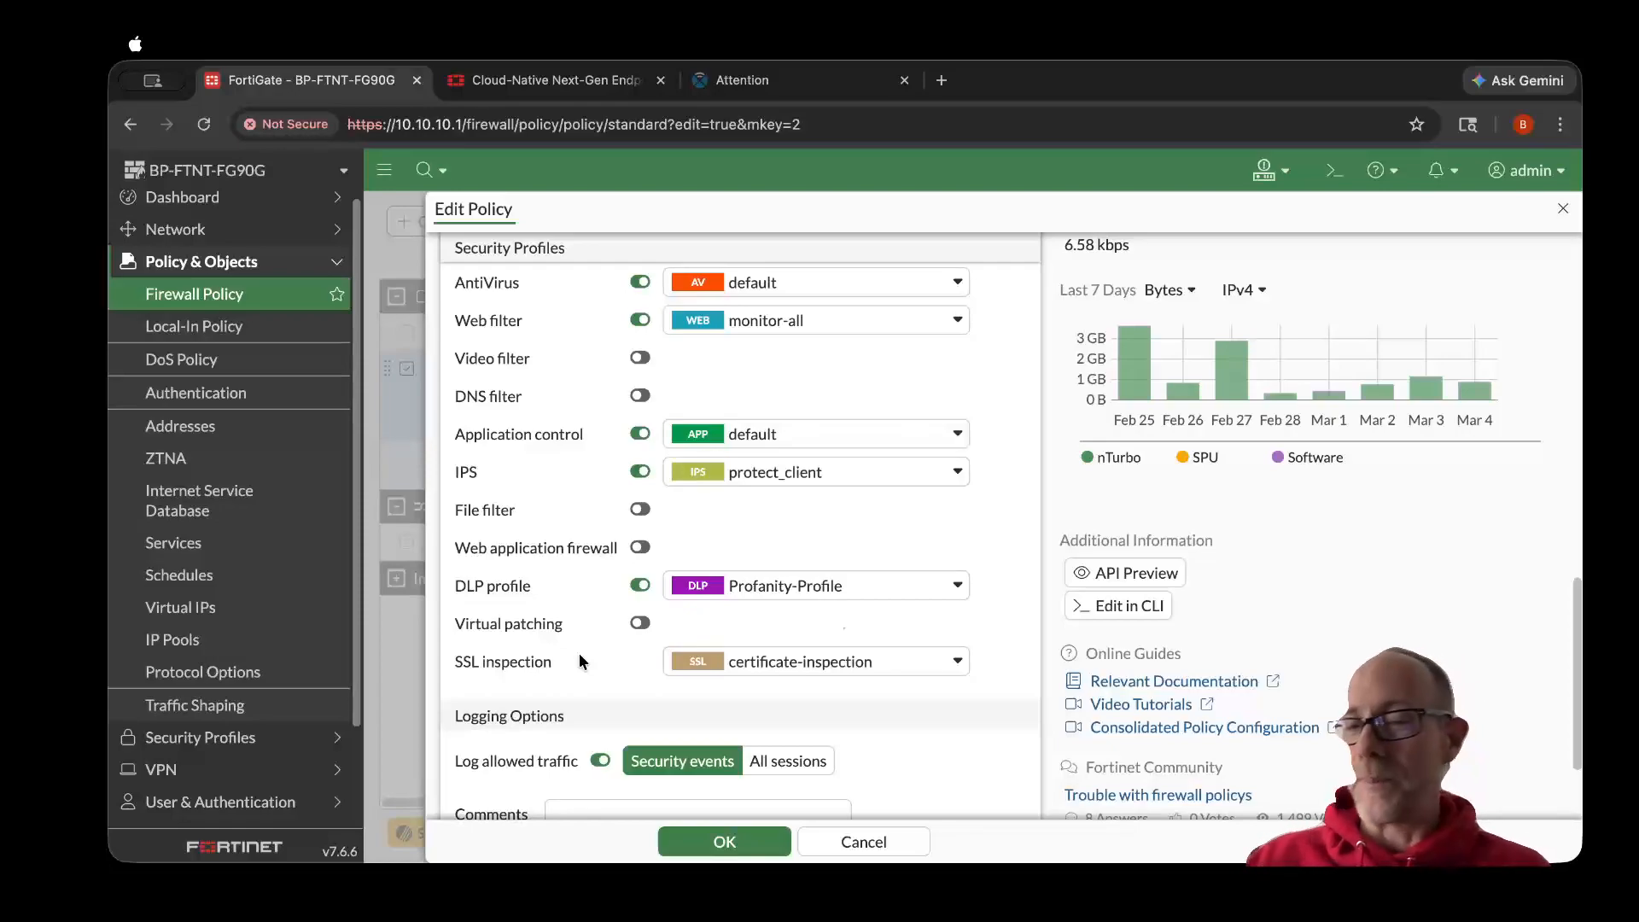
click(891, 843)
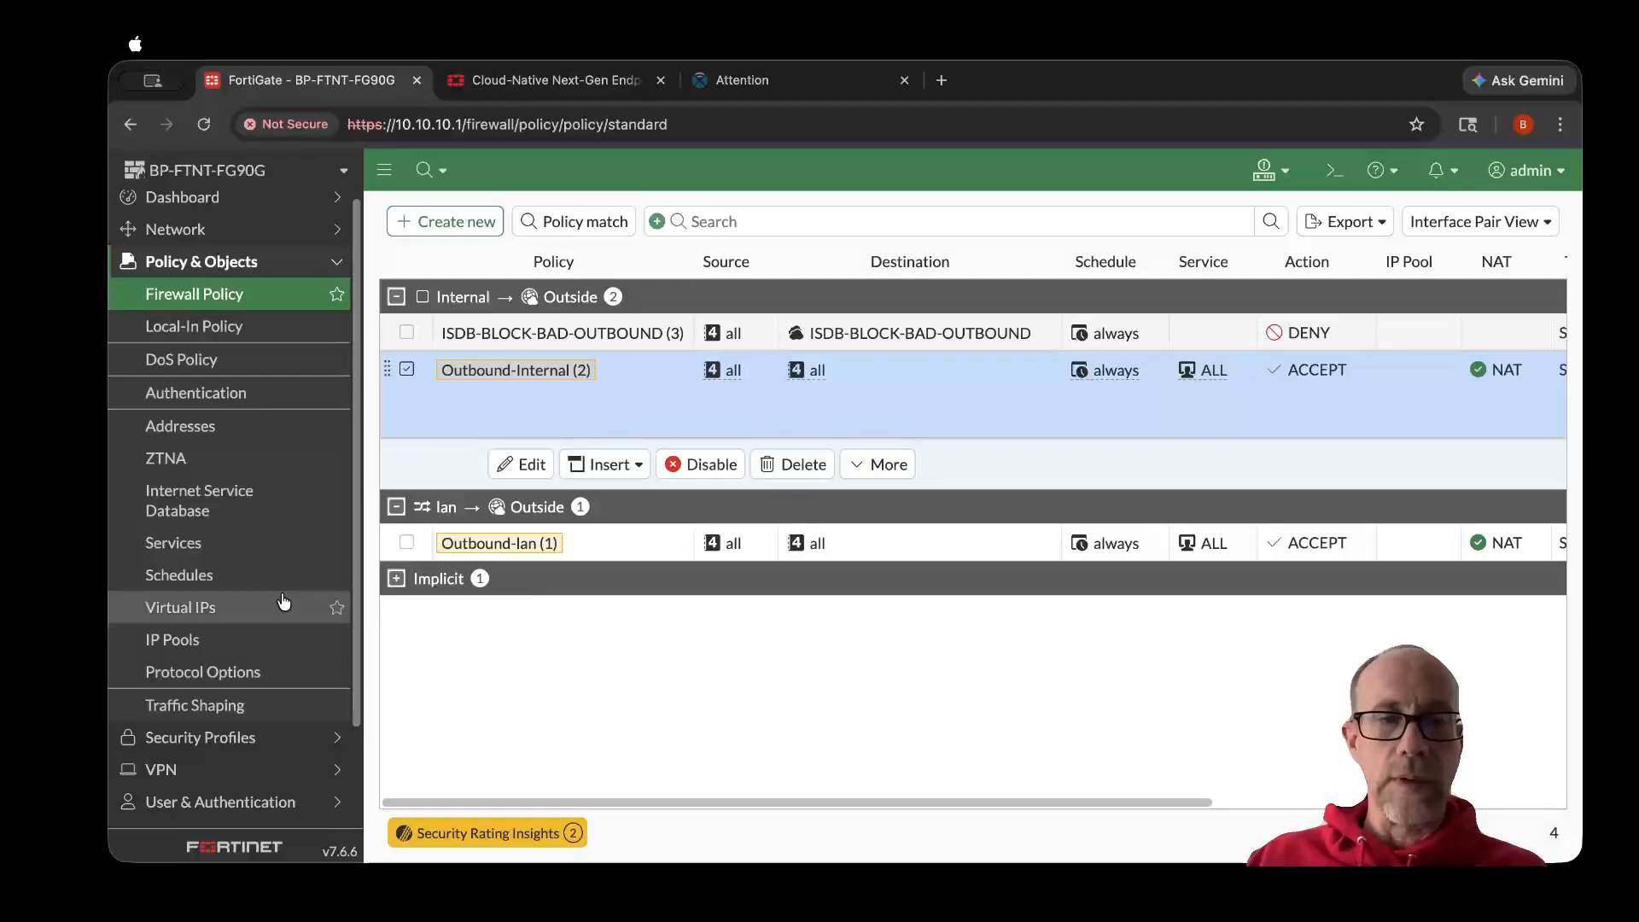
- Open the Data Loss Prevention logs from the security events summary
scroll(284, 602, down, 3)
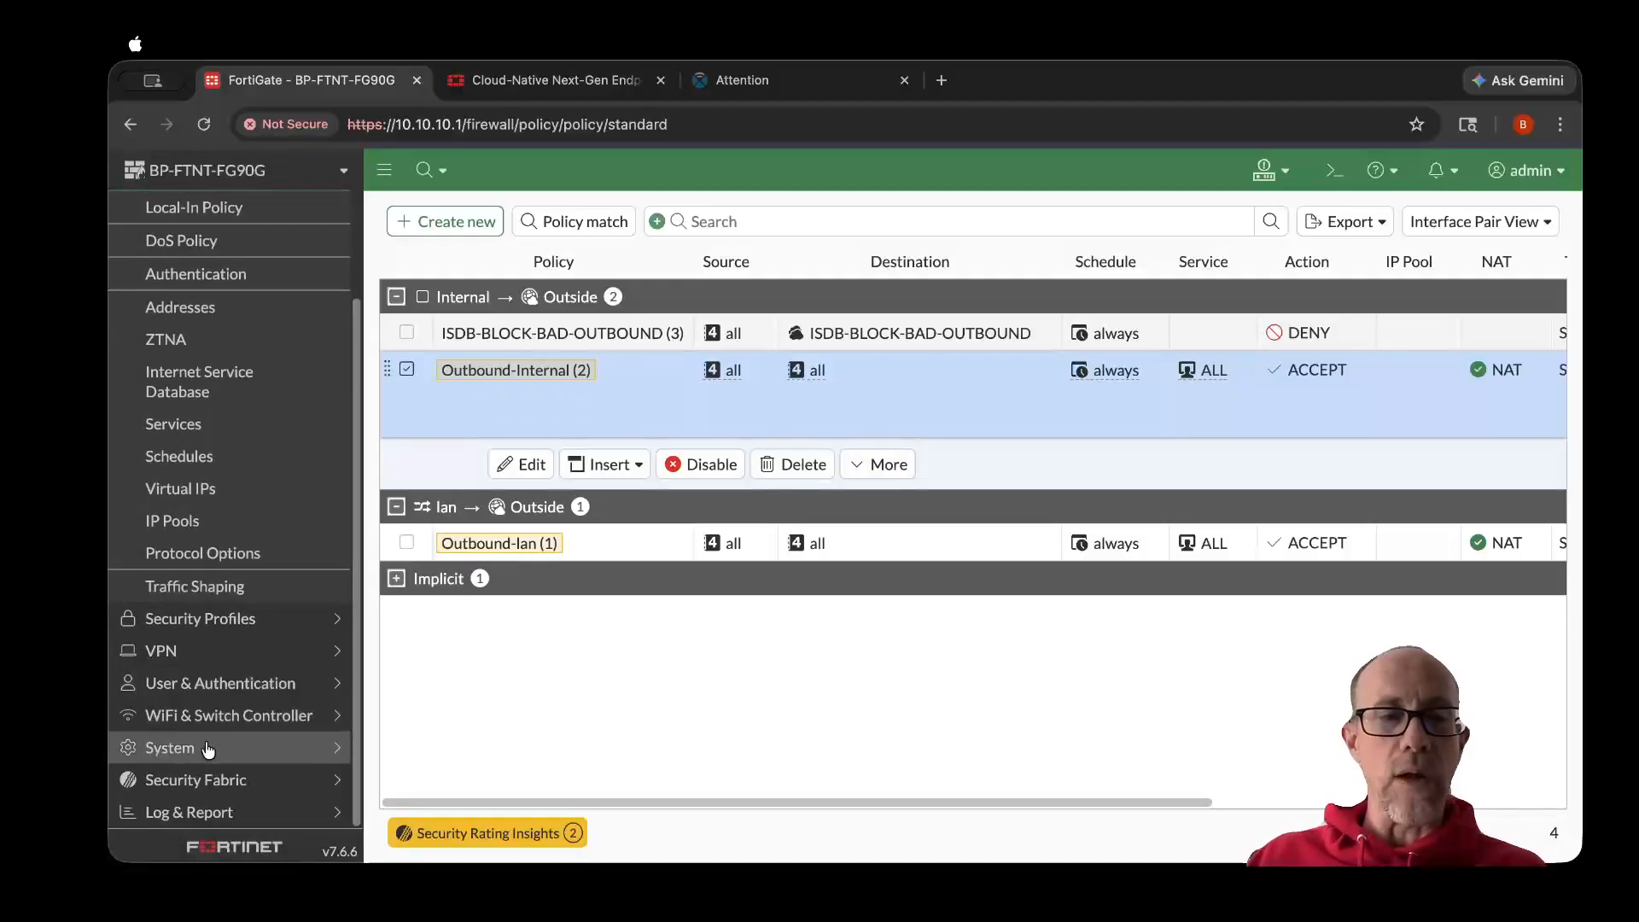
click(207, 749)
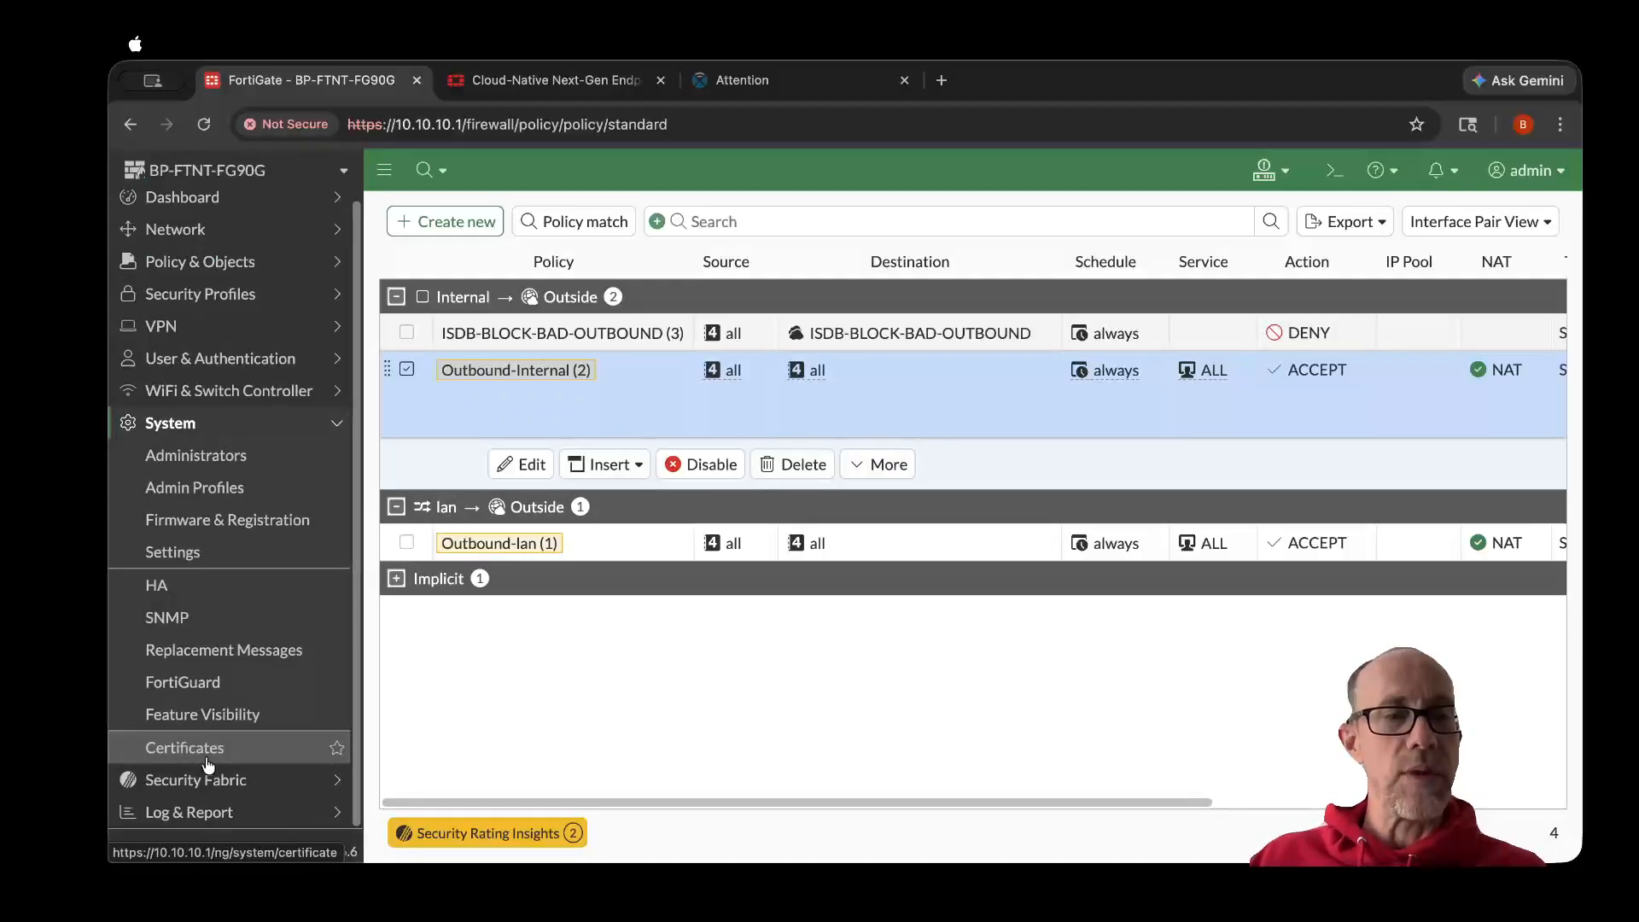
click(205, 808)
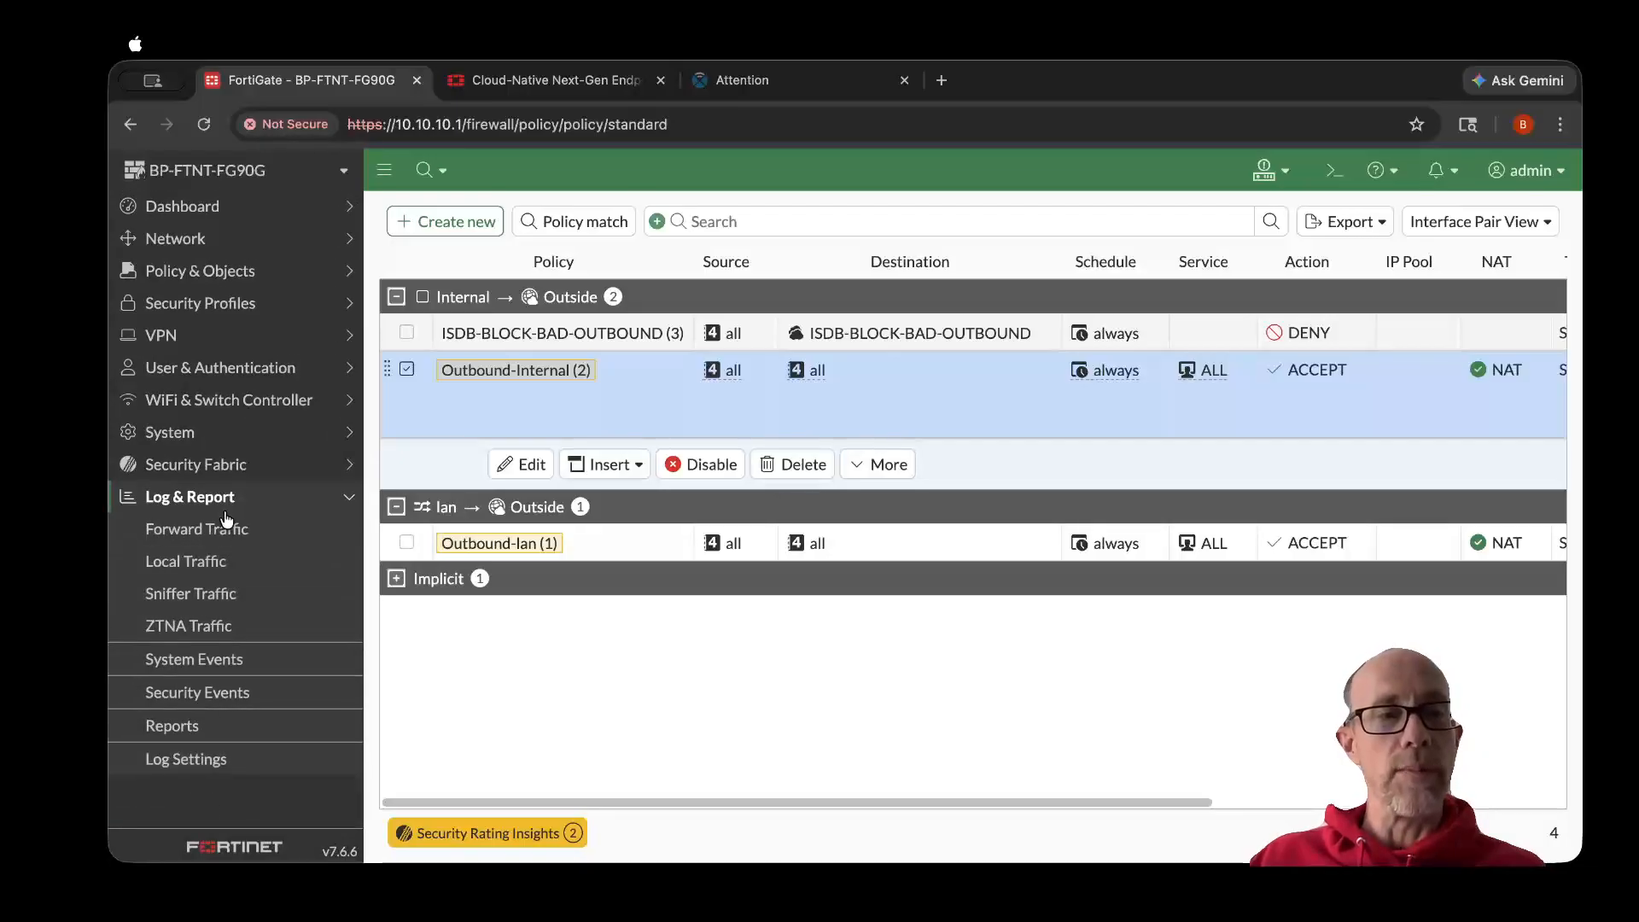
click(205, 692)
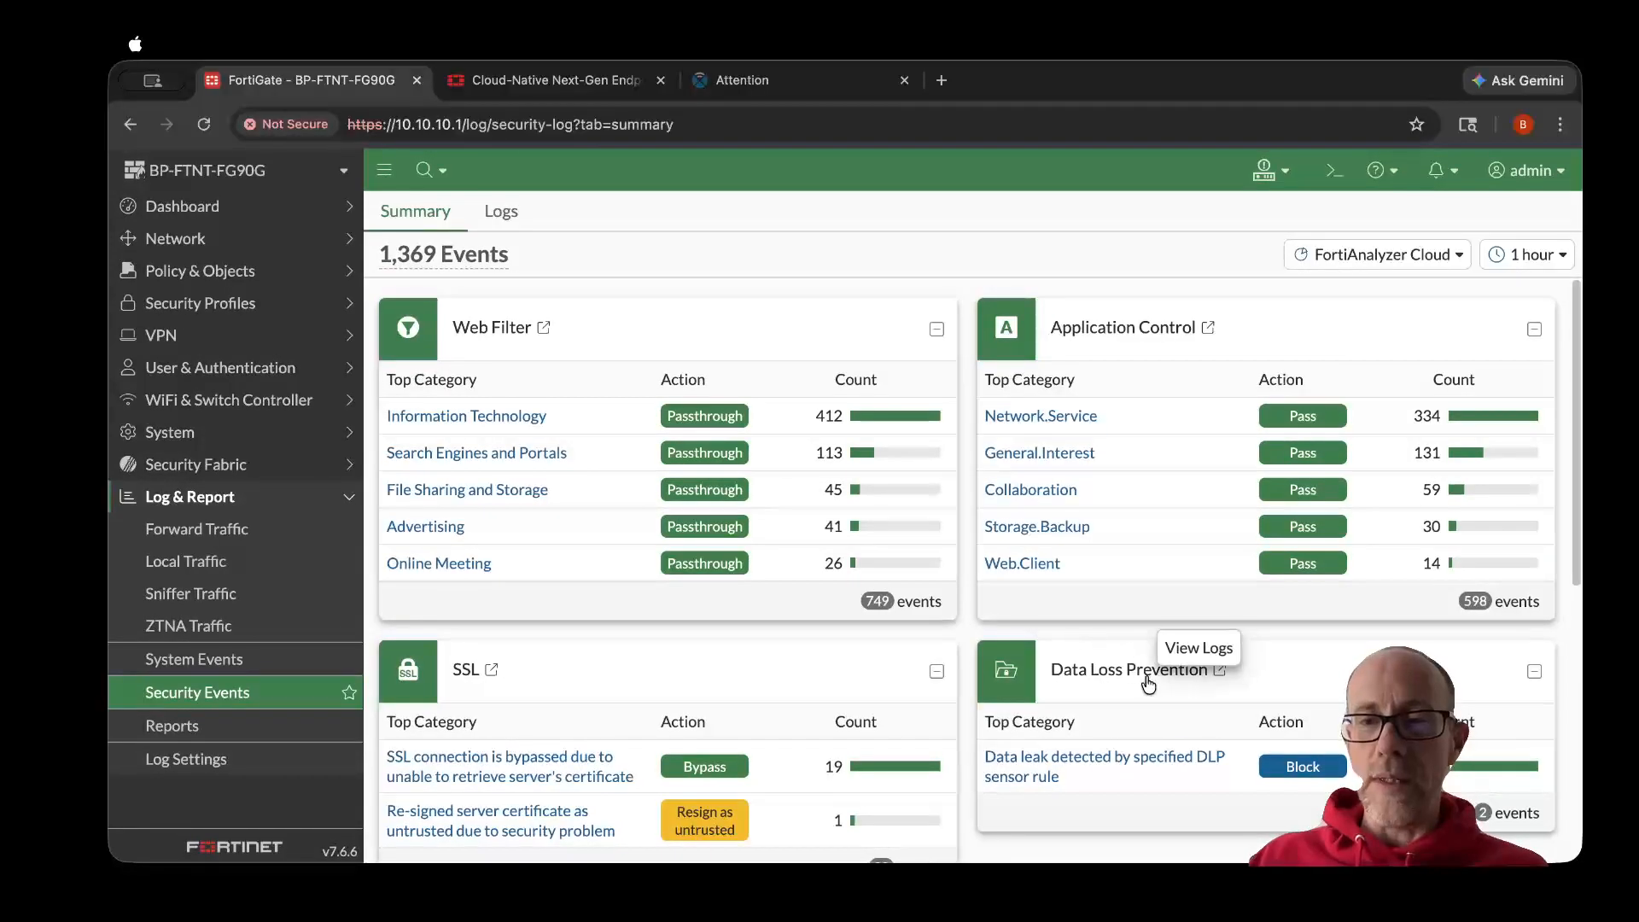
click(1219, 670)
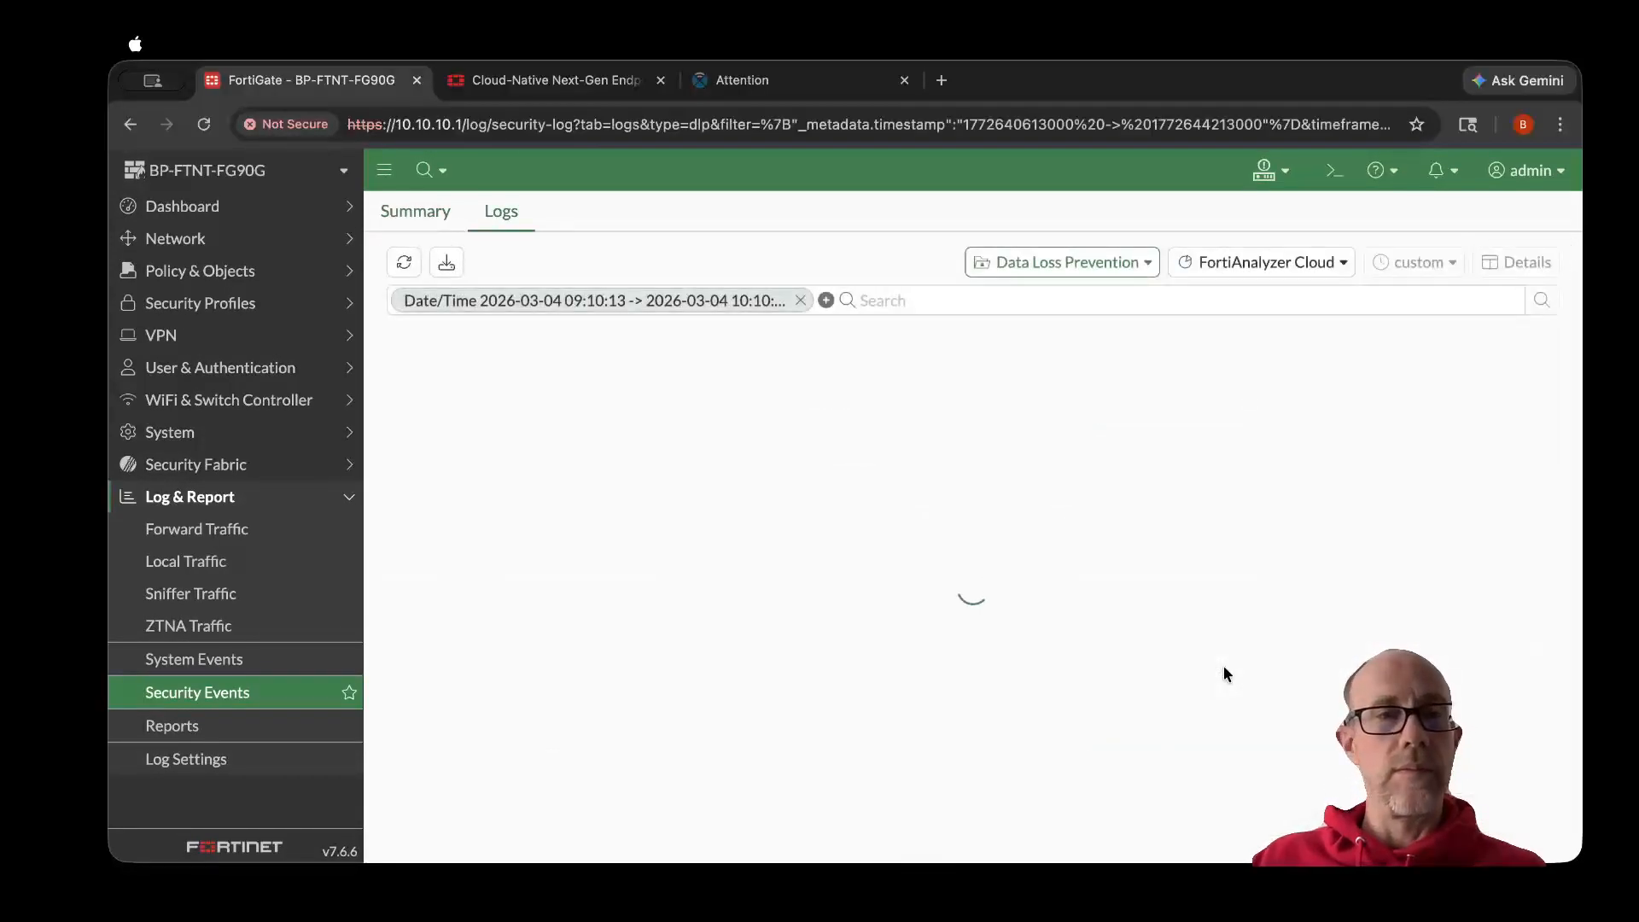